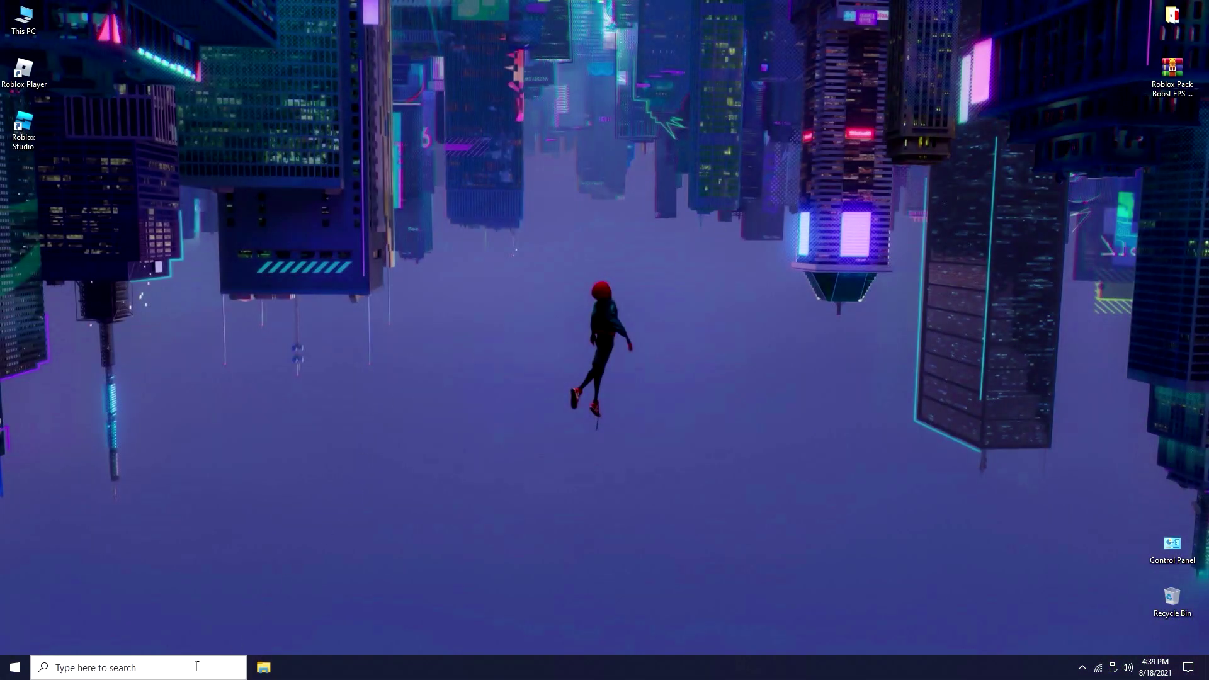
Reach the Windows Update settings page via search, which reports the device is up to date
left_click(197, 667)
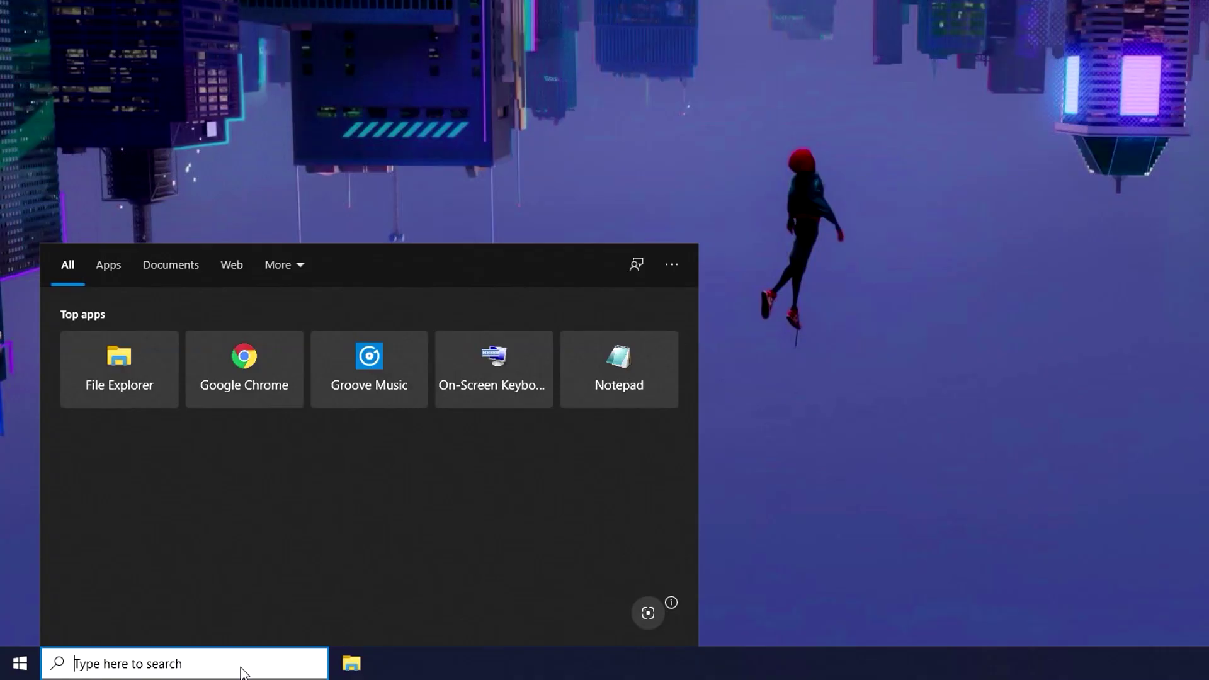
type("wi")
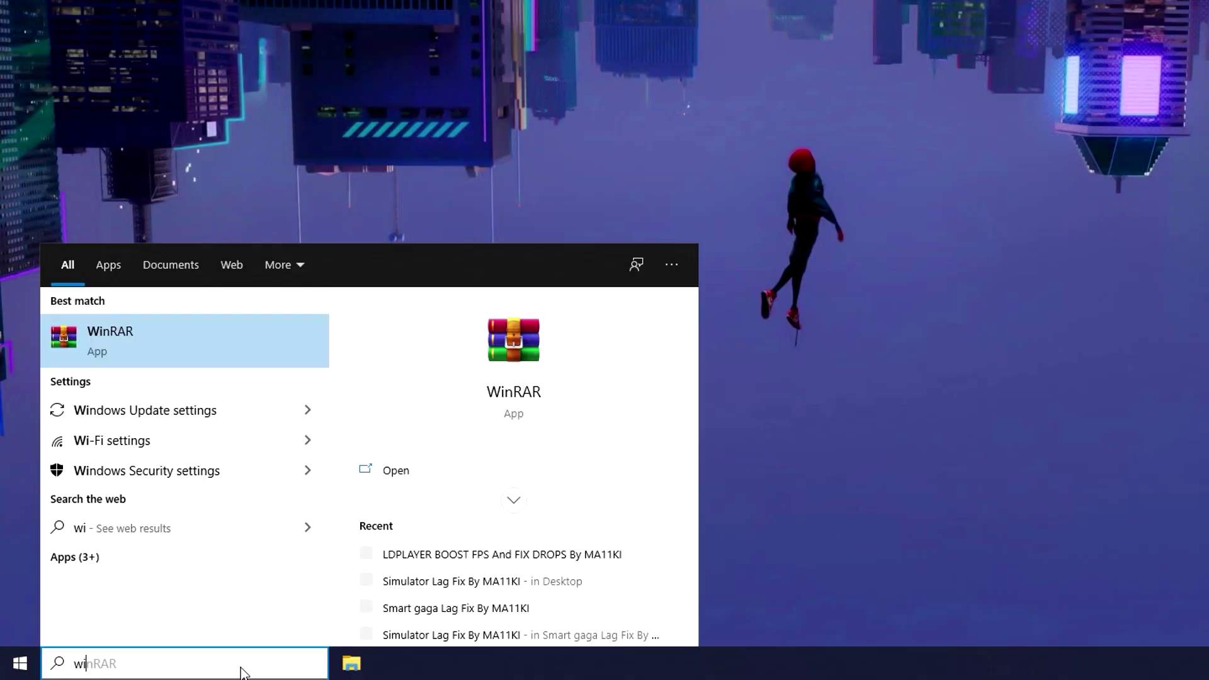
type("ndows ")
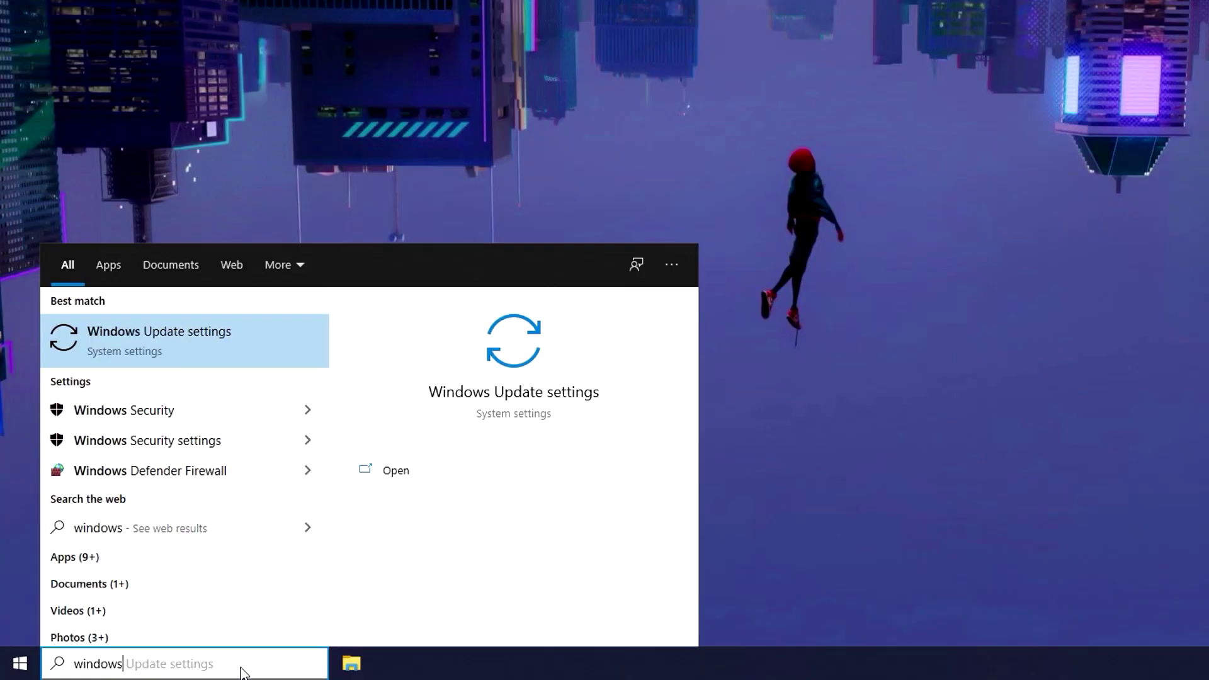
type("upda")
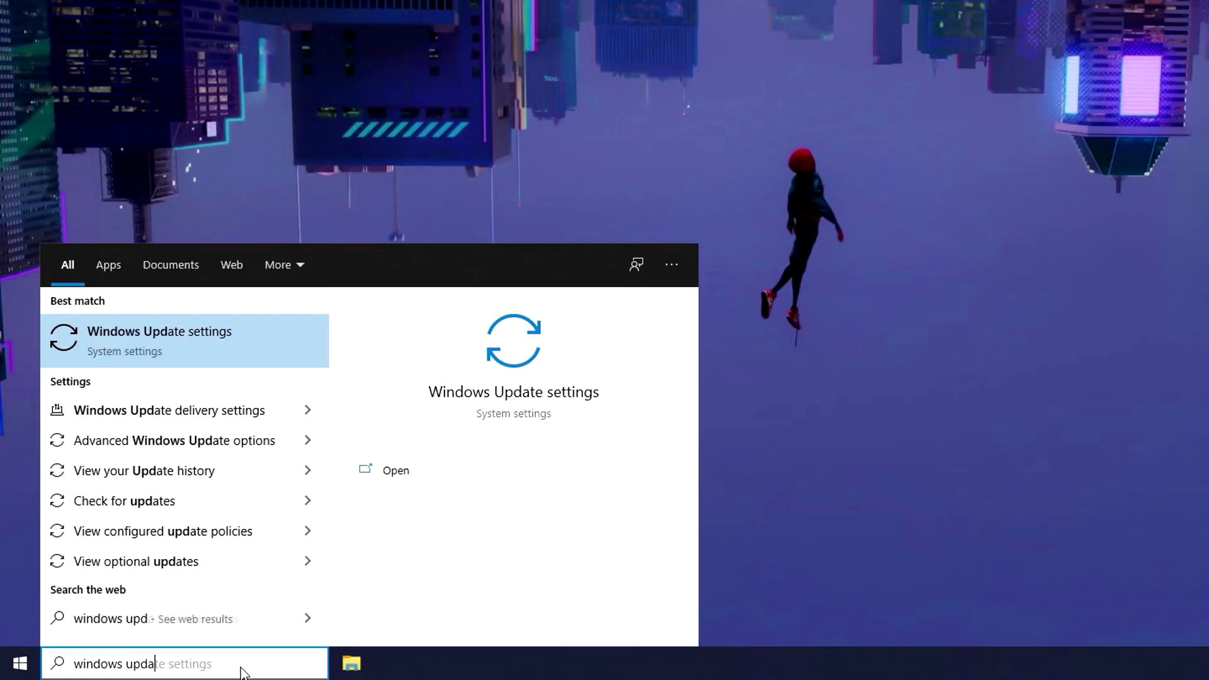
type("te")
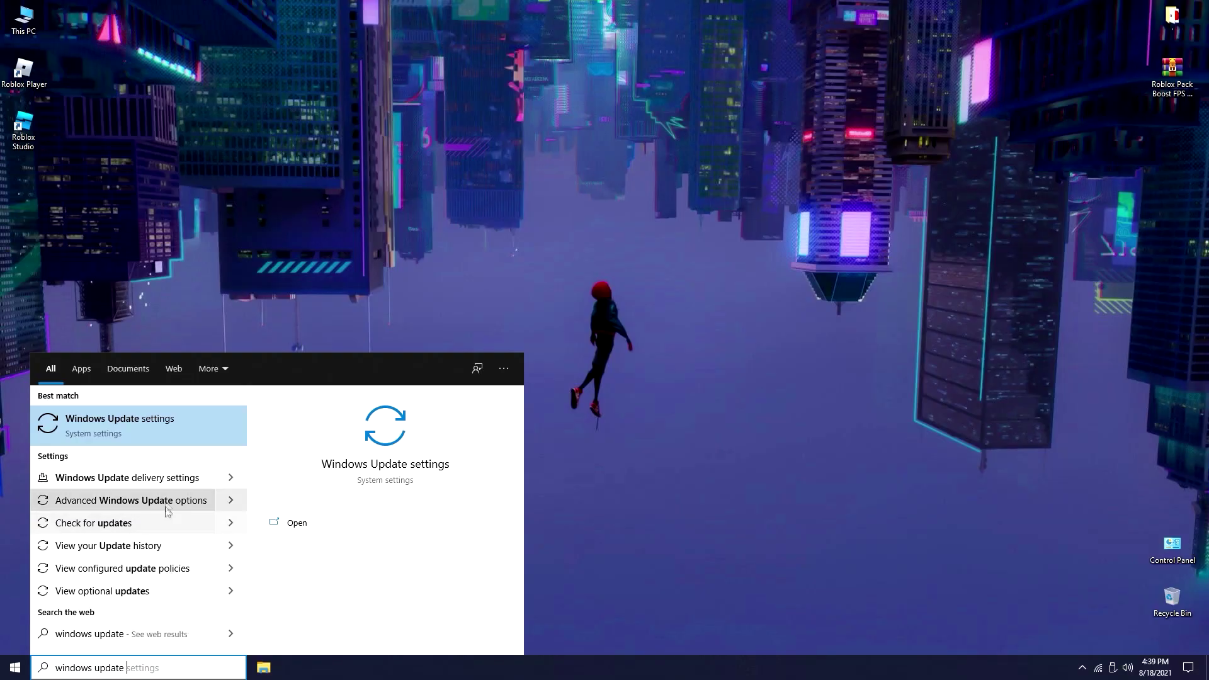
left_click(165, 425)
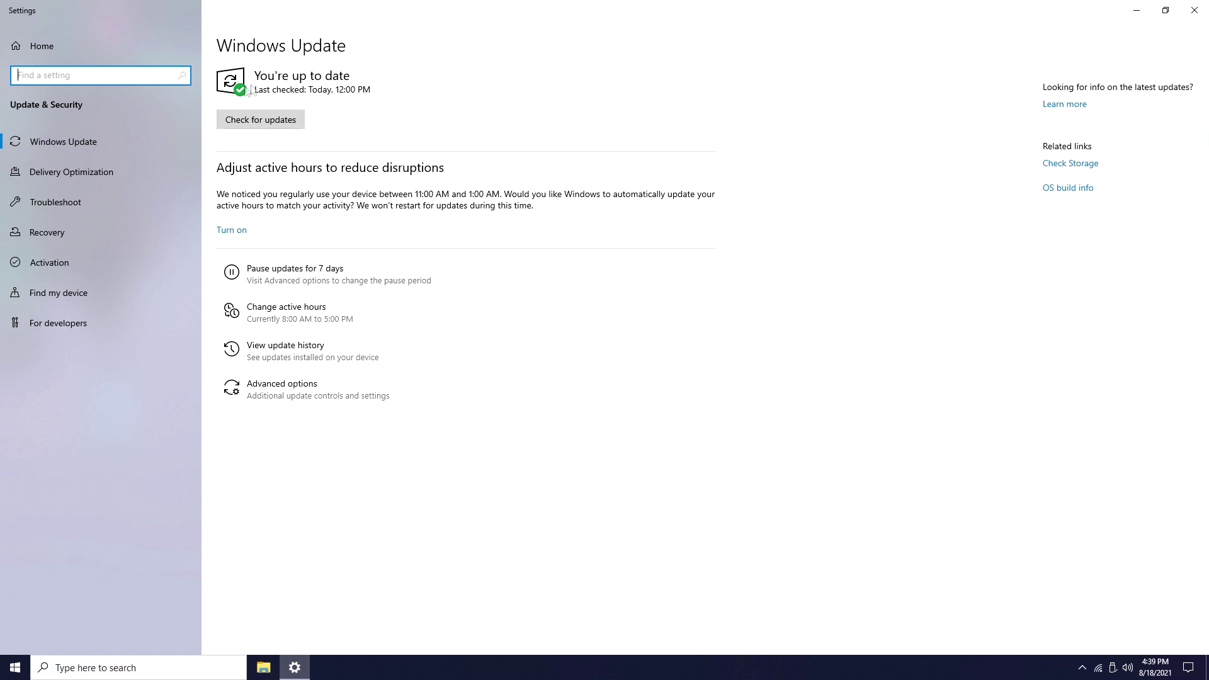
left_click(291, 90)
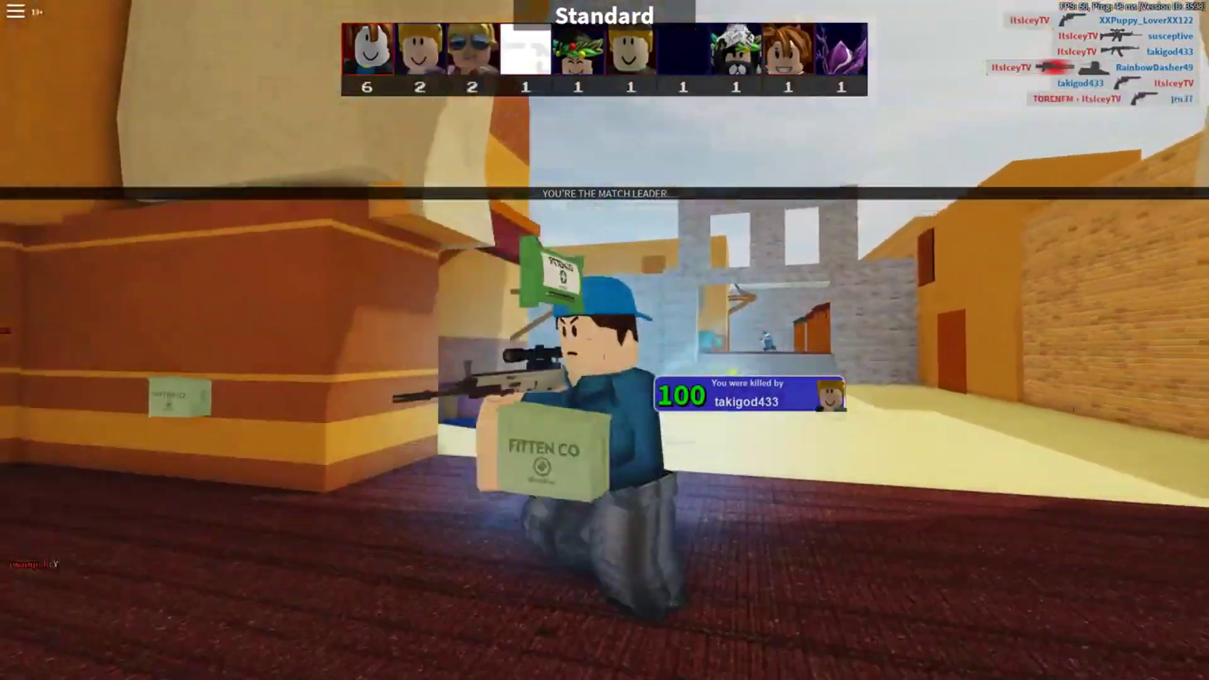
Walk the character forward through the sunlit streets, alleys and courtyard into a building
key("w")
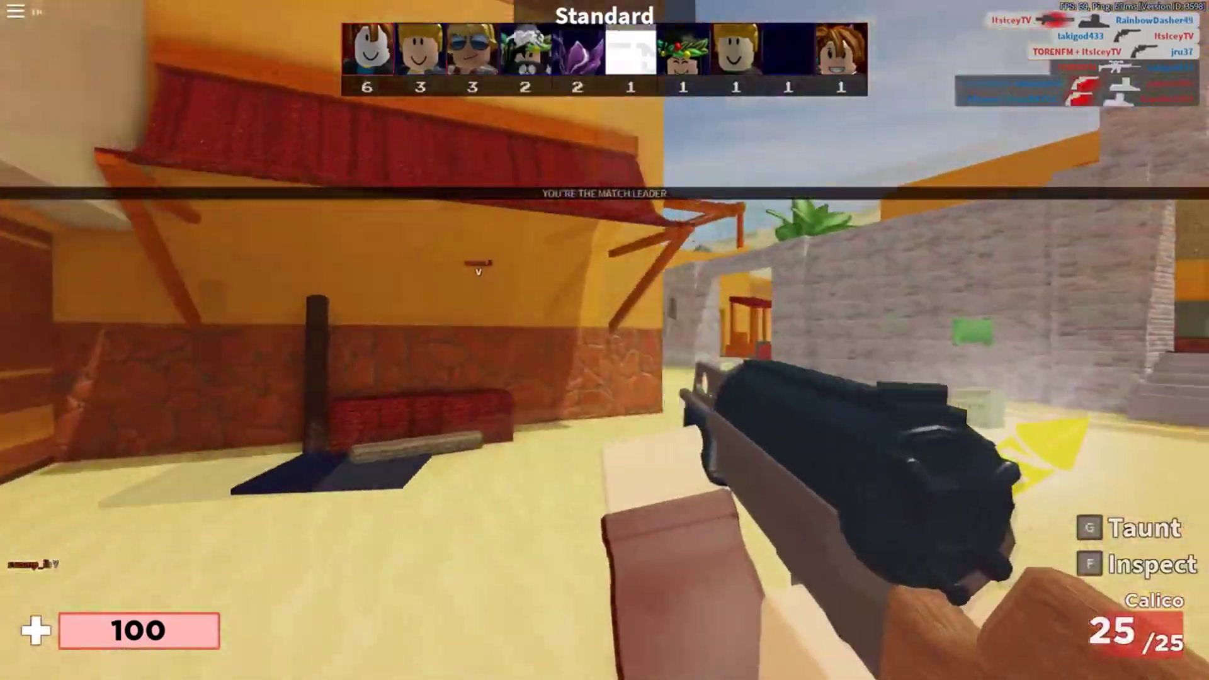
key("w")
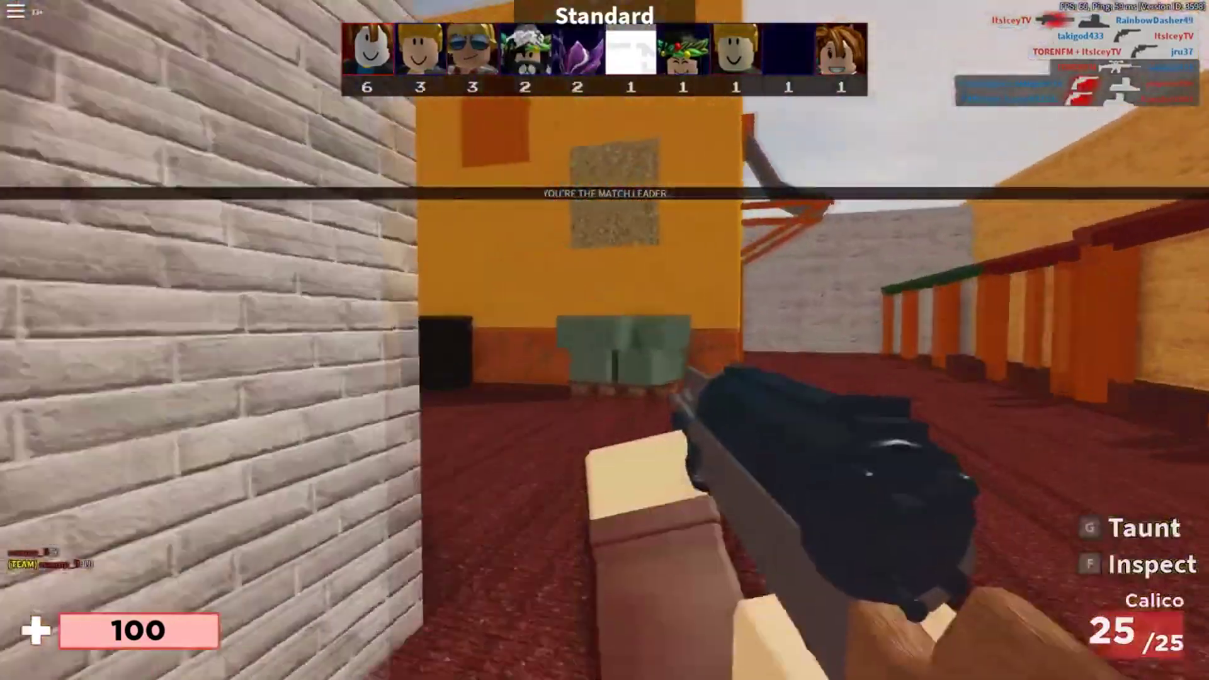
key("w")
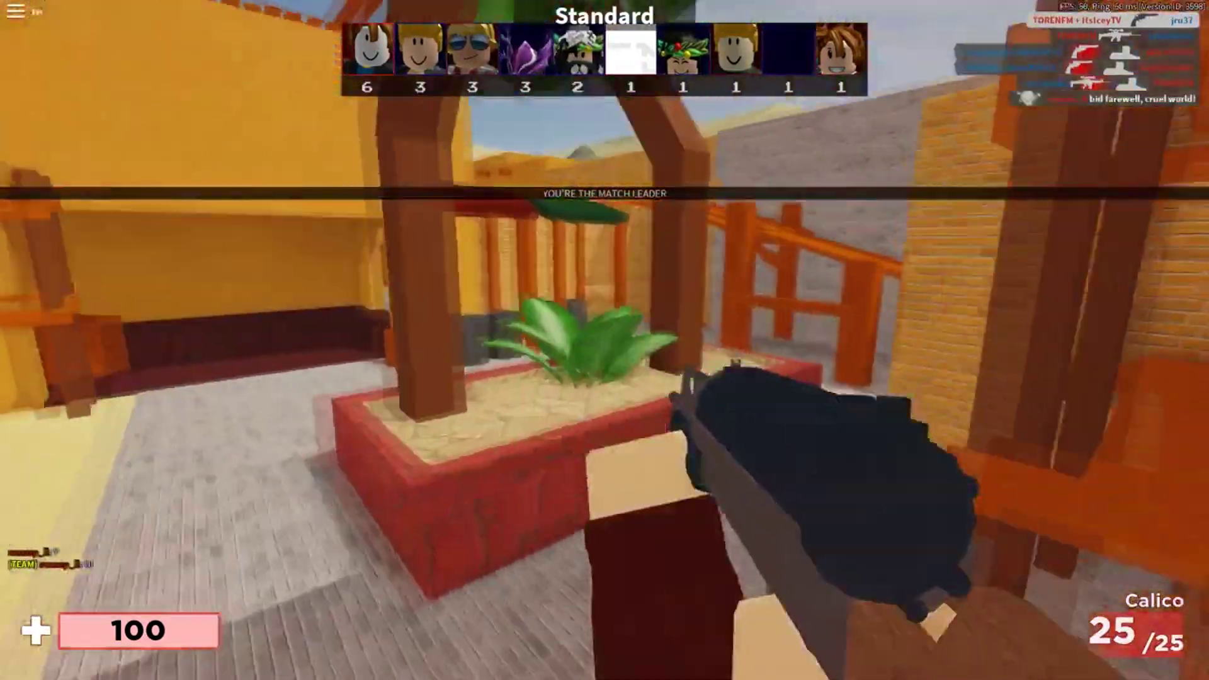
key("w")
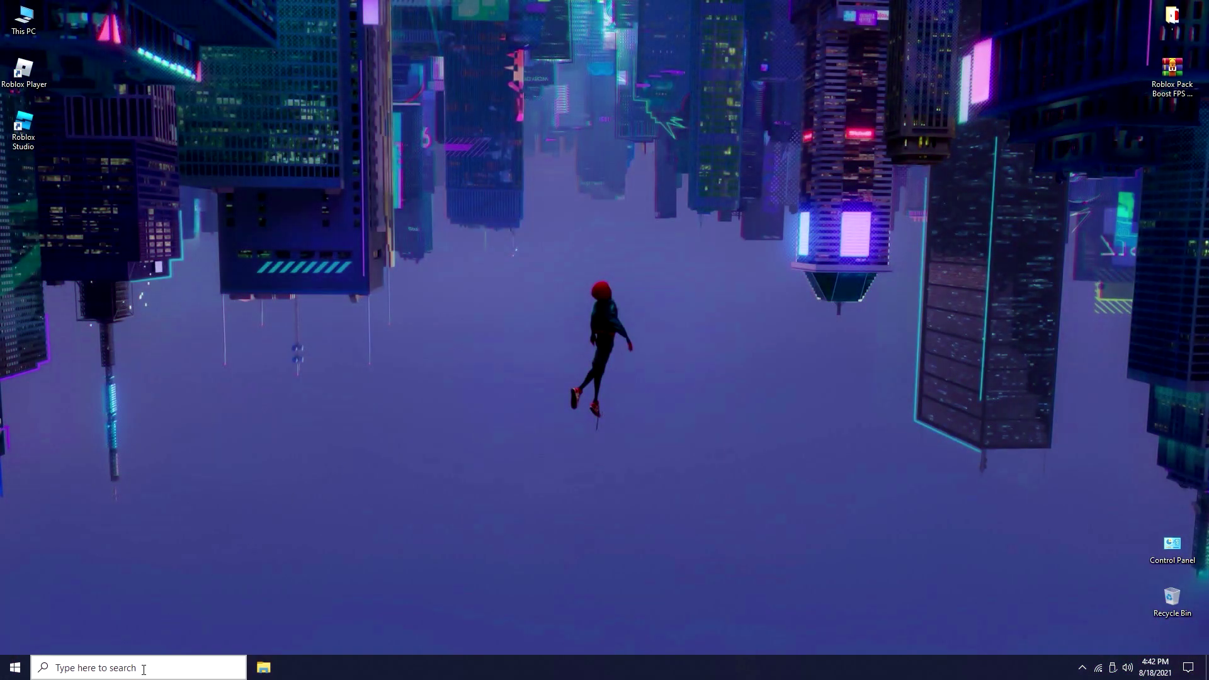
Launch Registry Editor from Windows search and allow it through the UAC prompt
left_click(143, 668)
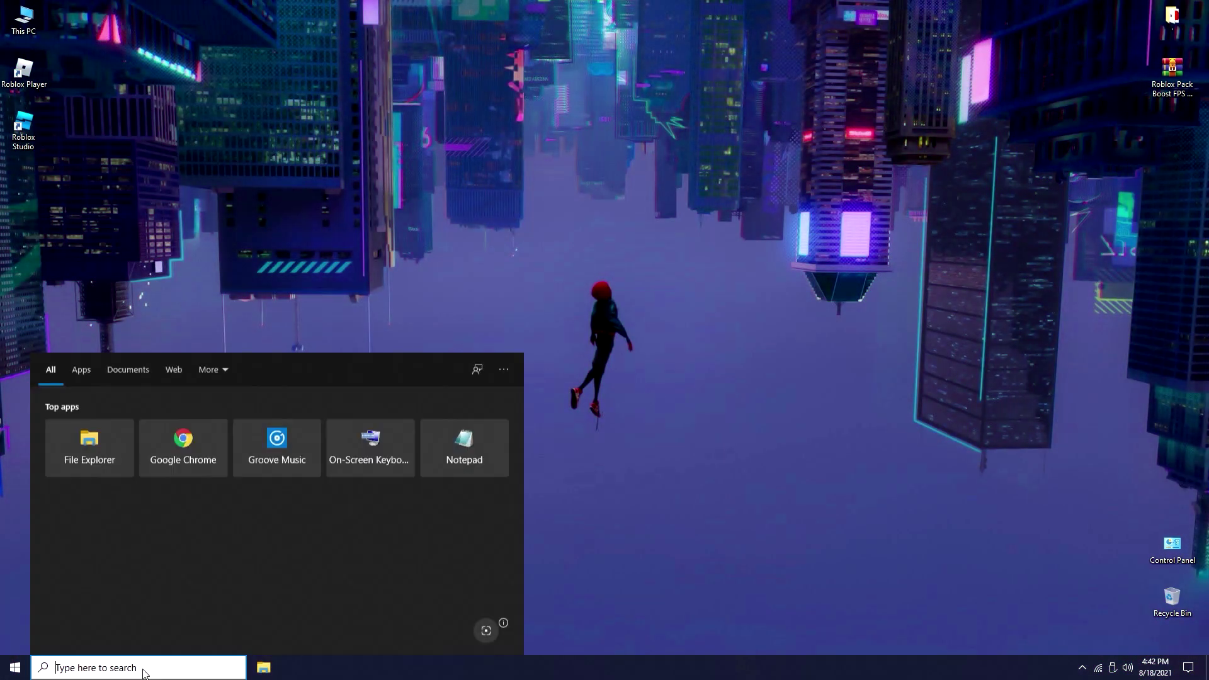
type("rege")
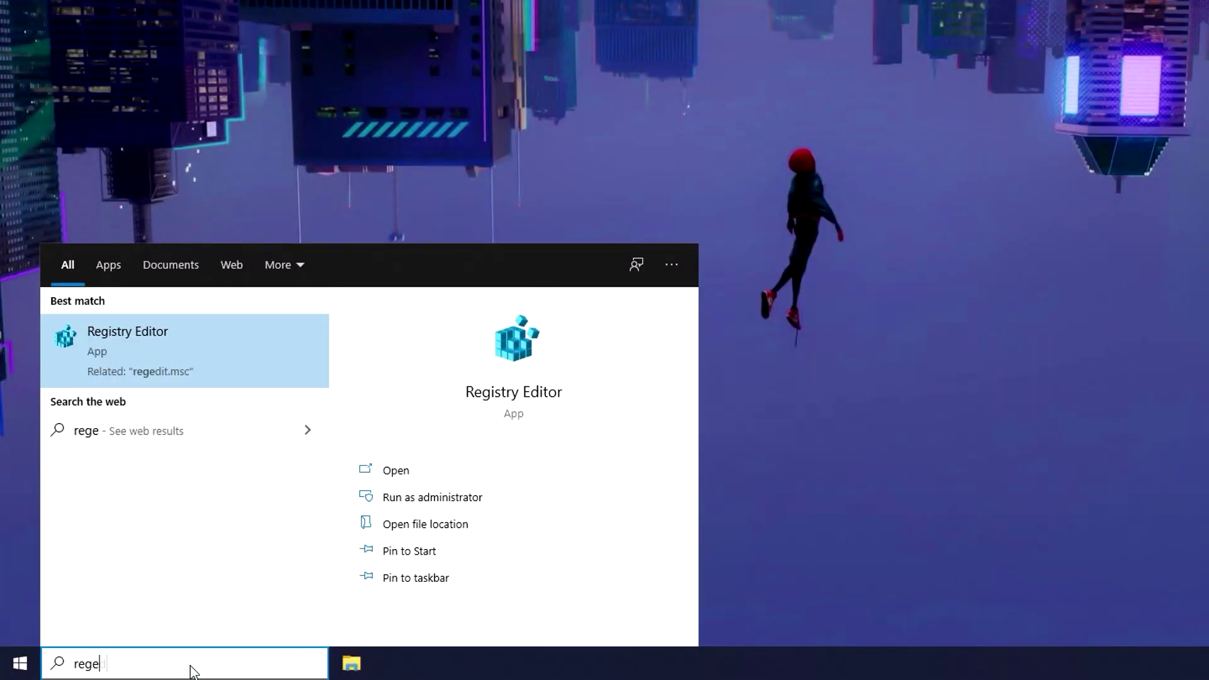
type("dit")
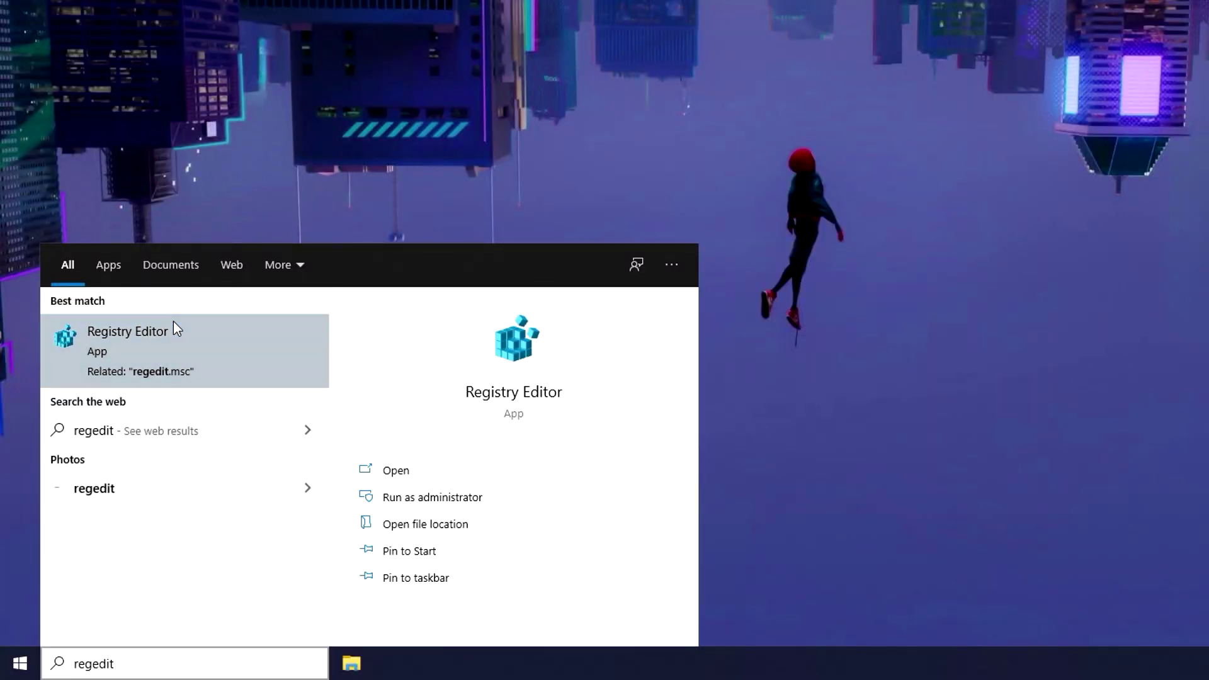
left_click(174, 324)
left_click(490, 413)
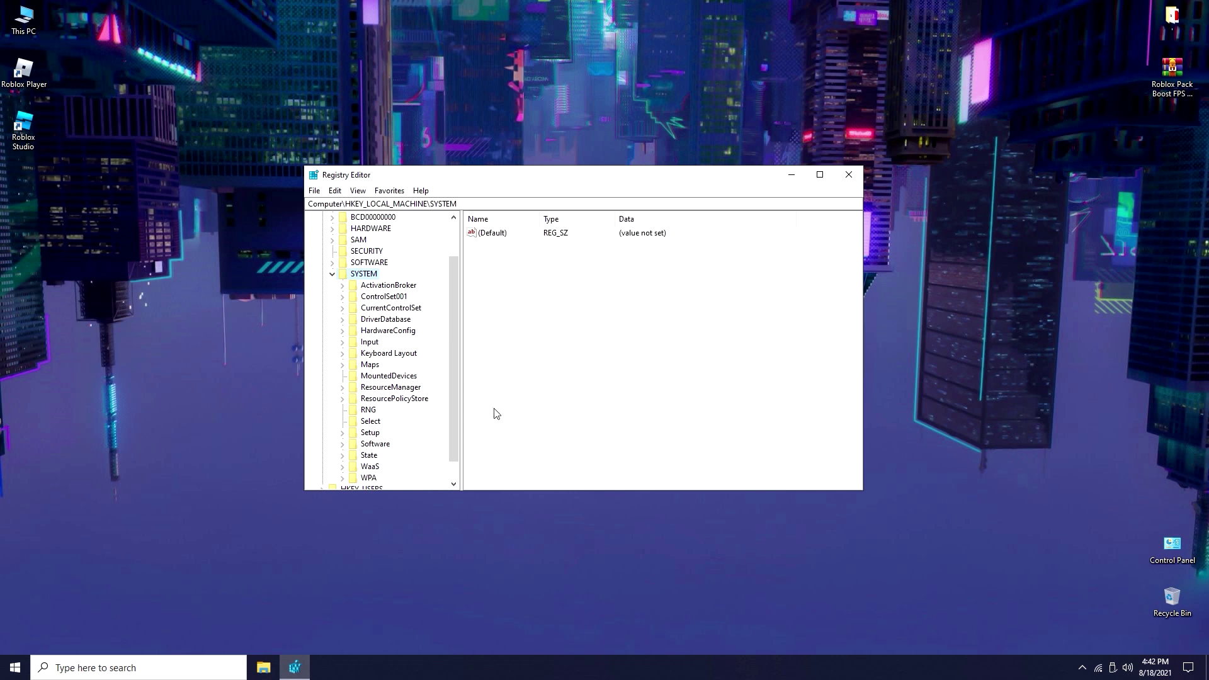
Collapse HKEY_LOCAL_MACHINE and expand HKEY_CURRENT_USER > SOFTWARE > Microsoft, bringing up its actions
left_click(334, 275)
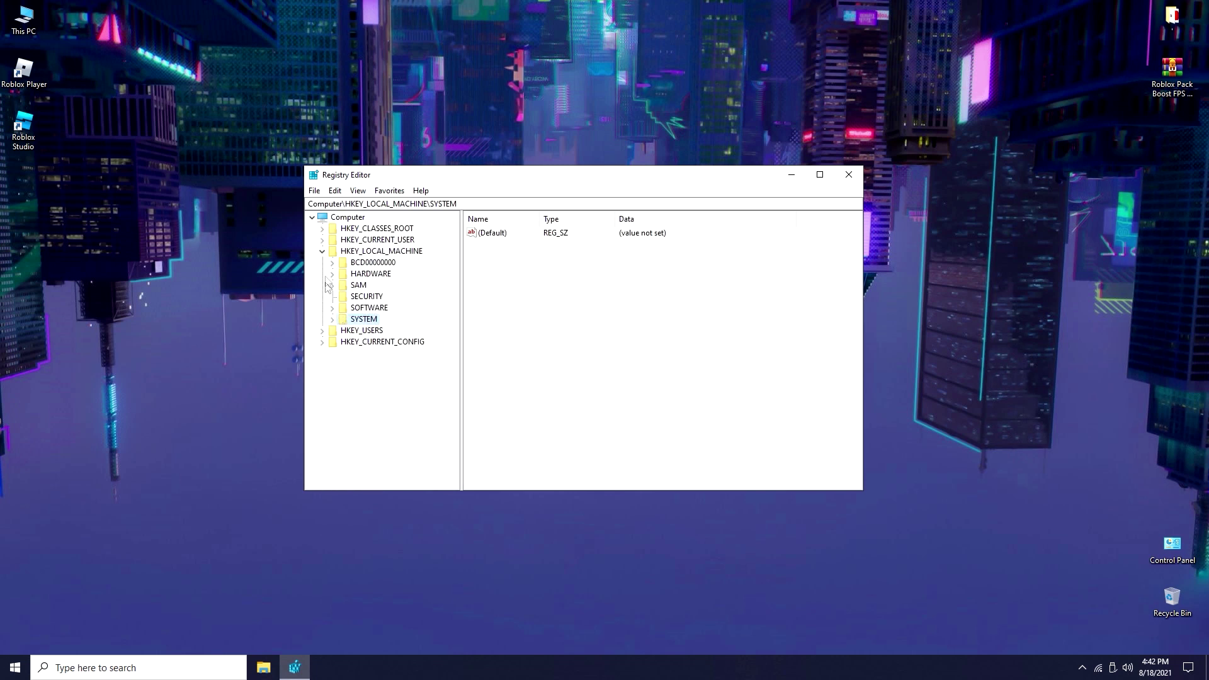
left_click(323, 252)
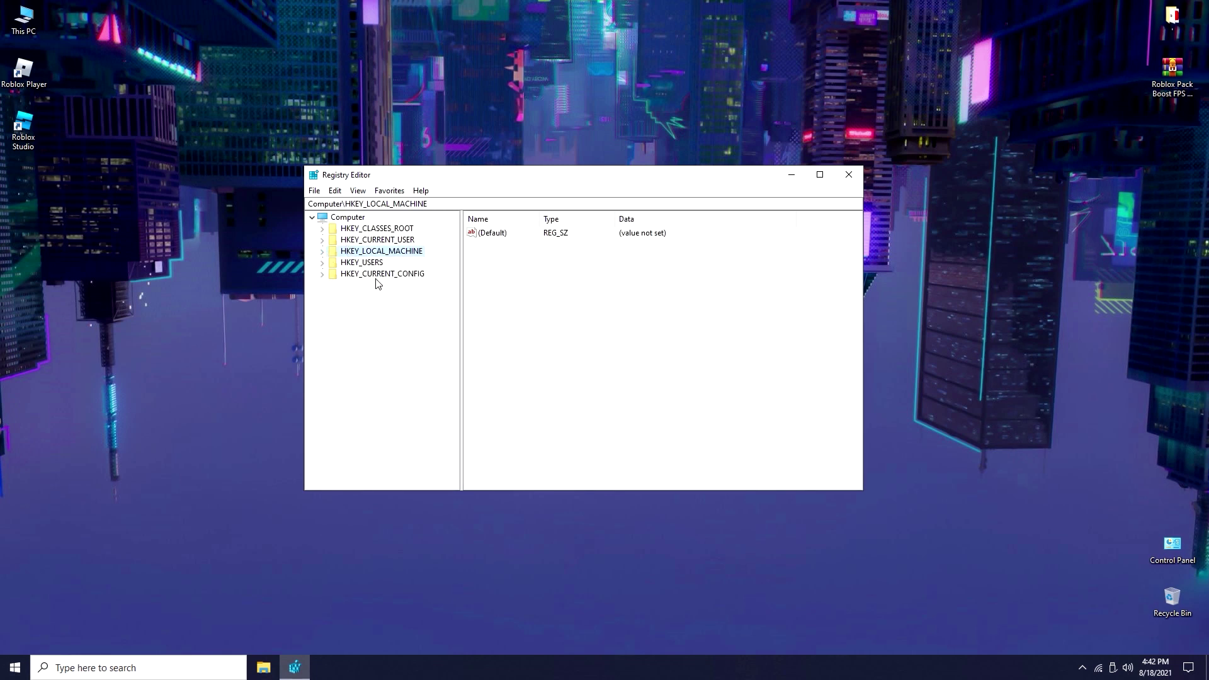
left_click(373, 240)
left_click(378, 251)
left_click(347, 240)
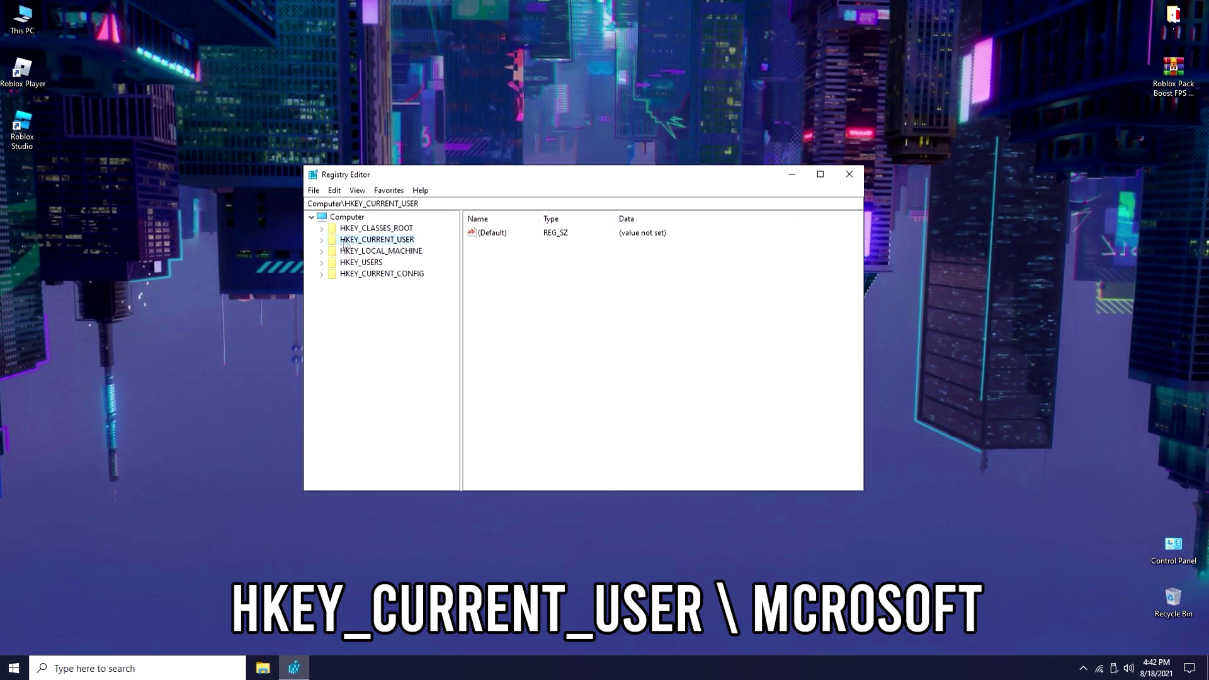
left_click(321, 240)
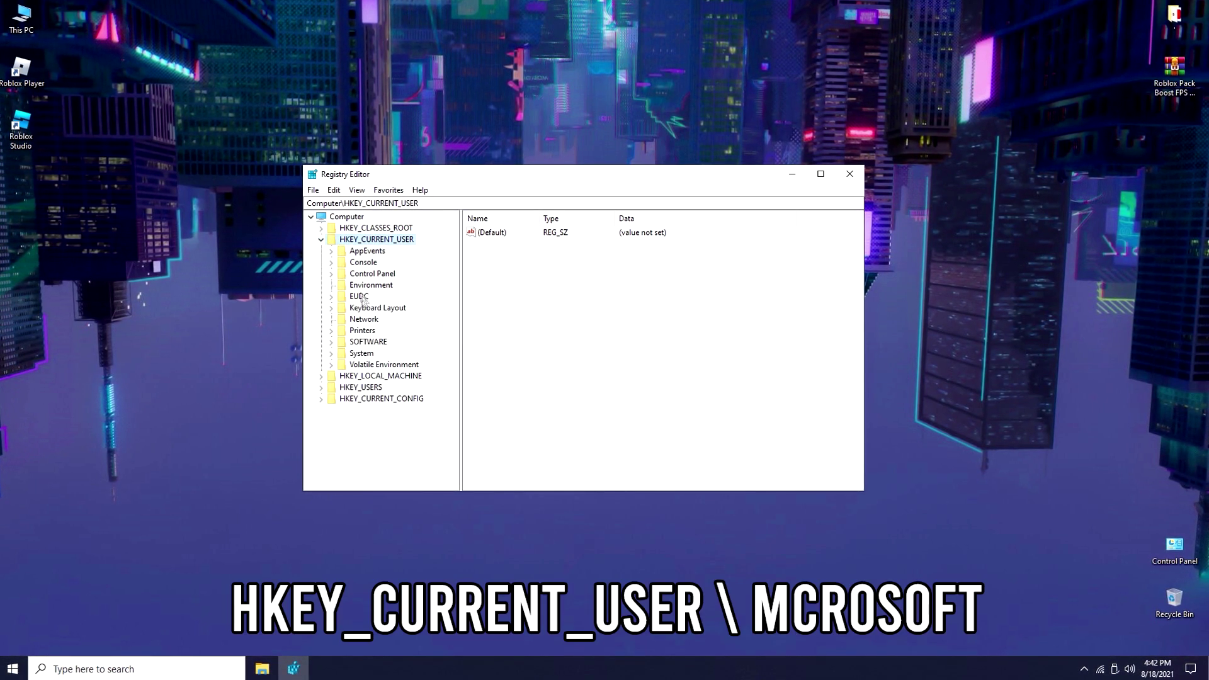
left_click(331, 342)
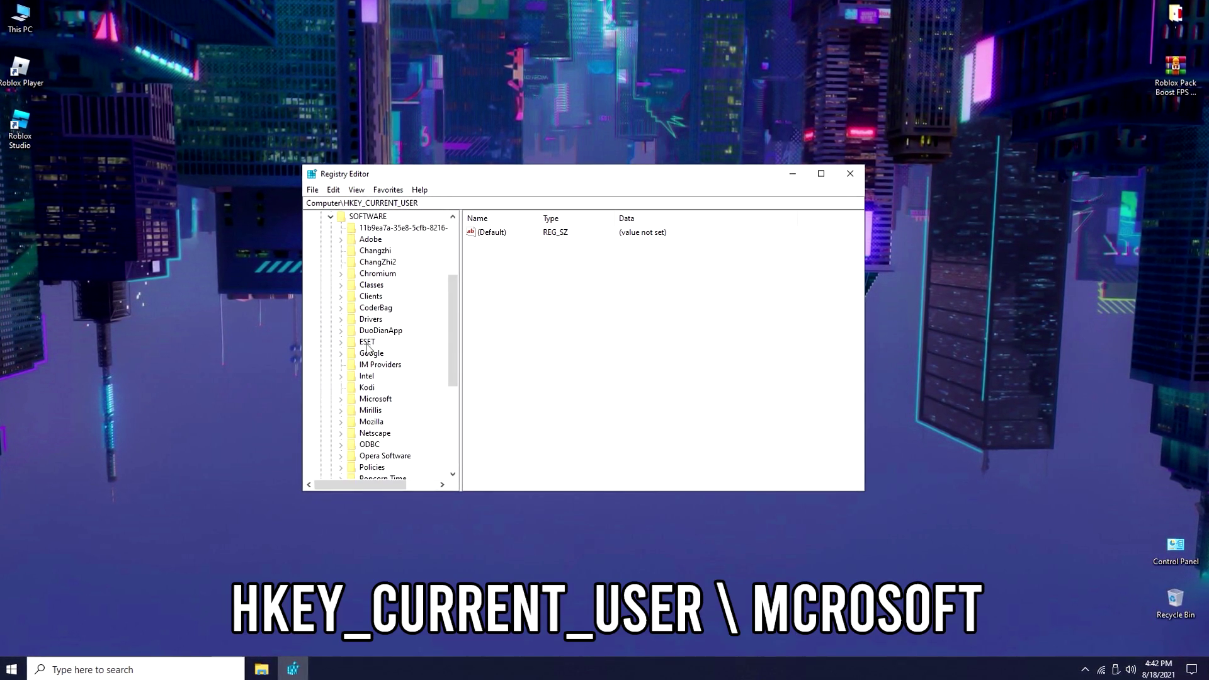
scroll(383, 361, "down", 1)
scroll(383, 350, "down", 3)
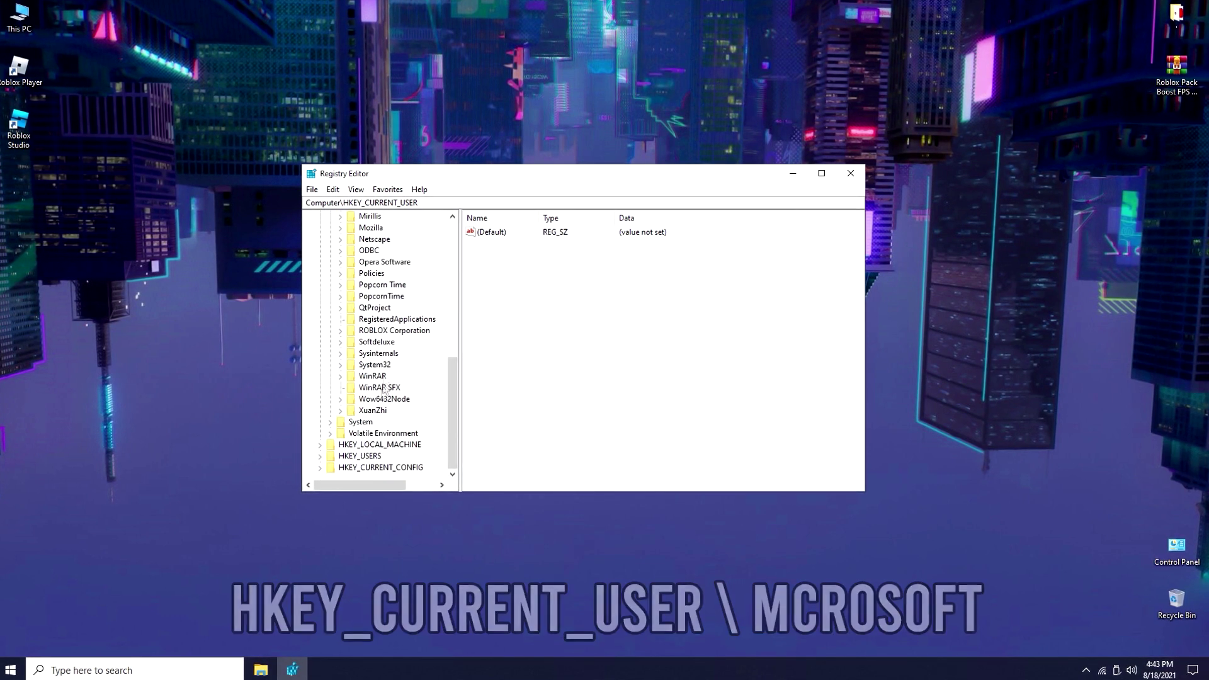
scroll(381, 309, "up", 1)
scroll(380, 307, "up", 2)
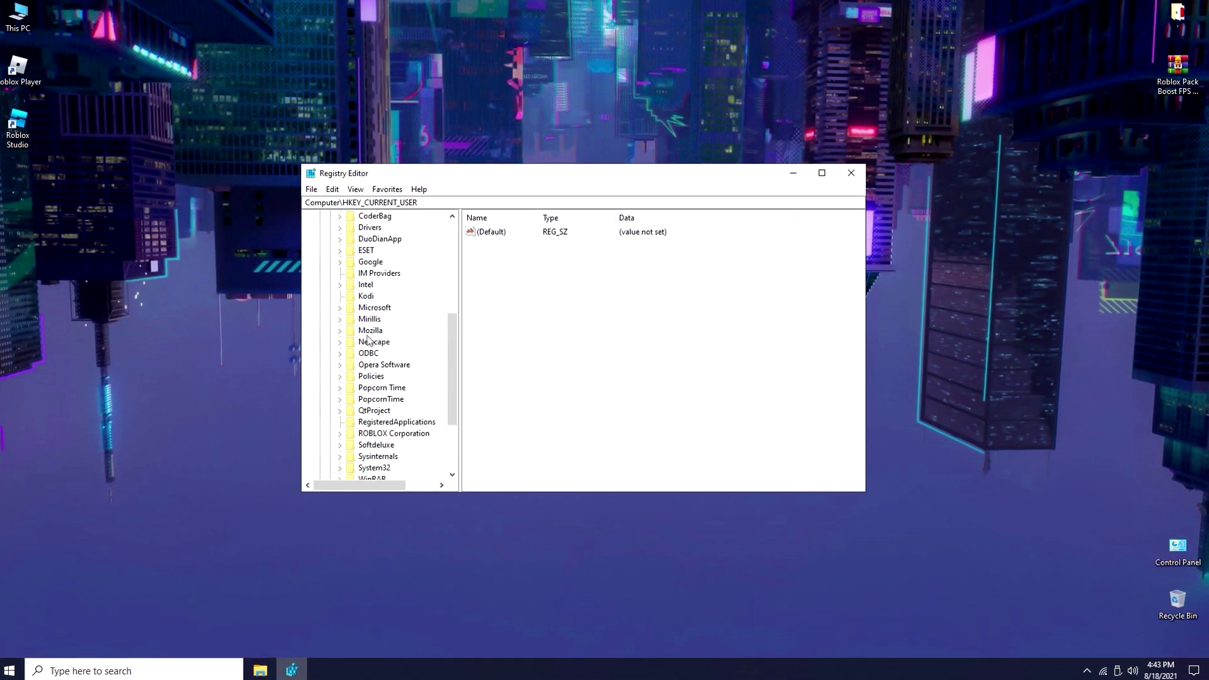
scroll(365, 360, "down", 1)
scroll(364, 377, "down", 1)
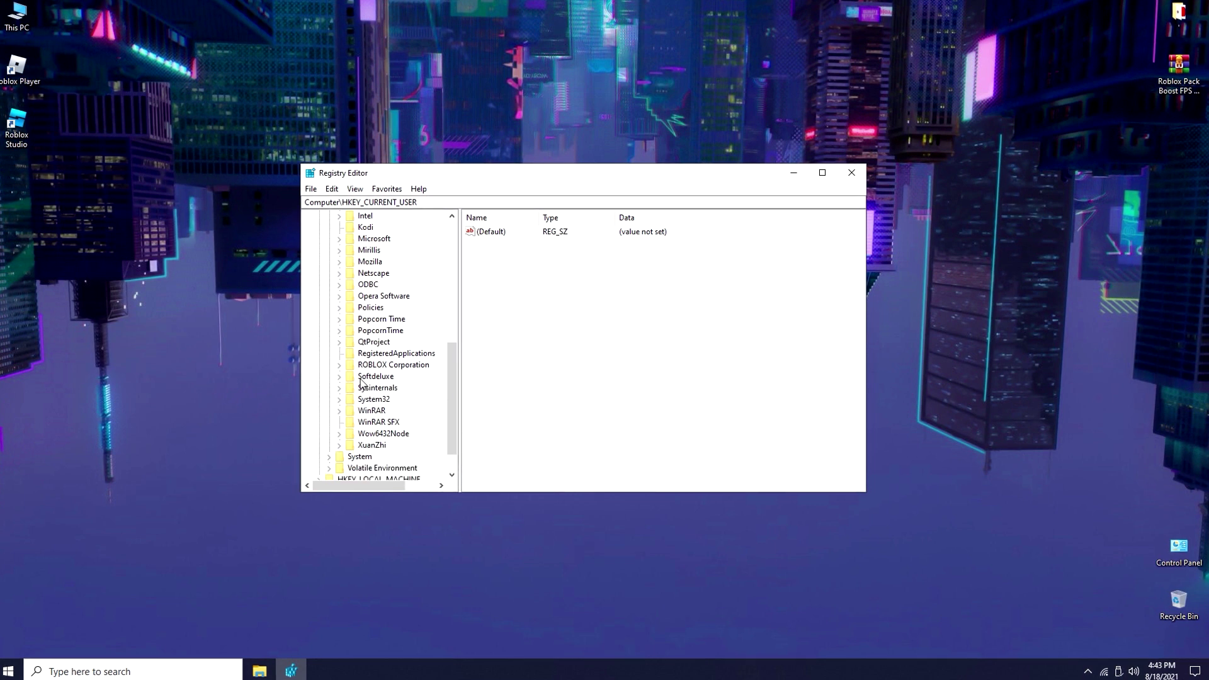
scroll(373, 365, "up", 2)
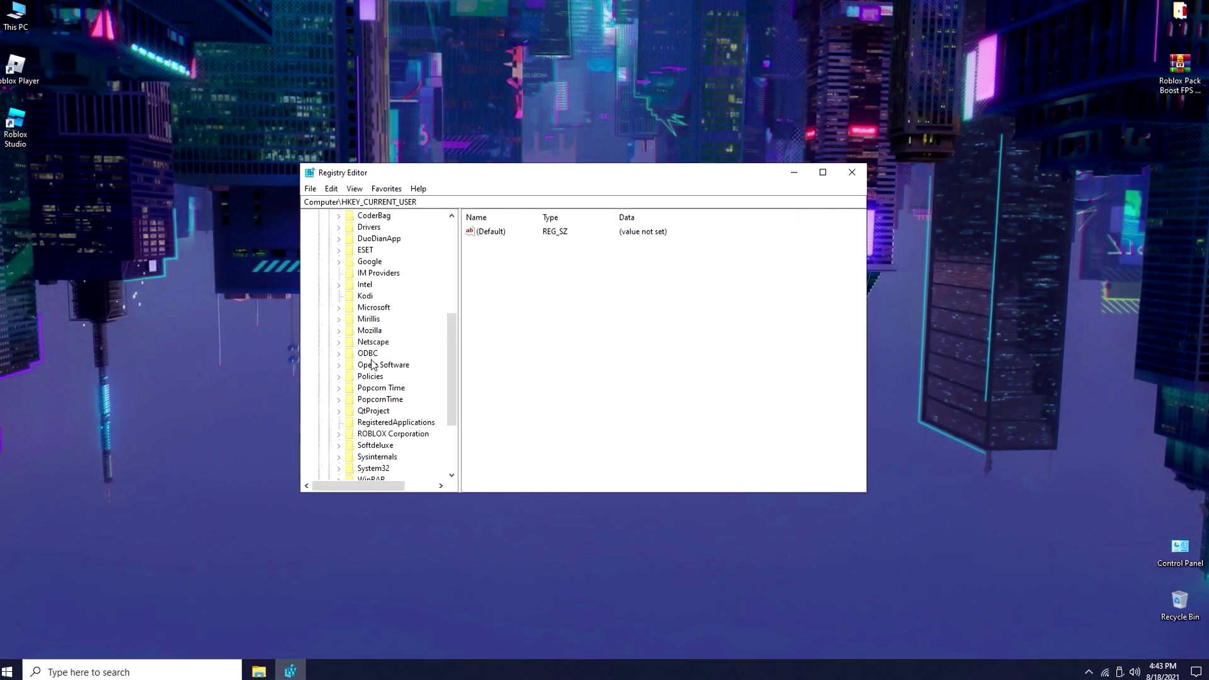
left_click(353, 308)
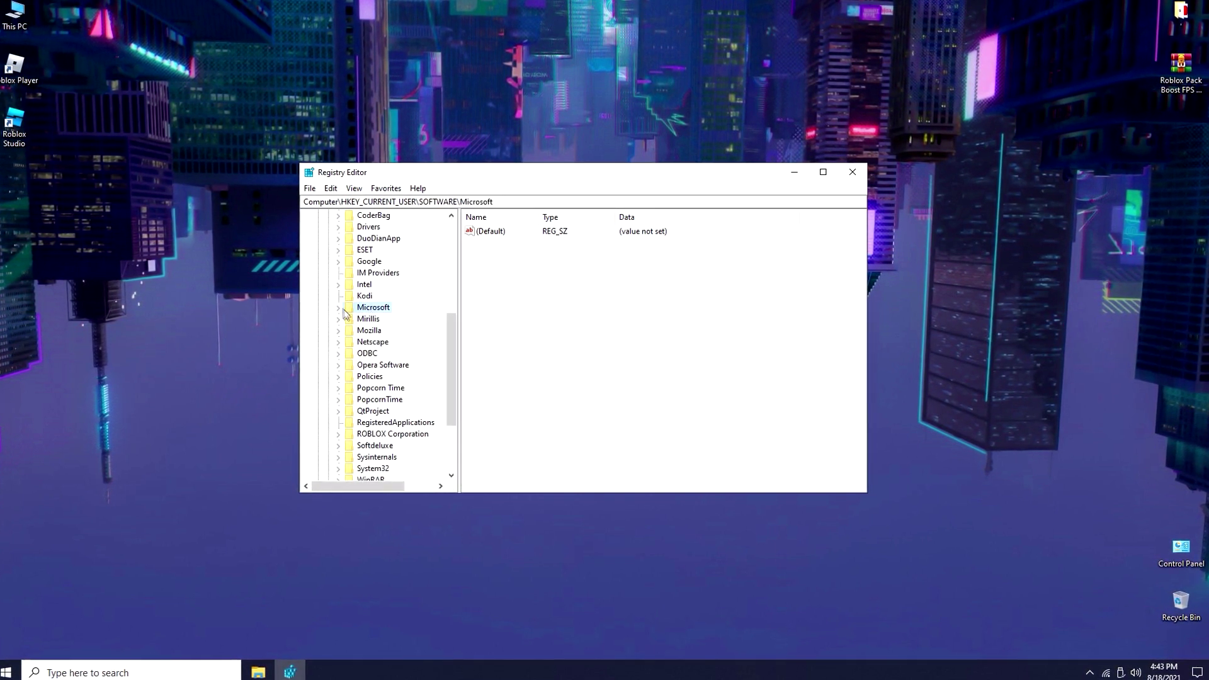
left_click(340, 309)
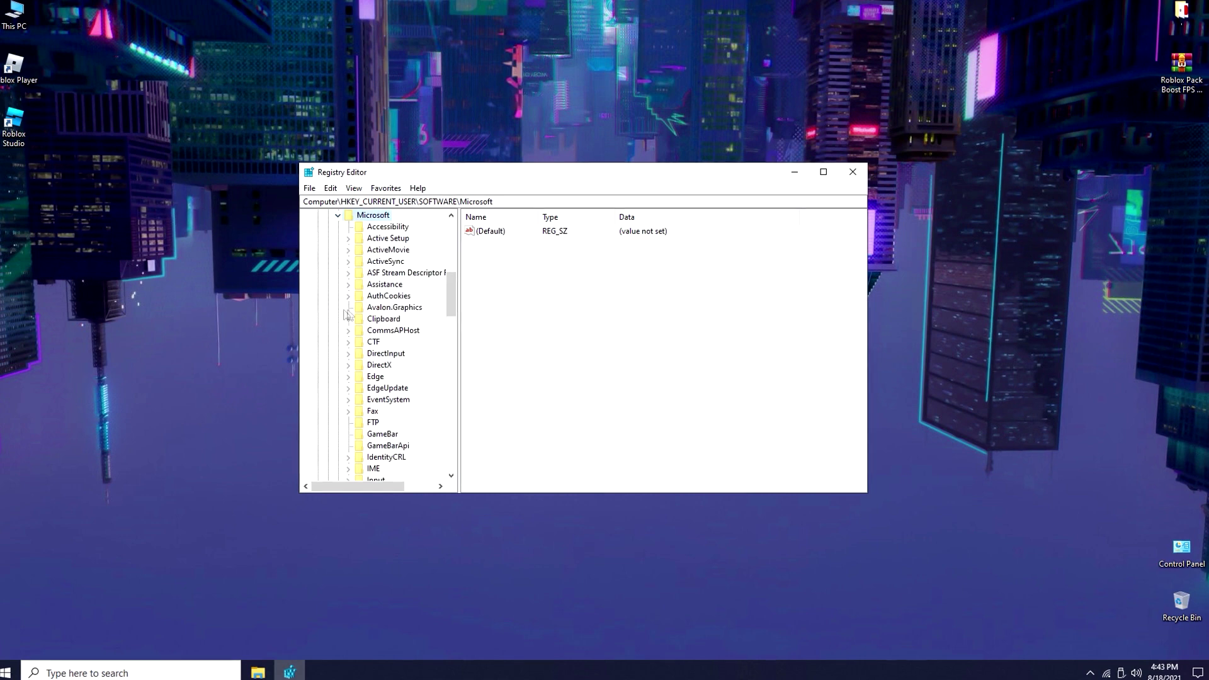
right_click(359, 214)
mouse_move(435, 233)
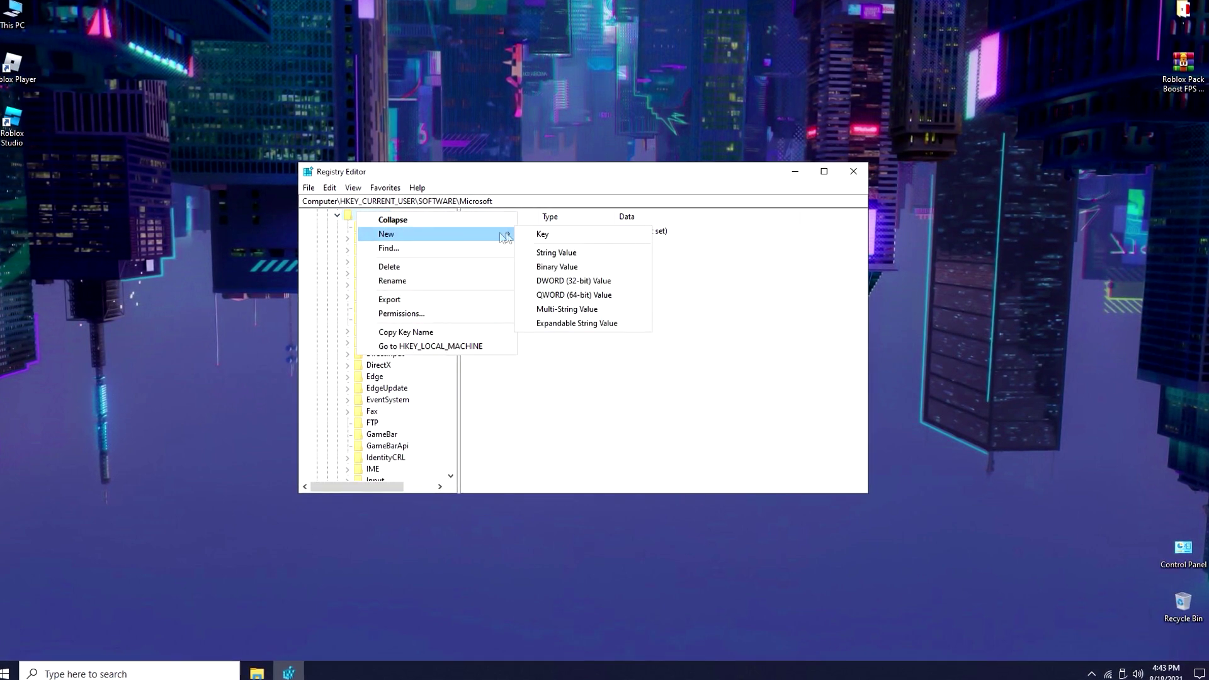
Create a new key under Microsoft named DirectX, which fails because that key already exists
left_click(542, 234)
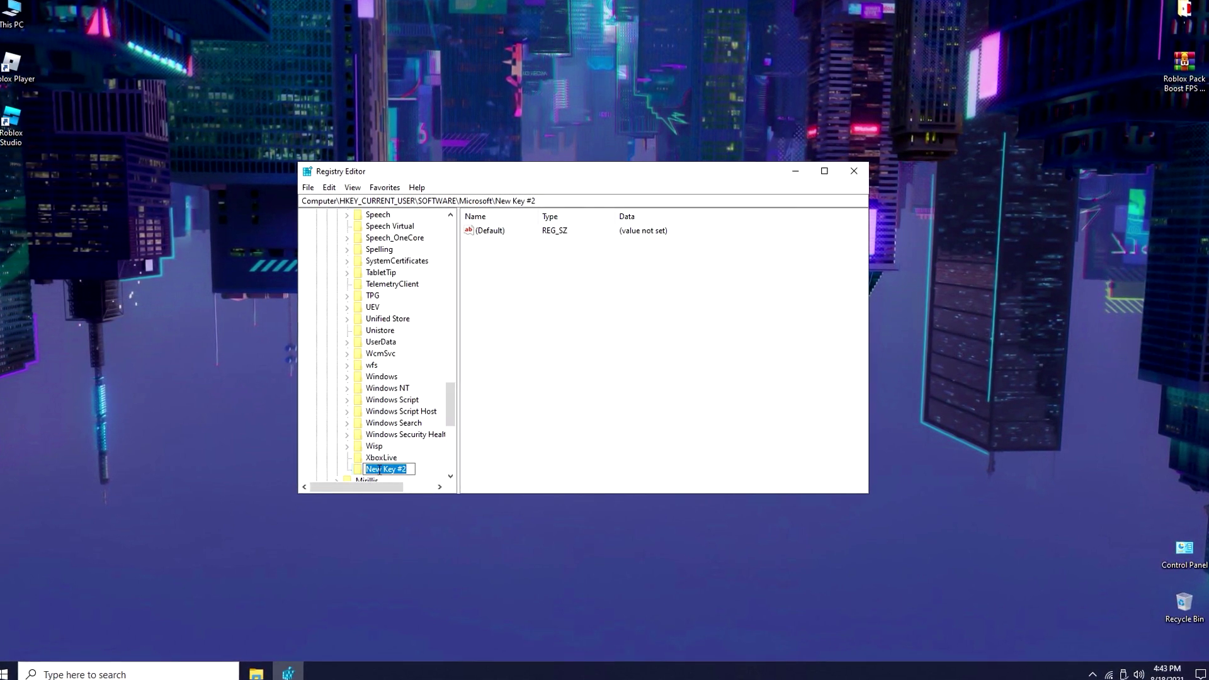
type("DirectX")
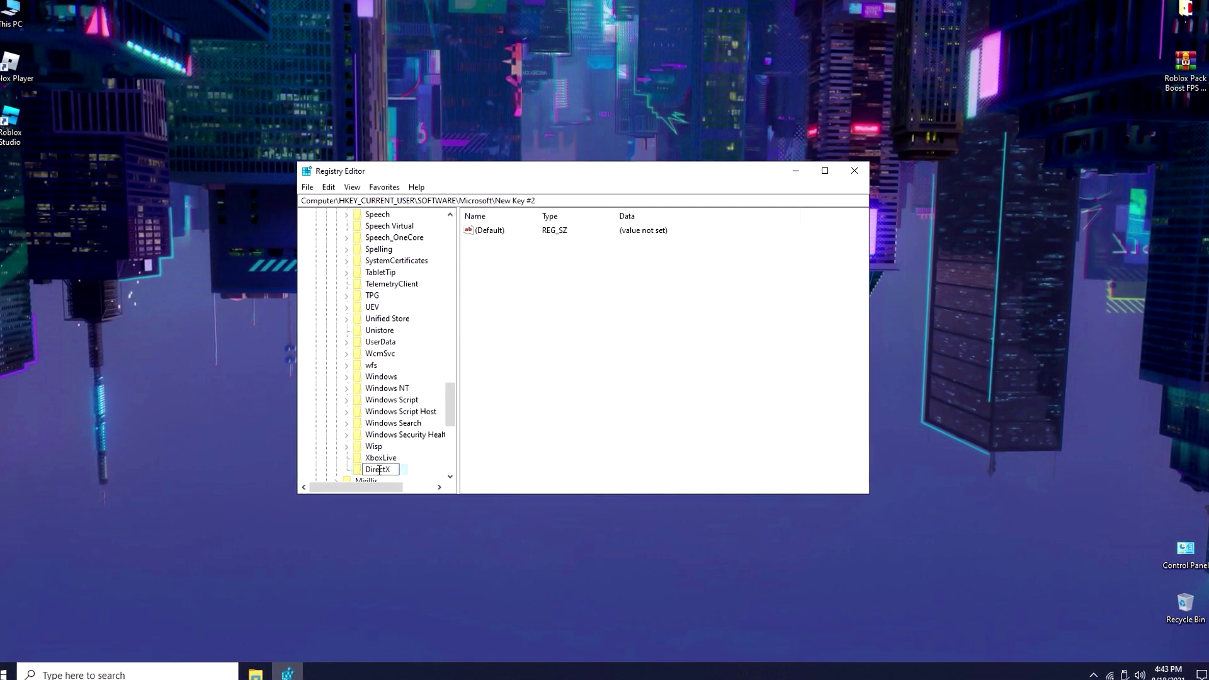
left_click_drag(389, 469, 385, 470)
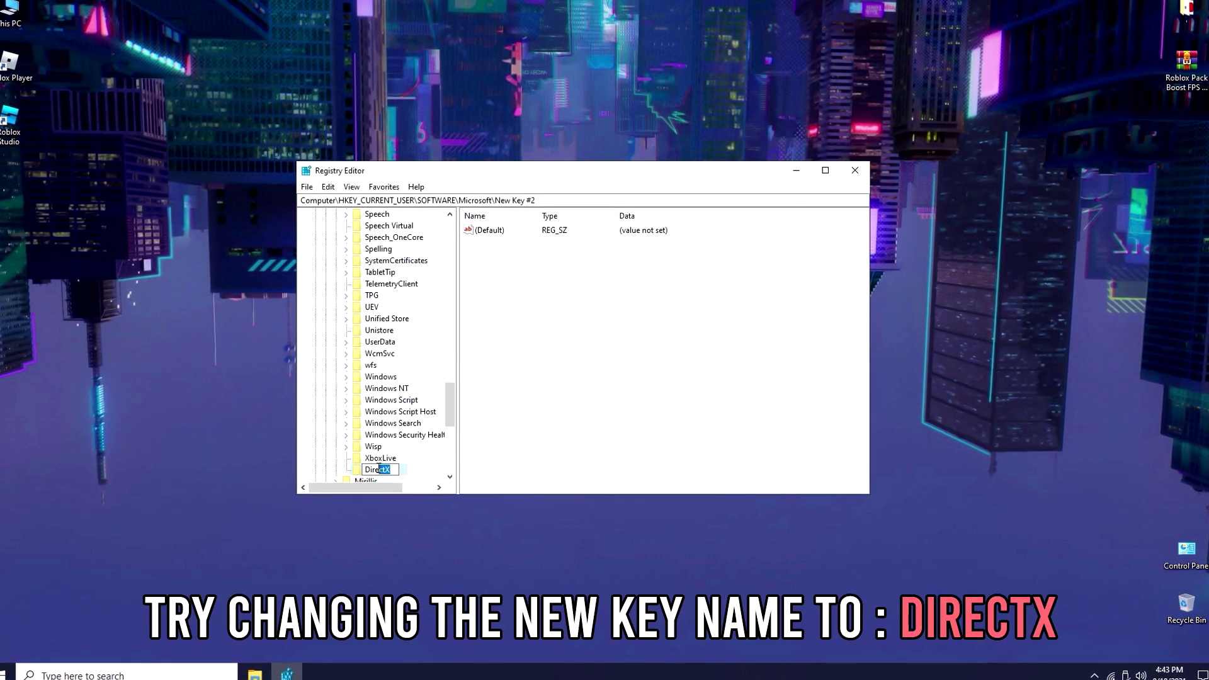
key("Return")
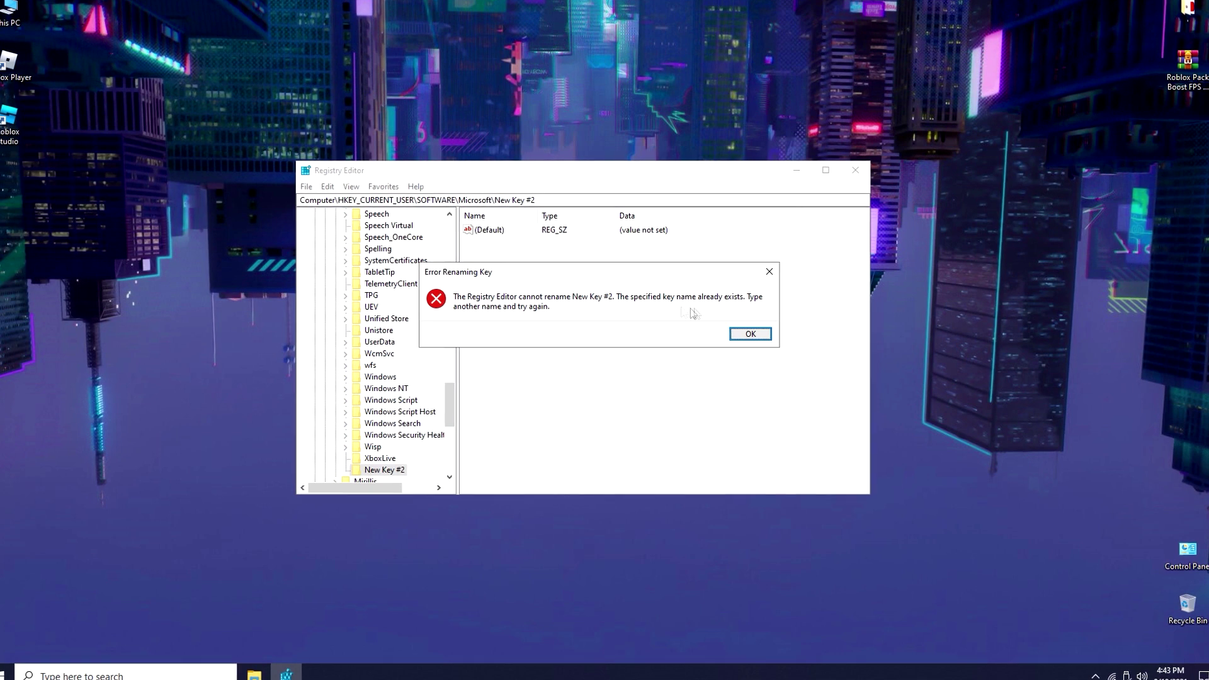
left_click(743, 335)
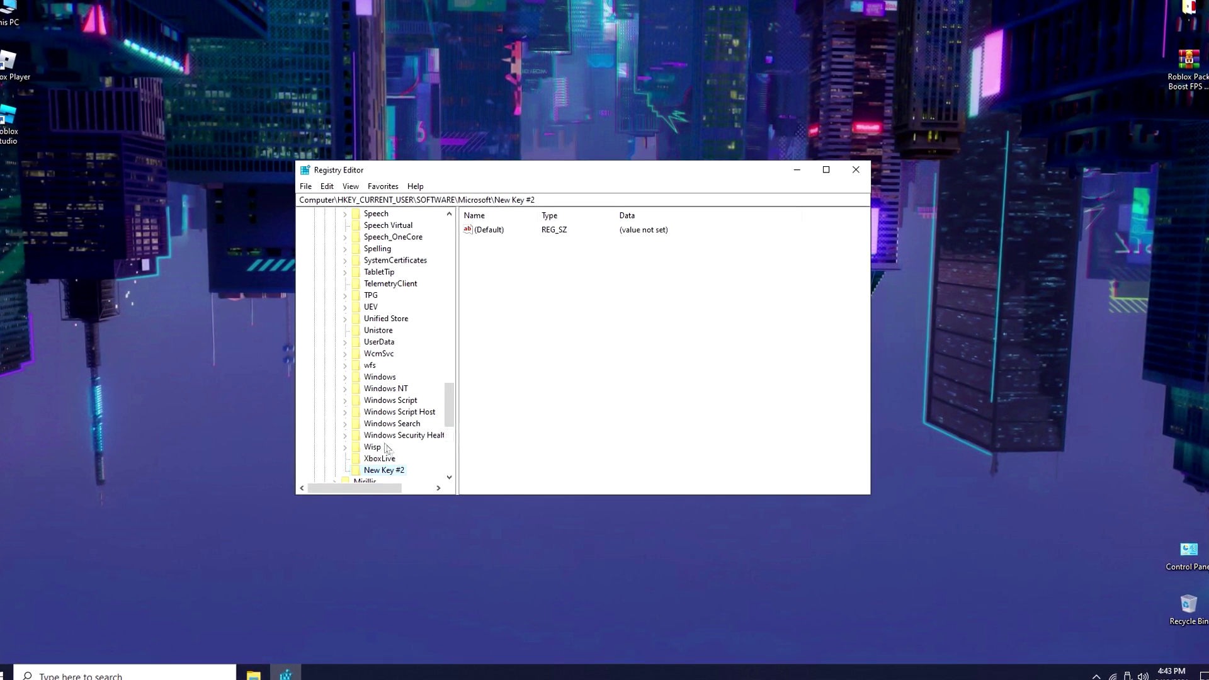
scroll(393, 416, "up", 1)
scroll(397, 378, "up", 4)
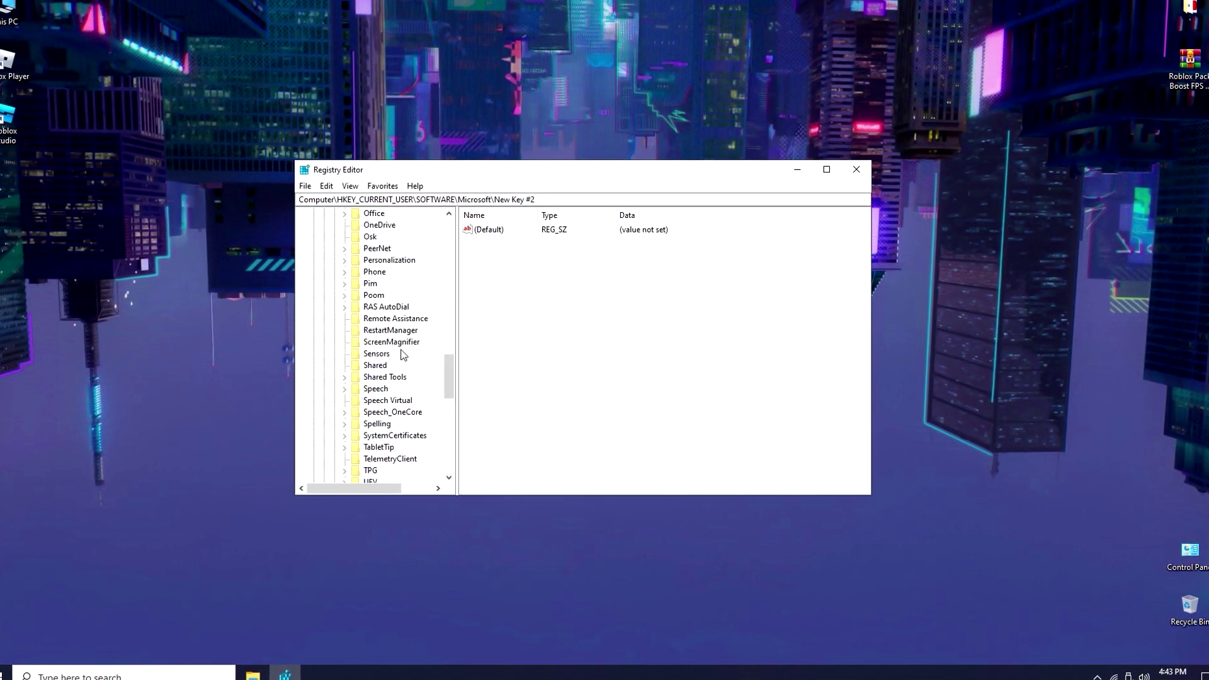
scroll(402, 355, "up", 3)
scroll(387, 312, "up", 3)
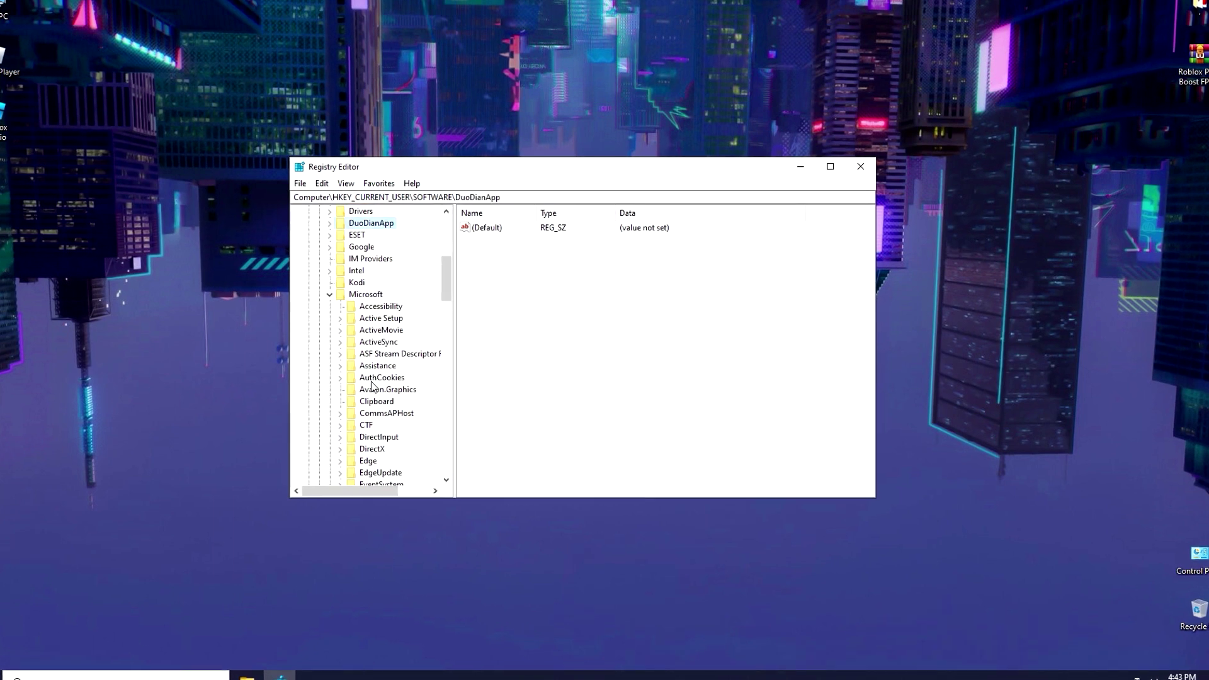
Locate the existing DirectX key under Microsoft and expand it to show UserGpuPreferences
left_click(373, 448)
scroll(388, 426, "down", 4)
scroll(406, 400, "down", 3)
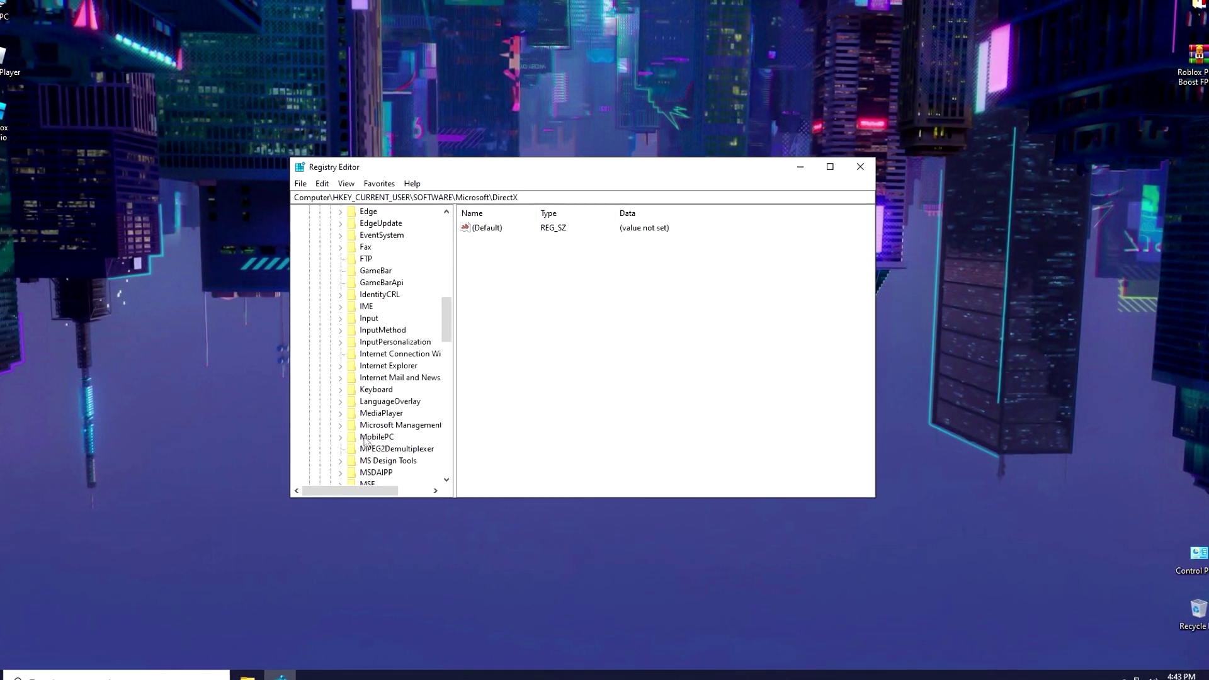
scroll(396, 387, "down", 6)
scroll(385, 360, "up", 5)
scroll(384, 360, "up", 7)
scroll(379, 364, "down", 1)
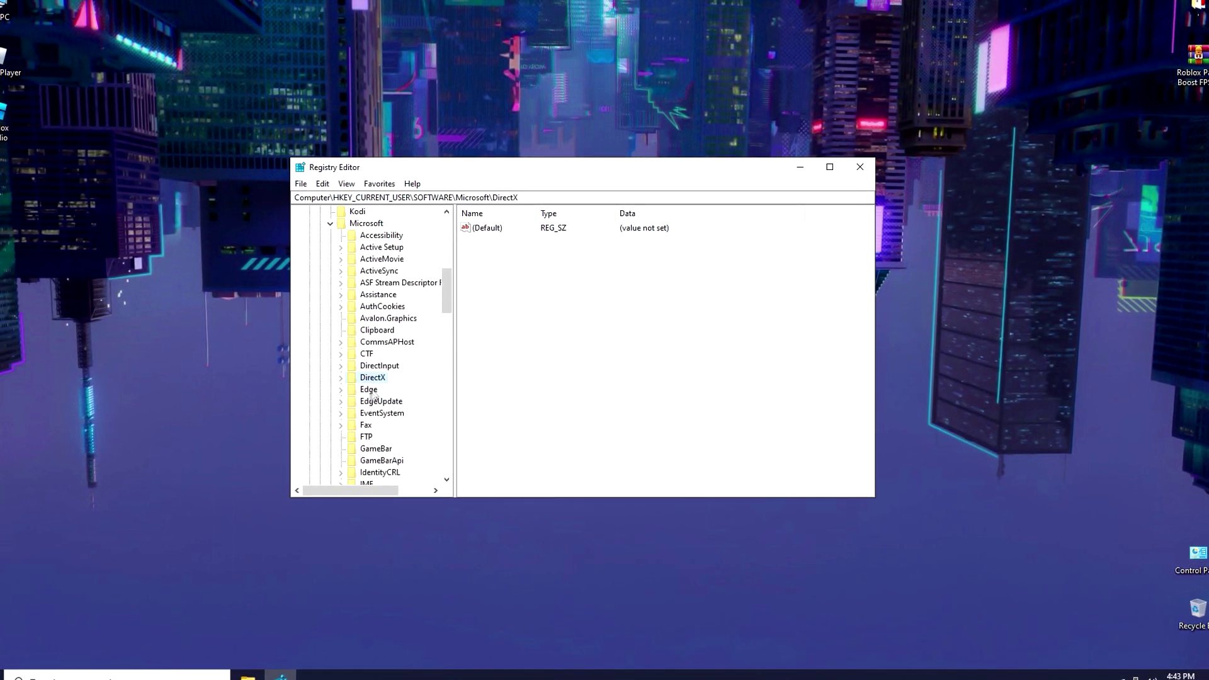
left_click(373, 367)
double_click(375, 378)
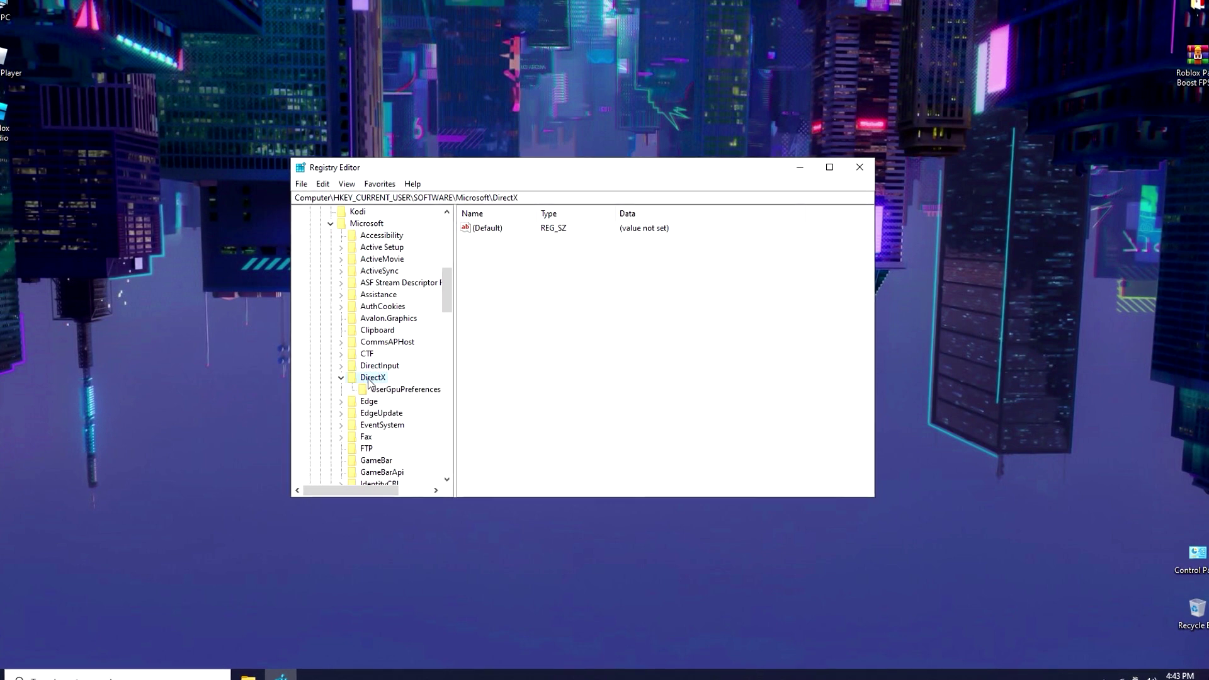
View UserGpuPreferences, then create a misspelled UserGpuperferences key inside DirectX
left_click(384, 391)
right_click(384, 391)
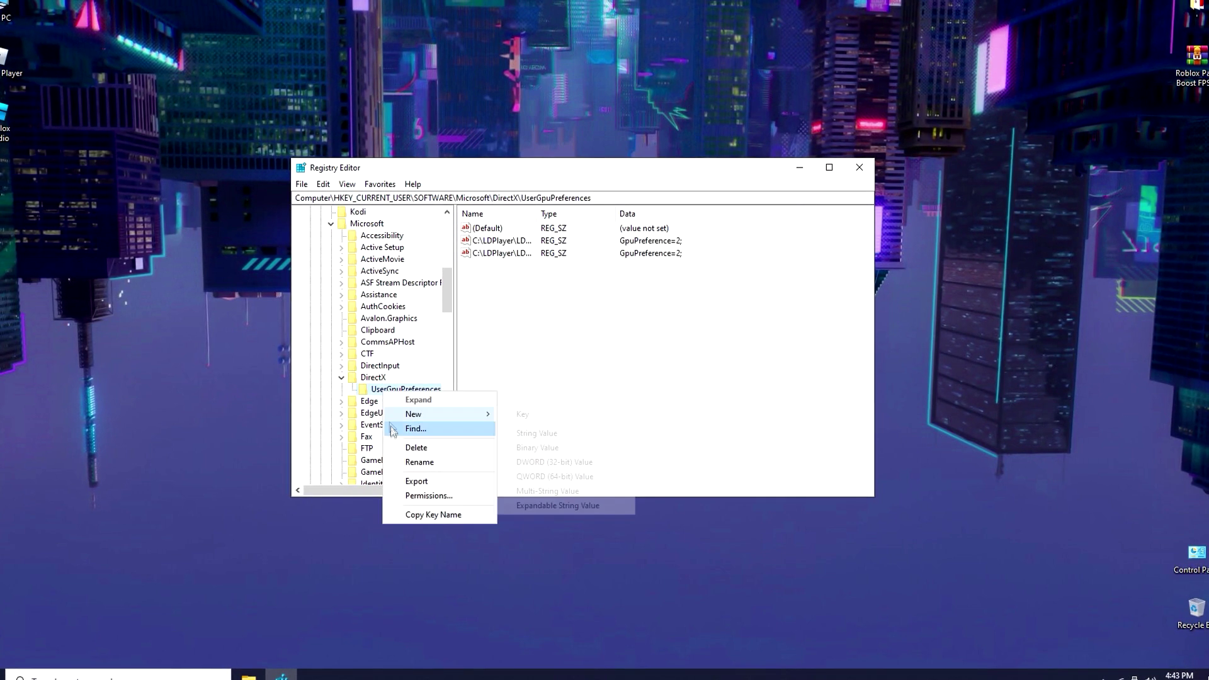
key("Escape")
right_click(373, 379)
mouse_move(399, 396)
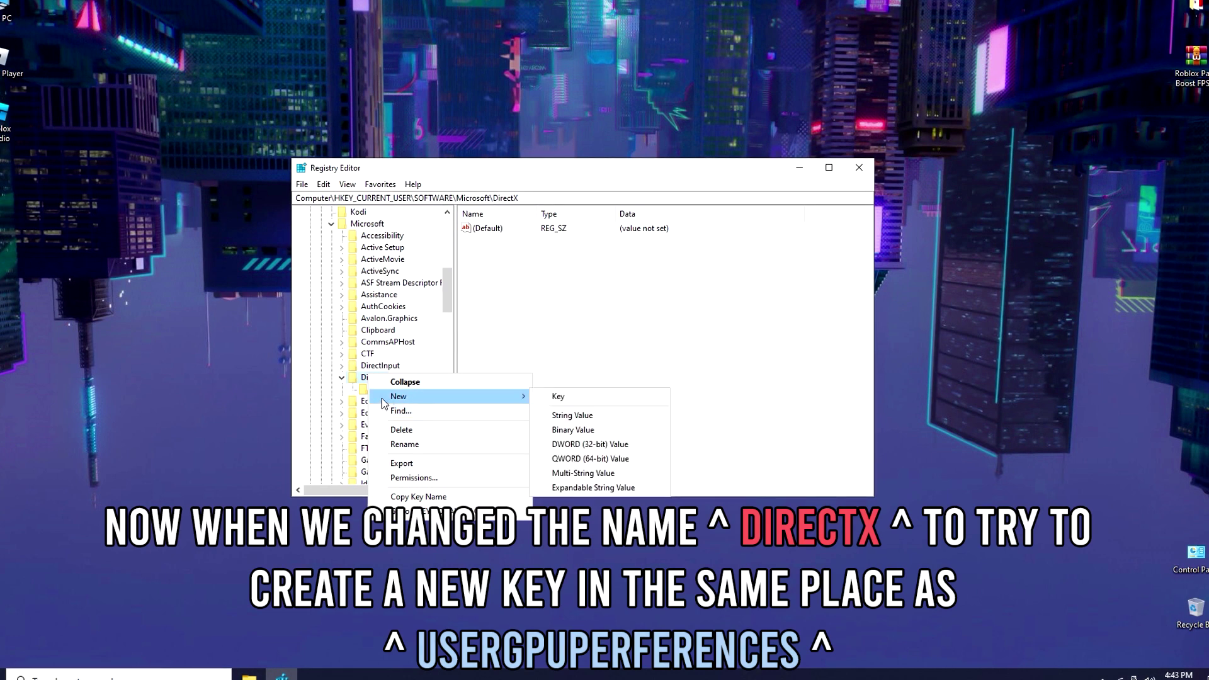
left_click(551, 398)
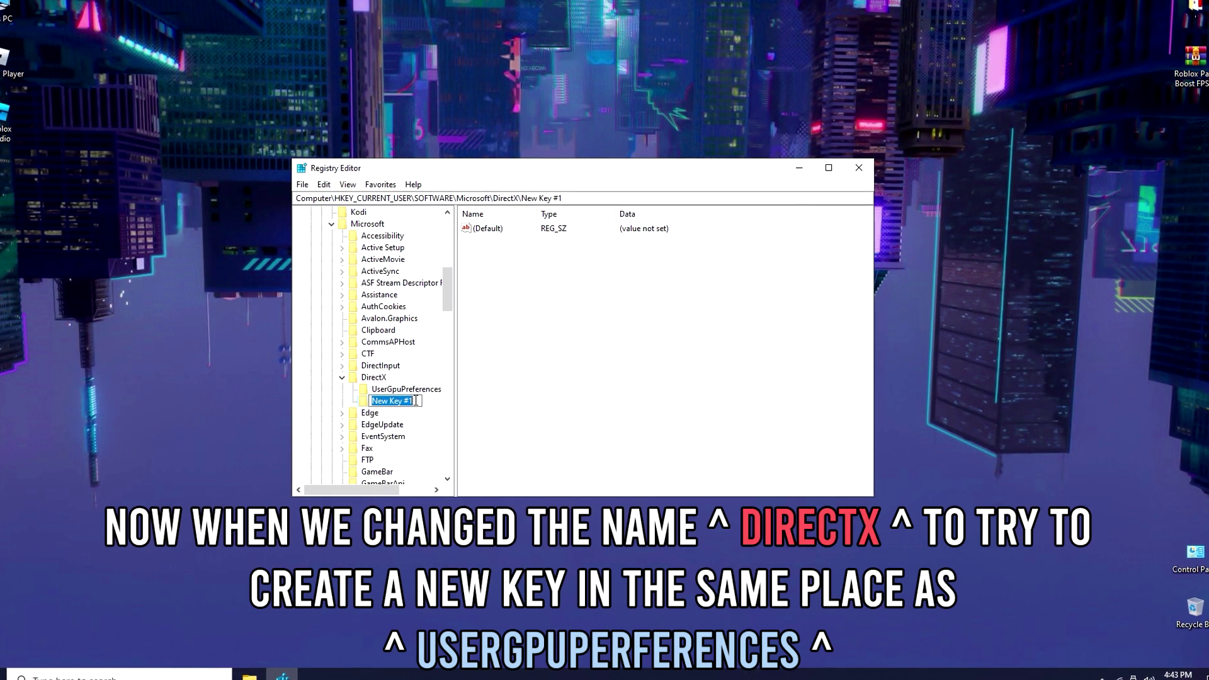
type("UserGpupe")
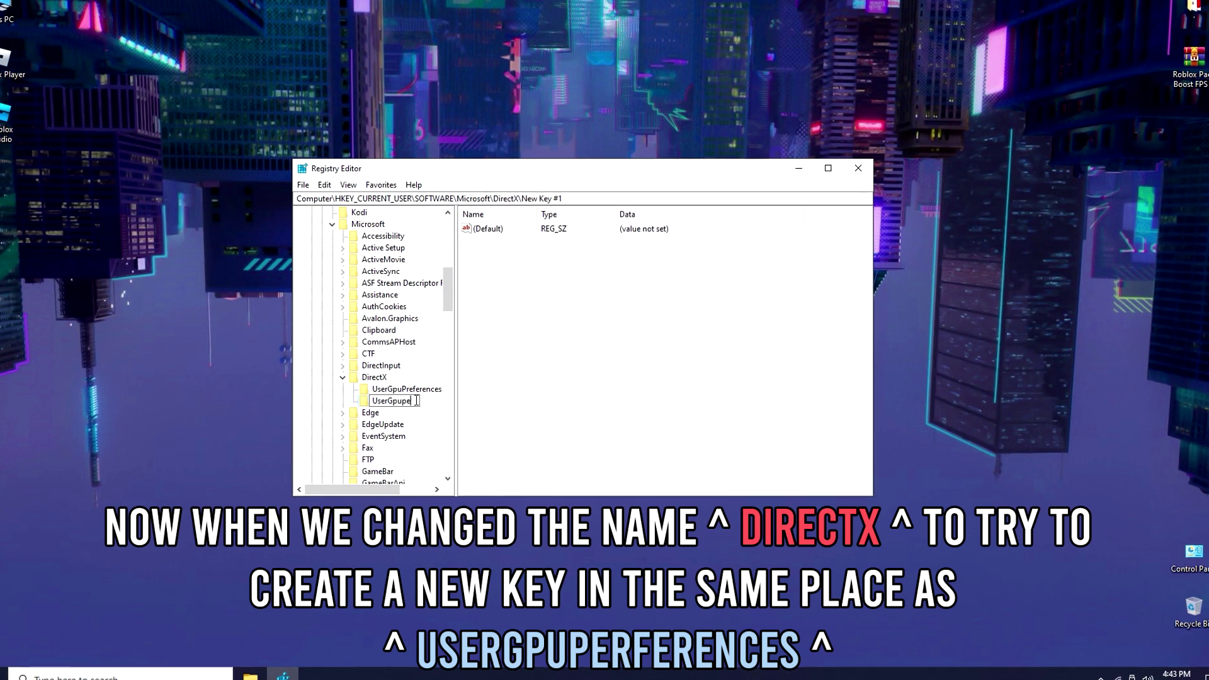
type("rferences")
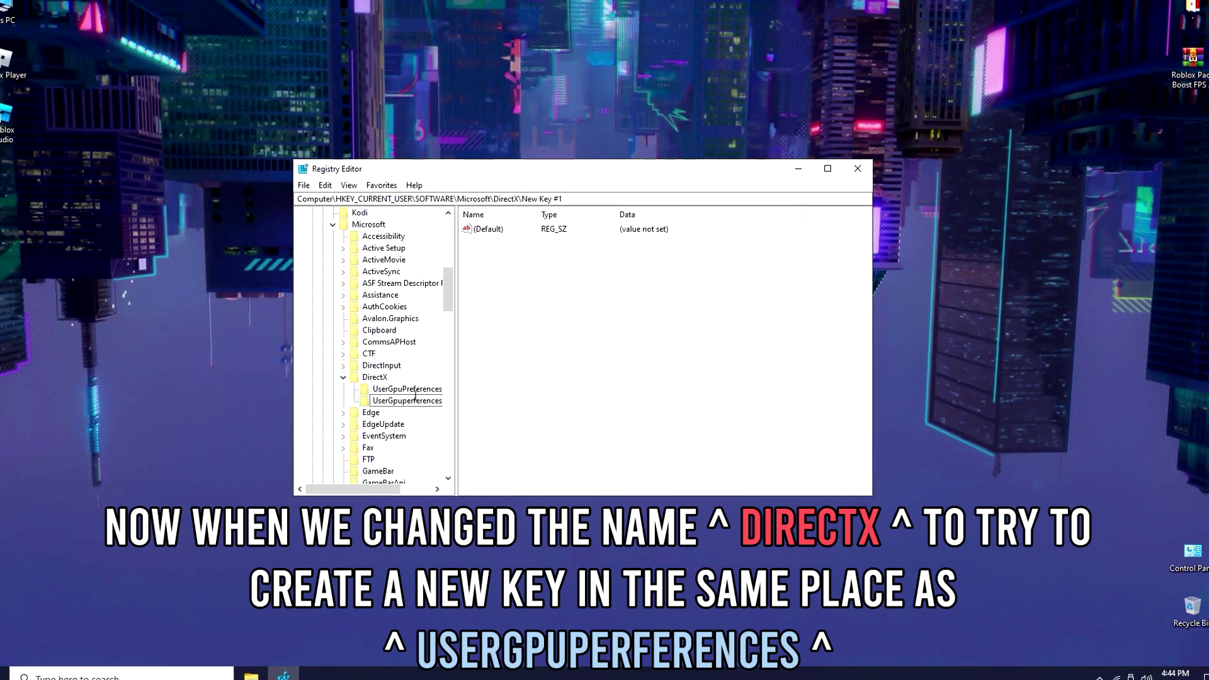
left_click_drag(373, 401, 443, 384)
key("Return")
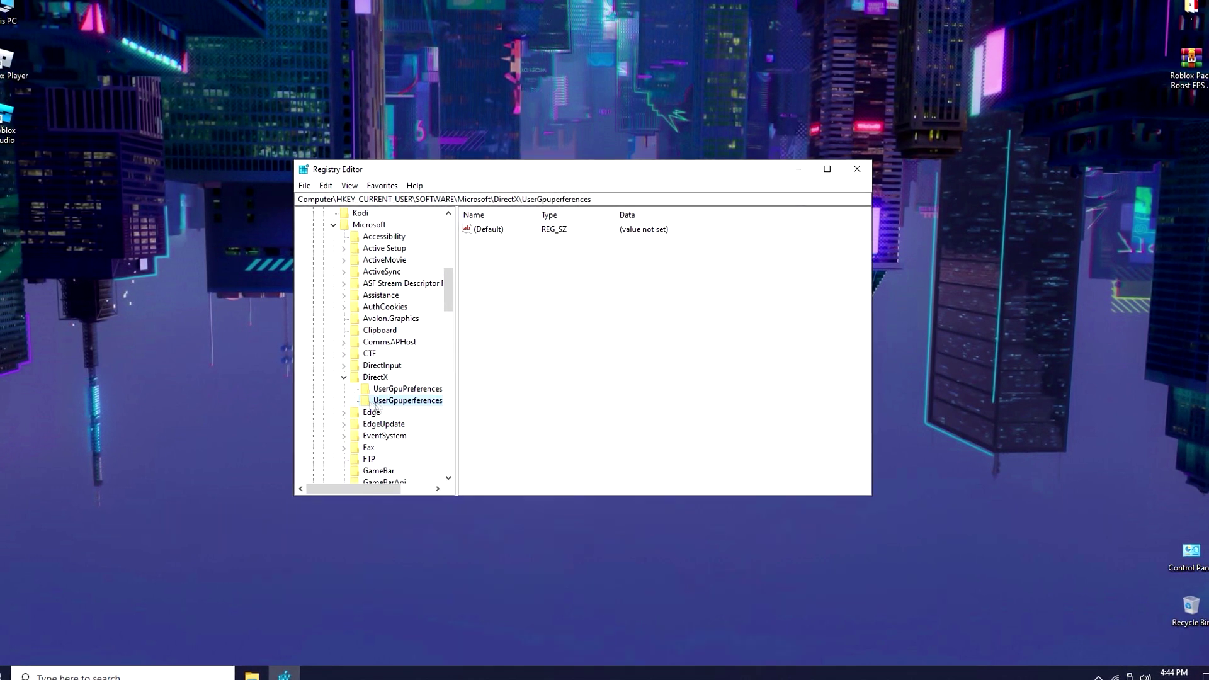
Delete the misspelled UserGpuperferences key, keeping the original UserGpuPreferences selected
left_click(385, 392)
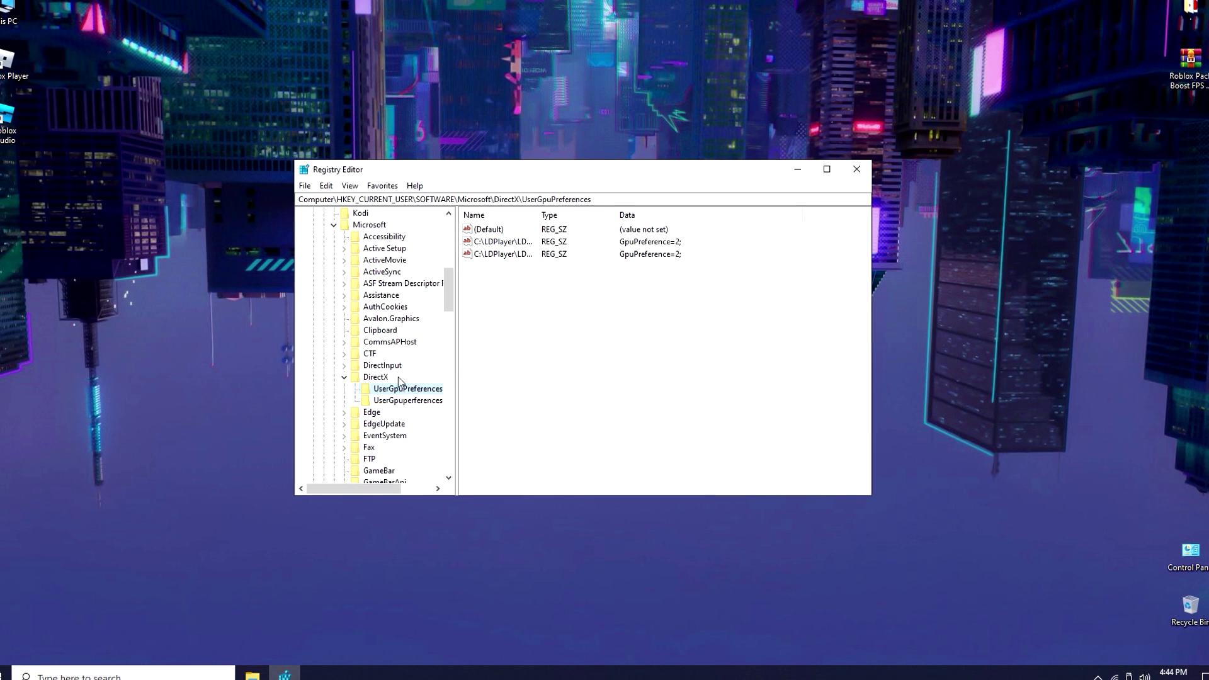
left_click(405, 400)
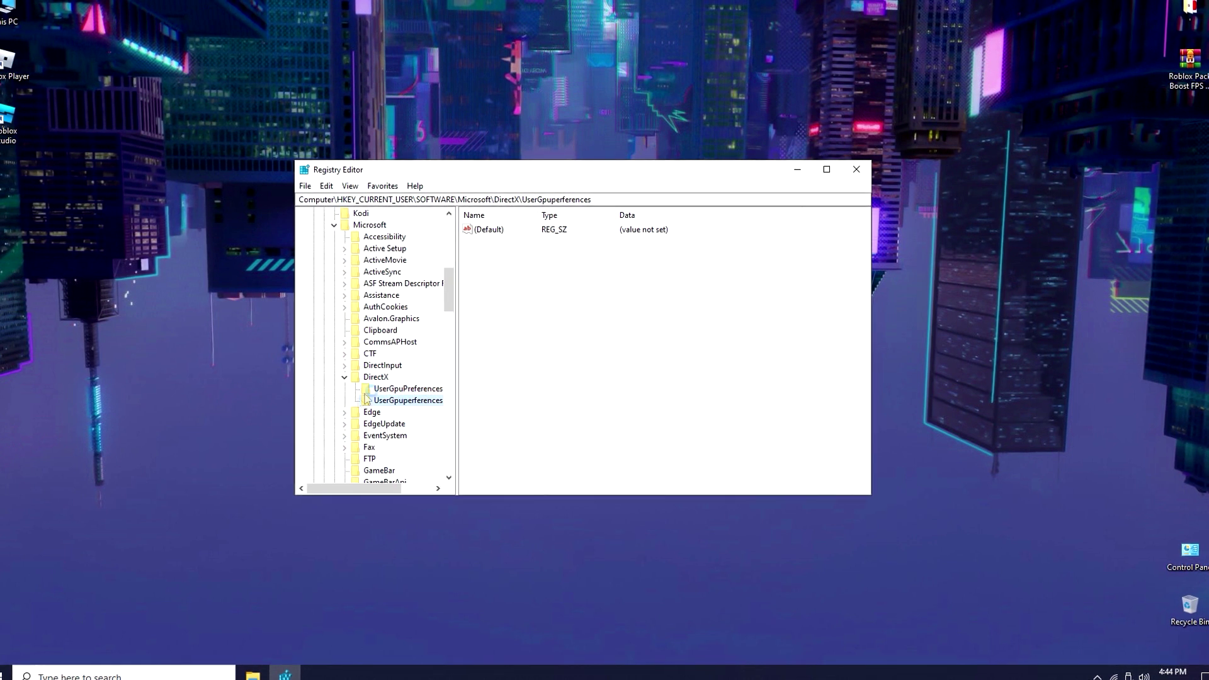
key("Delete")
left_click(661, 332)
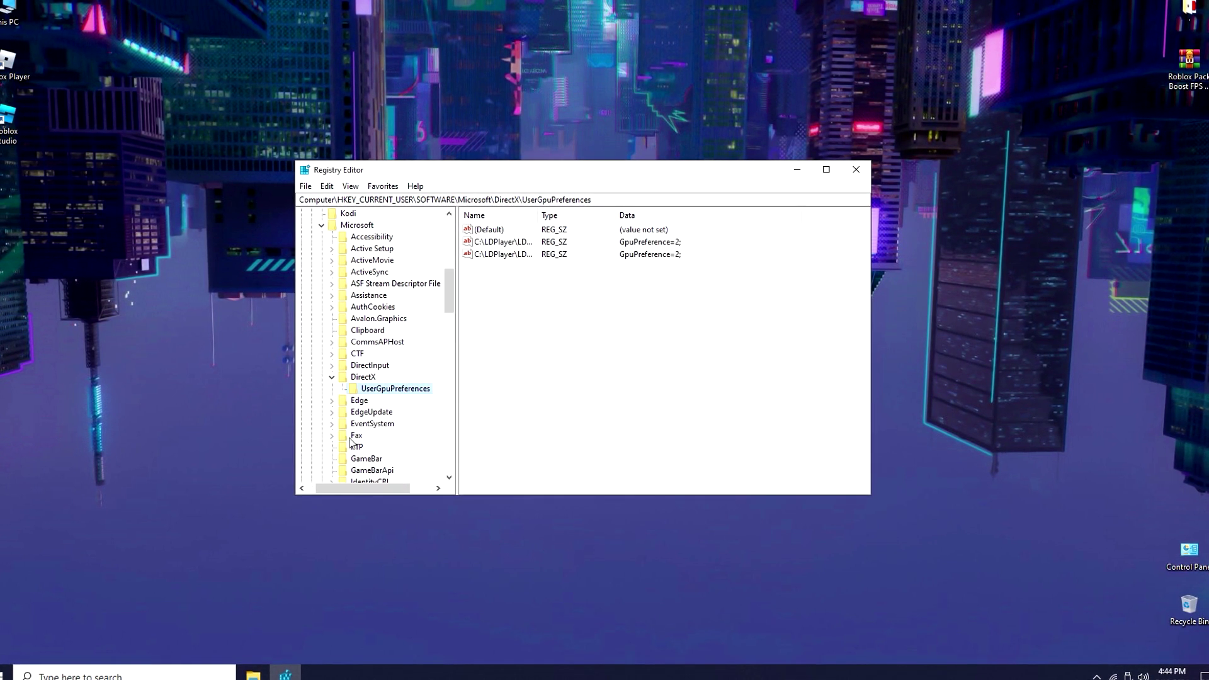
Add a new string value (New Value #1) under UserGpuPreferences
right_click(551, 283)
mouse_move(583, 290)
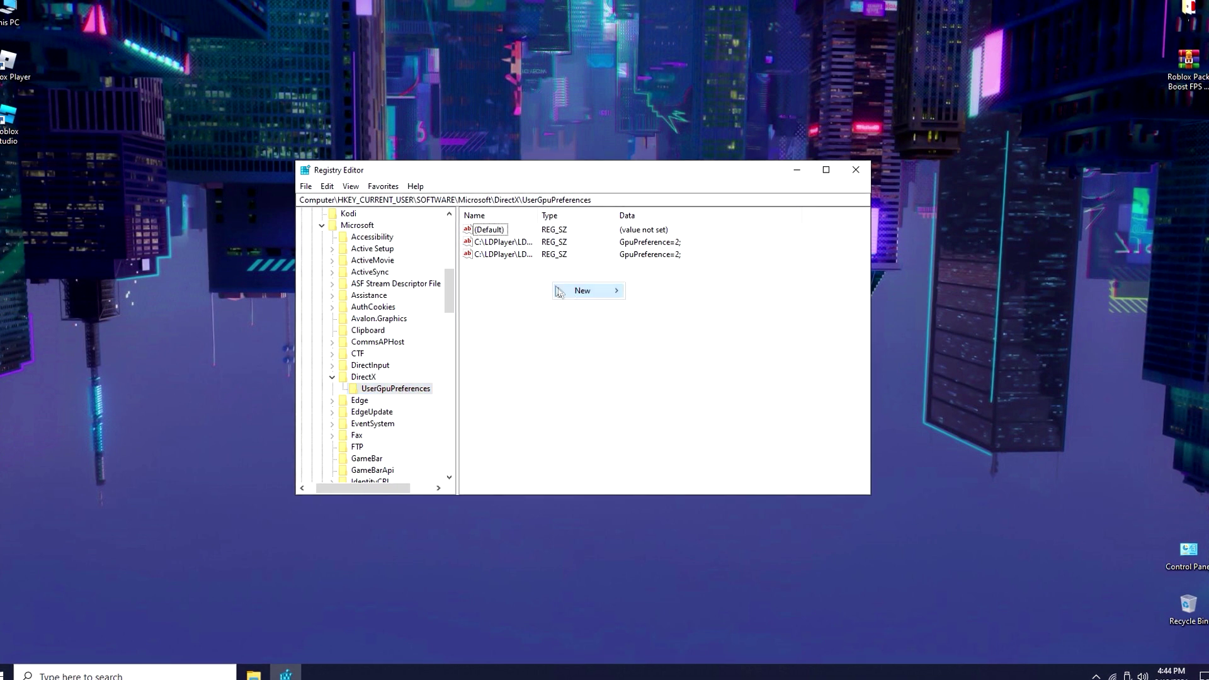
left_click(654, 310)
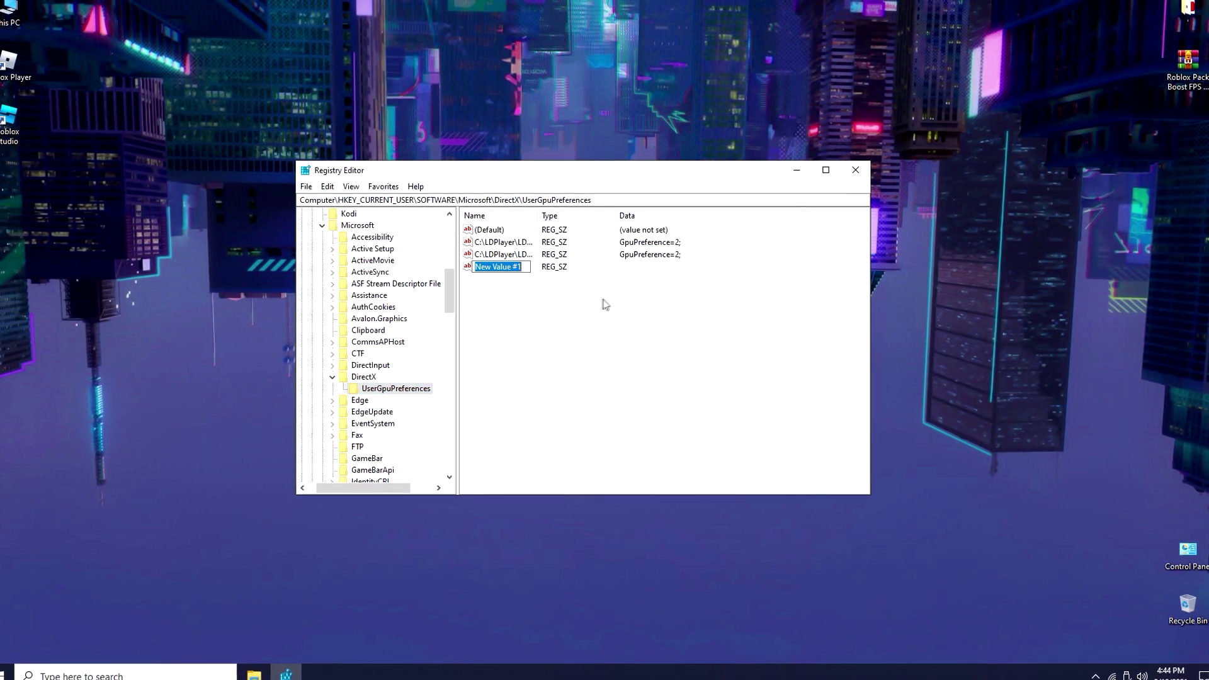
right_click(502, 272)
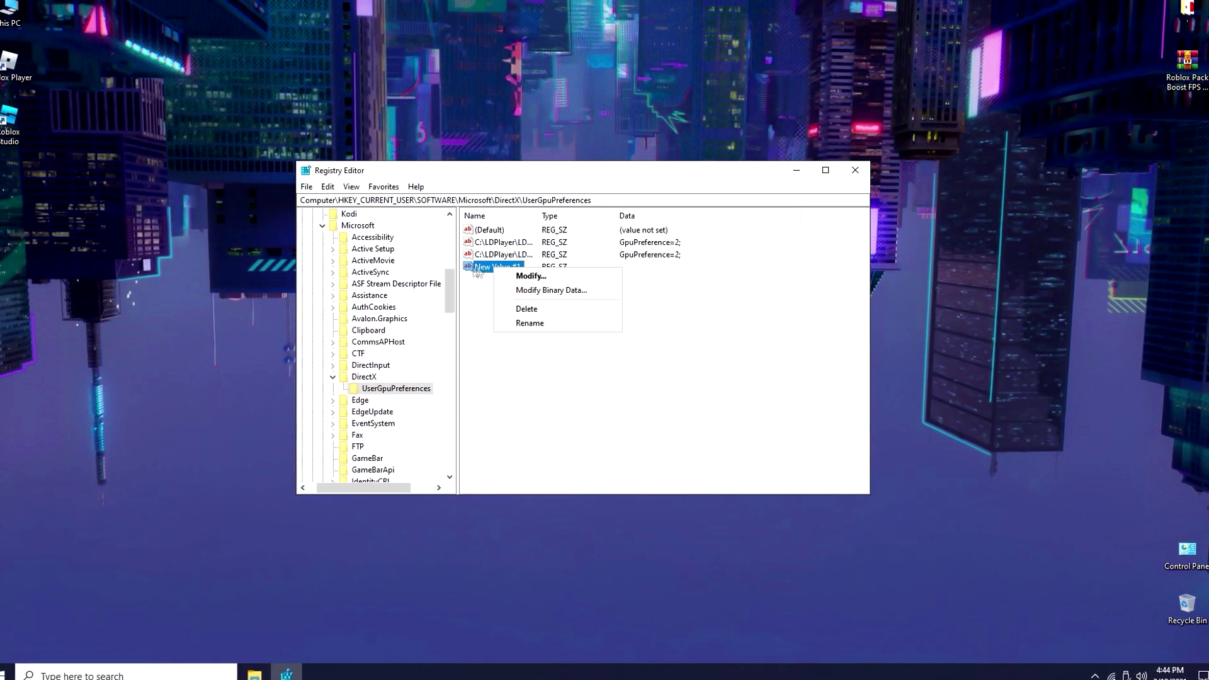
left_click(473, 272)
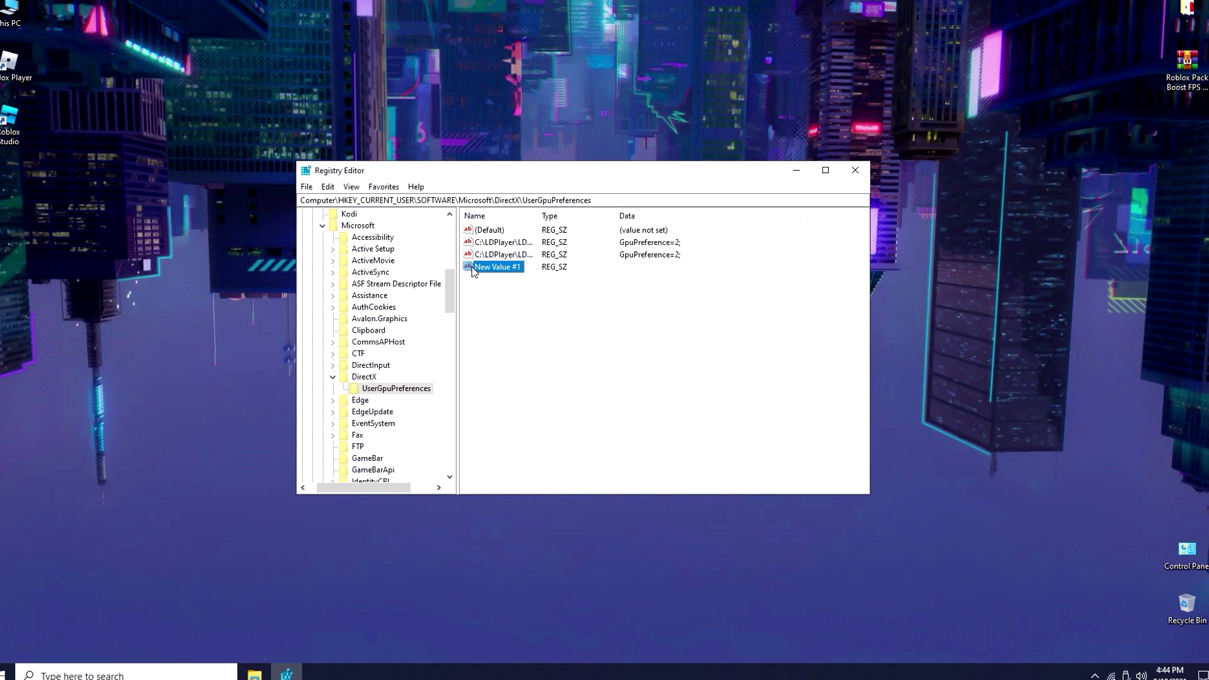
Copy the Roblox Player folder path from File Explorer and paste it as the new value's name
right_click(15, 77)
left_click(56, 100)
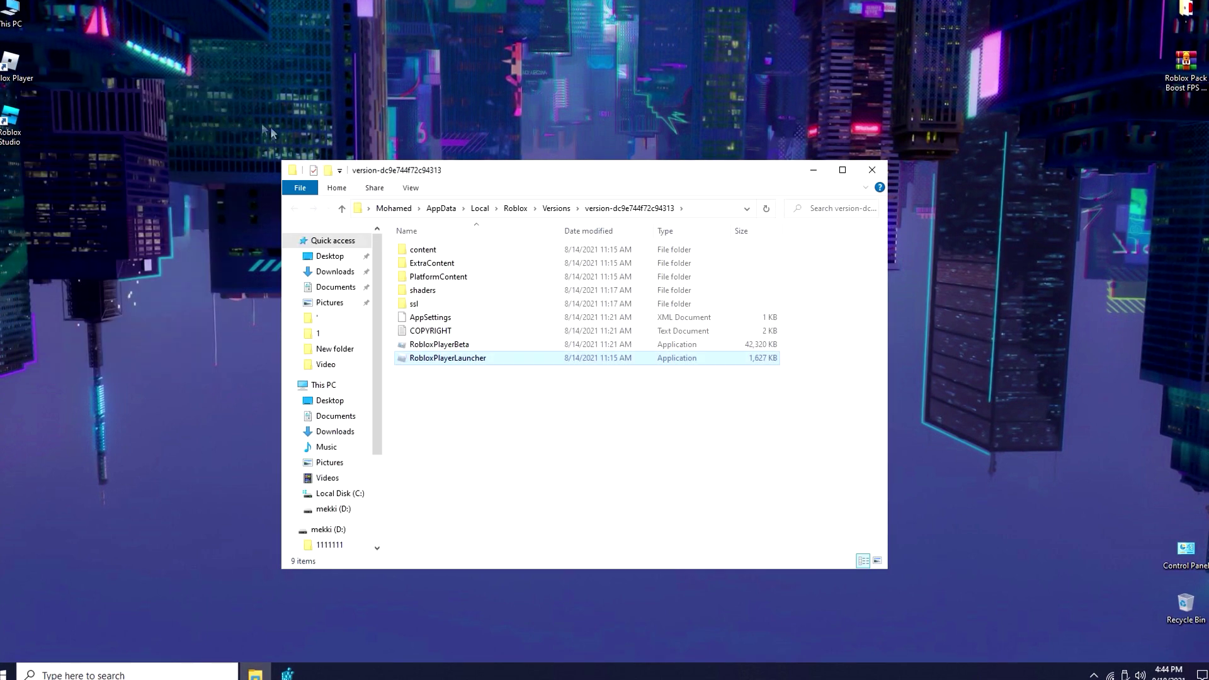
left_click(698, 213)
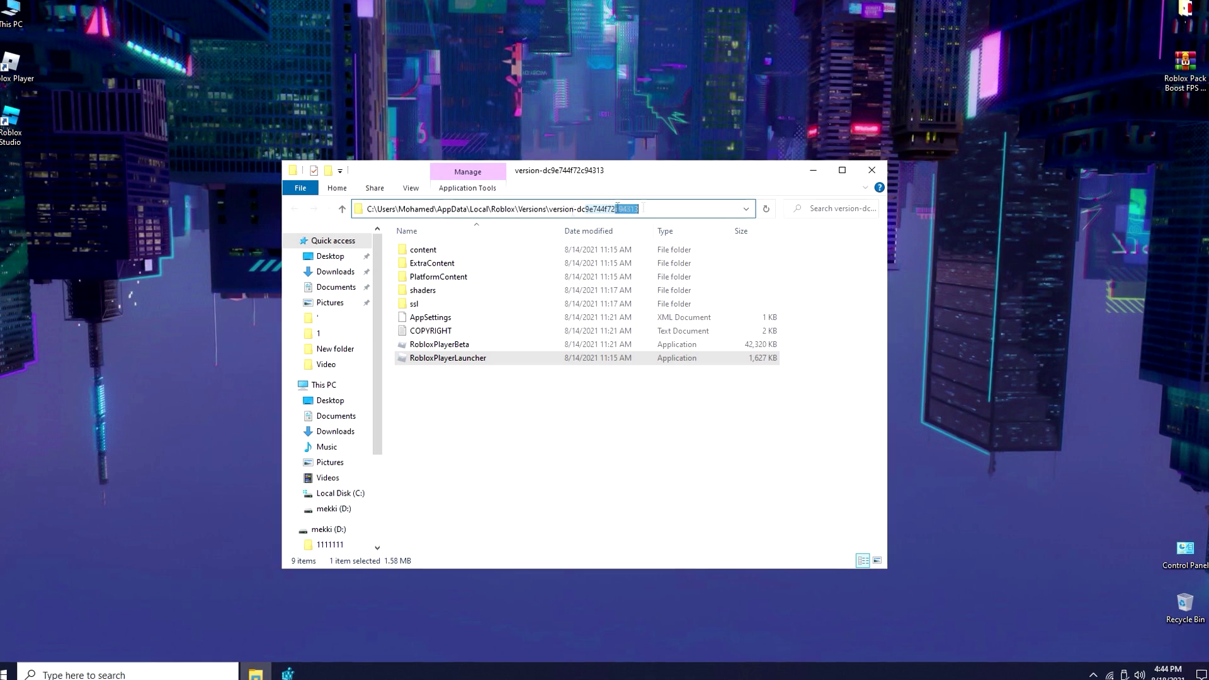
left_click_drag(690, 208, 329, 209)
key("ctrl+c")
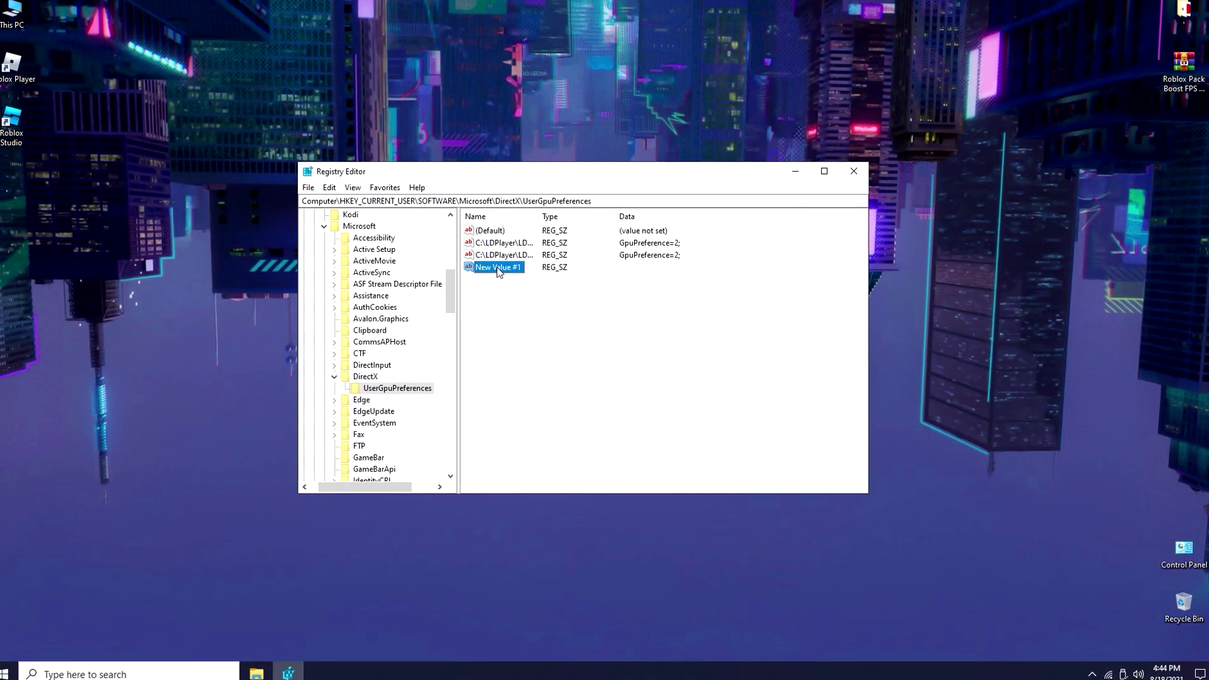
right_click(499, 270)
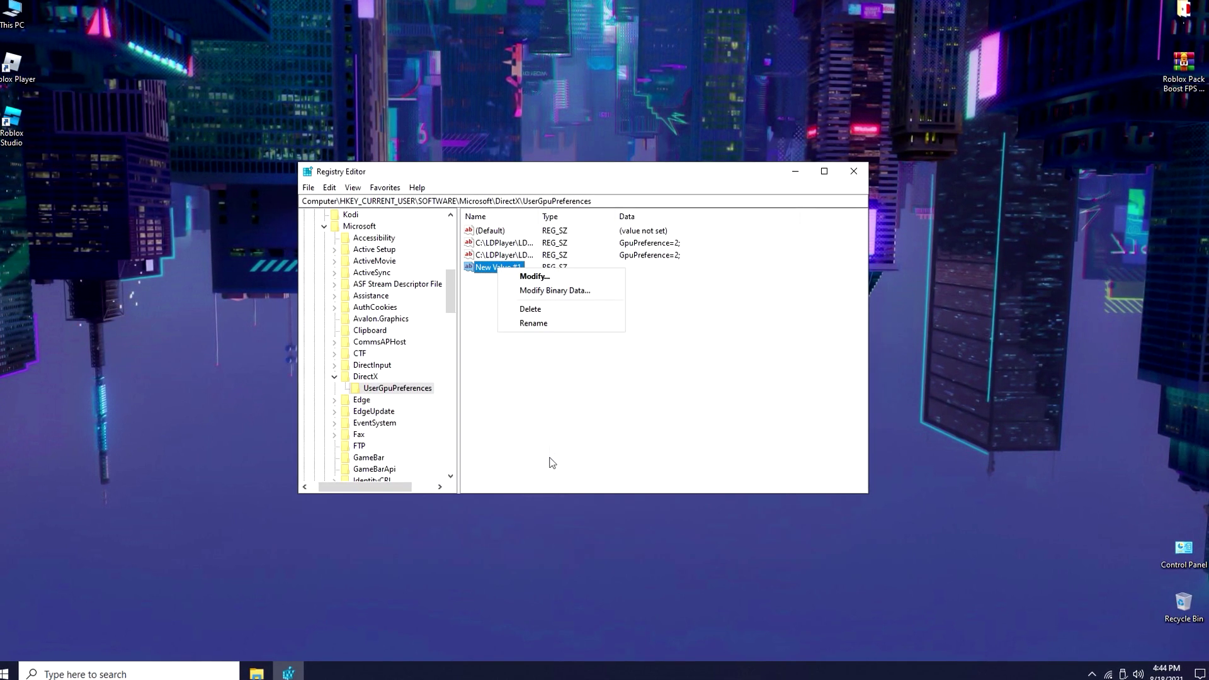
left_click(537, 323)
key("ctrl+v")
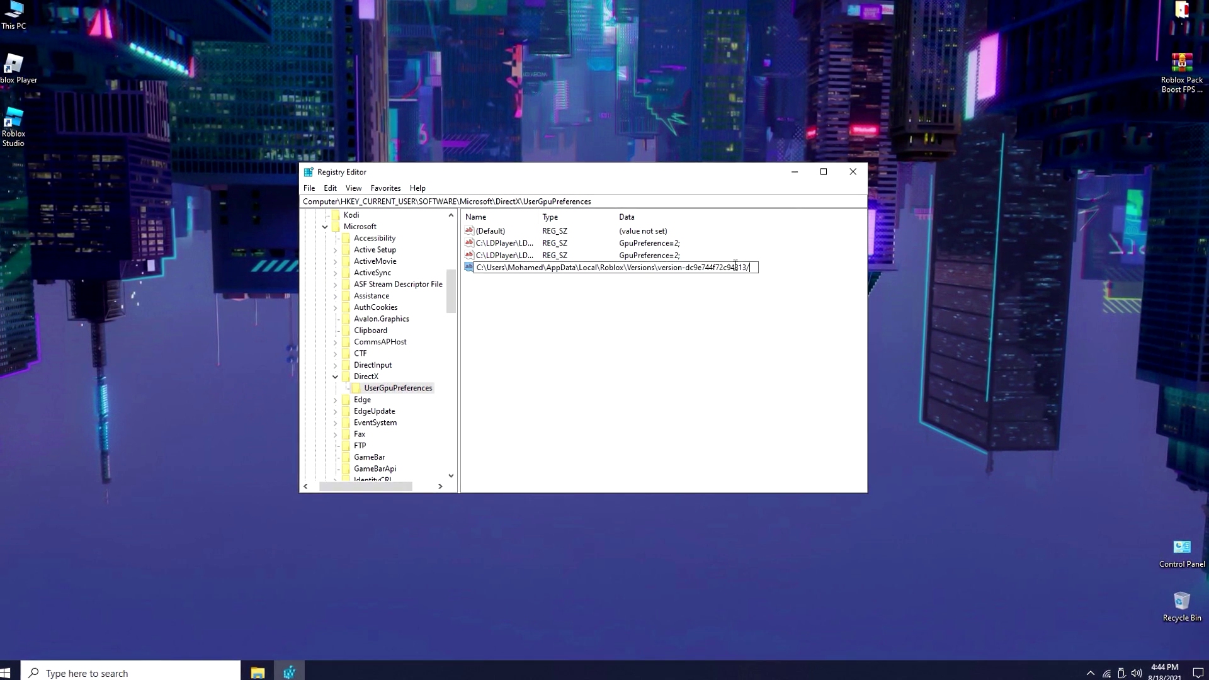
Complete the value name with the Roblox Player exe path and commit it
right_click(19, 83)
key("Escape")
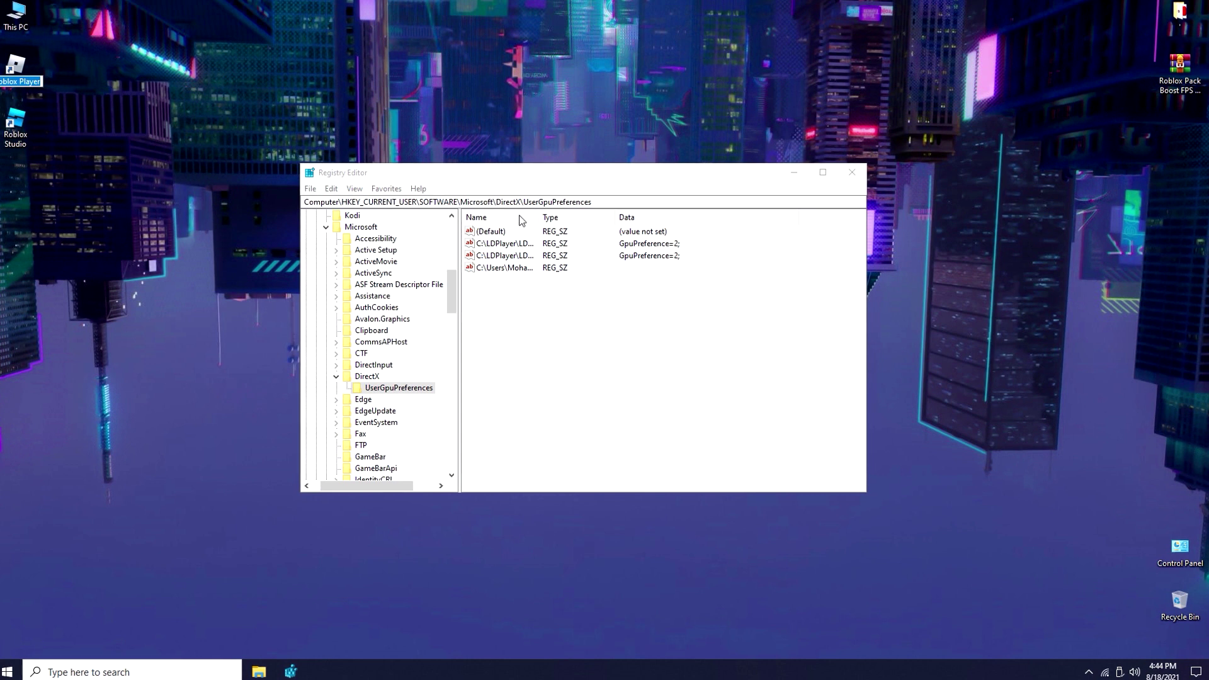
right_click(514, 266)
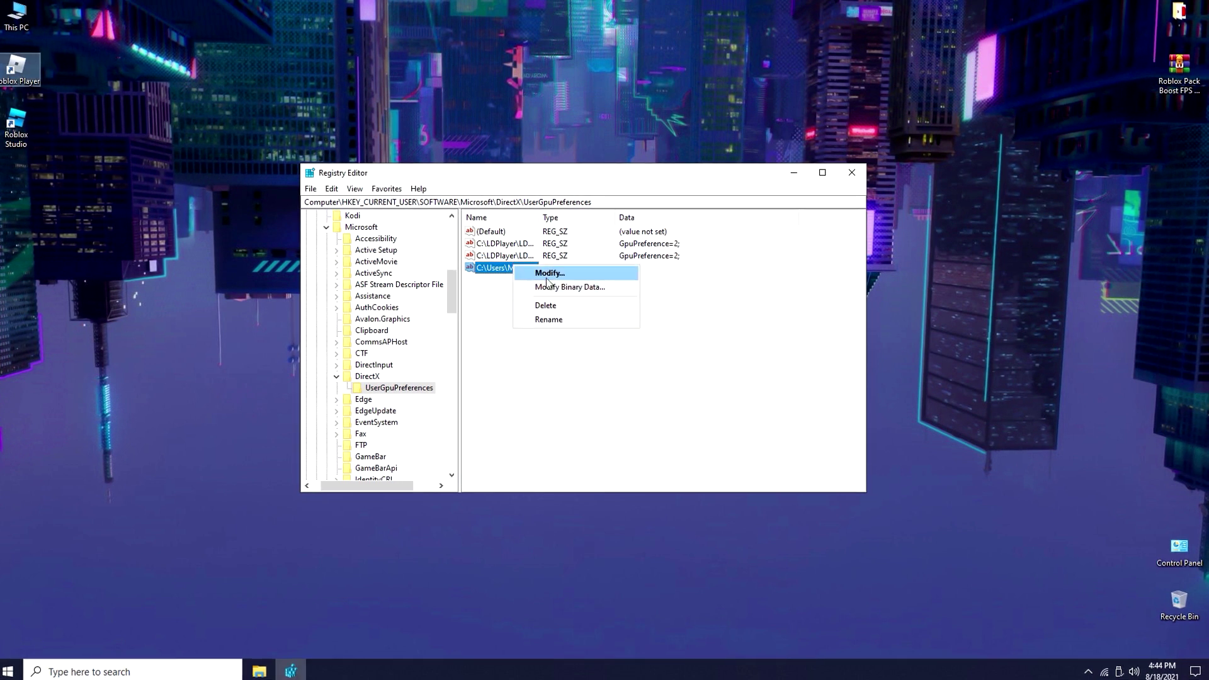
left_click(550, 319)
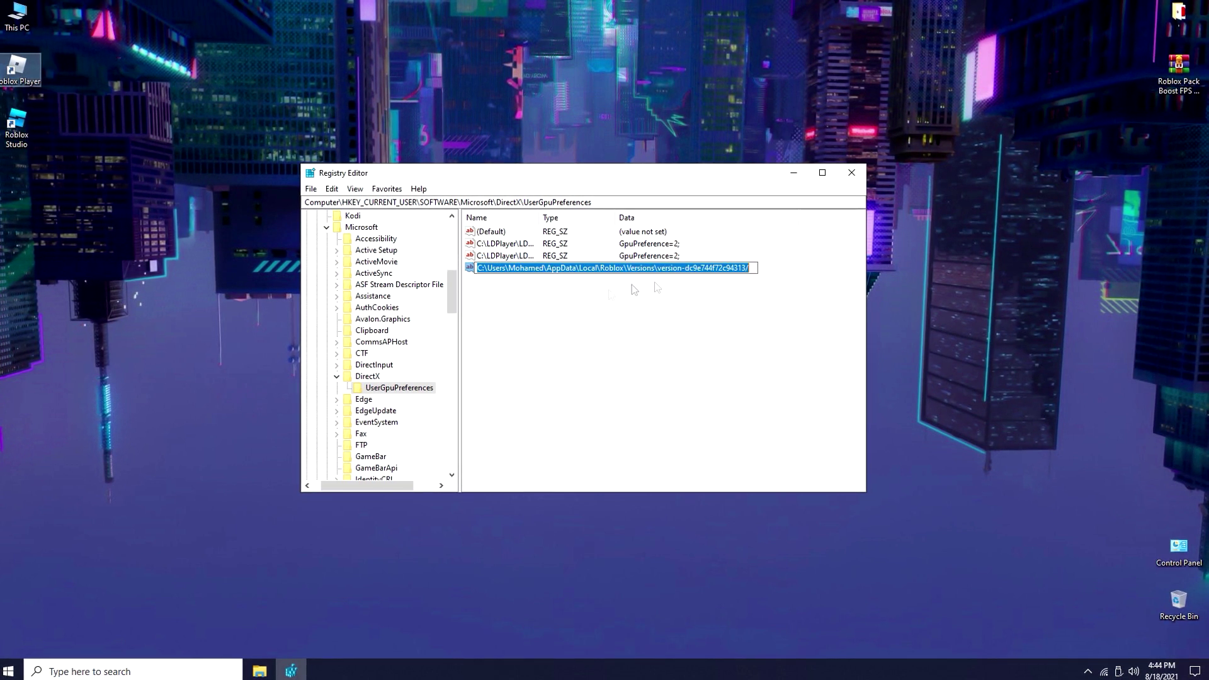
left_click(752, 270)
type("Roblox Player.exe")
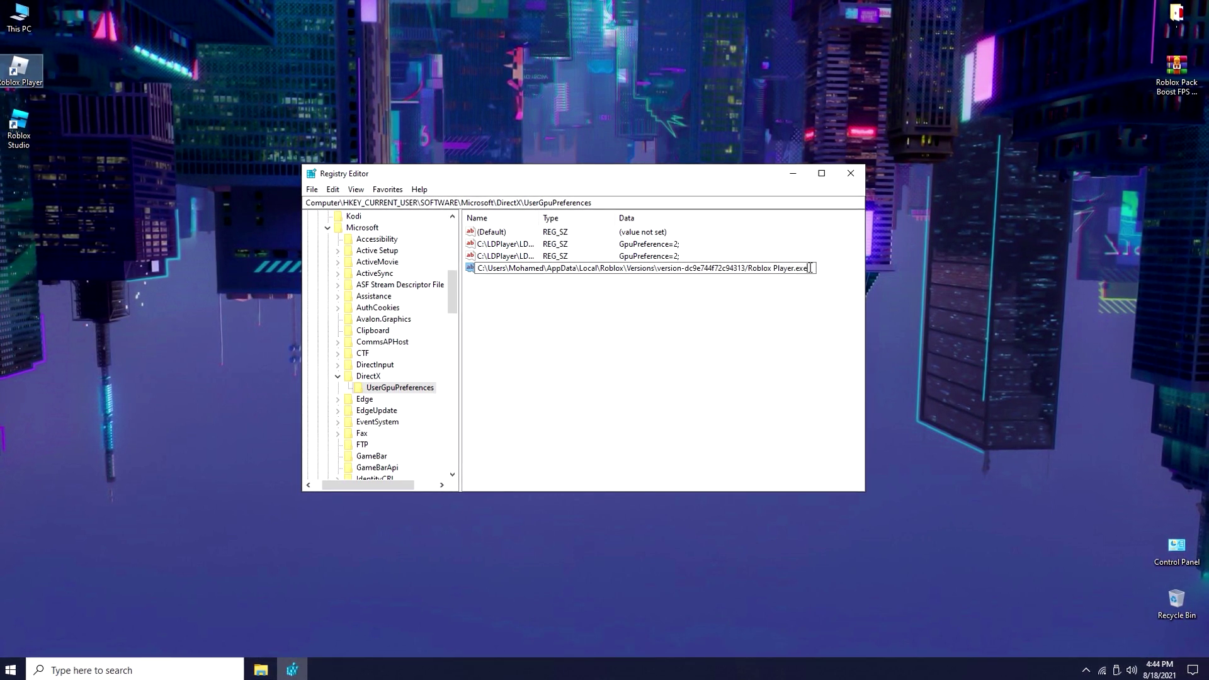
left_click_drag(811, 269, 476, 268)
key("Return")
Give the Roblox Player path value the data GpuPerferences=;2 and confirm it
double_click(508, 269)
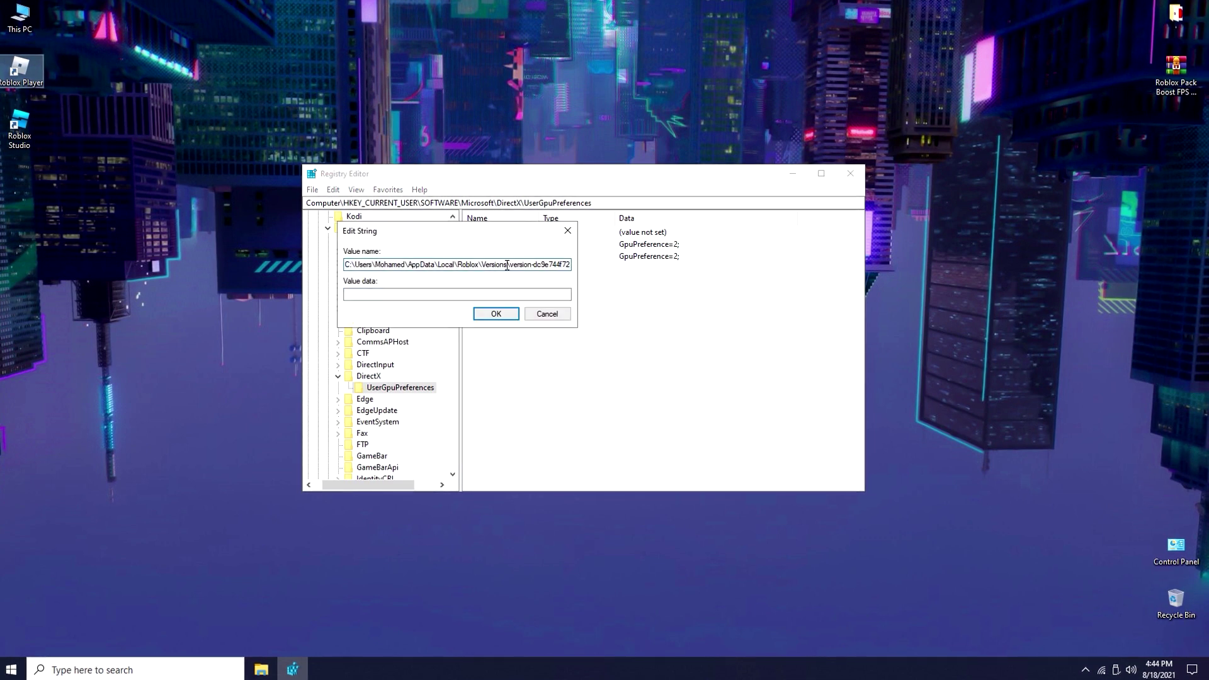
left_click(391, 293)
type("GpuP")
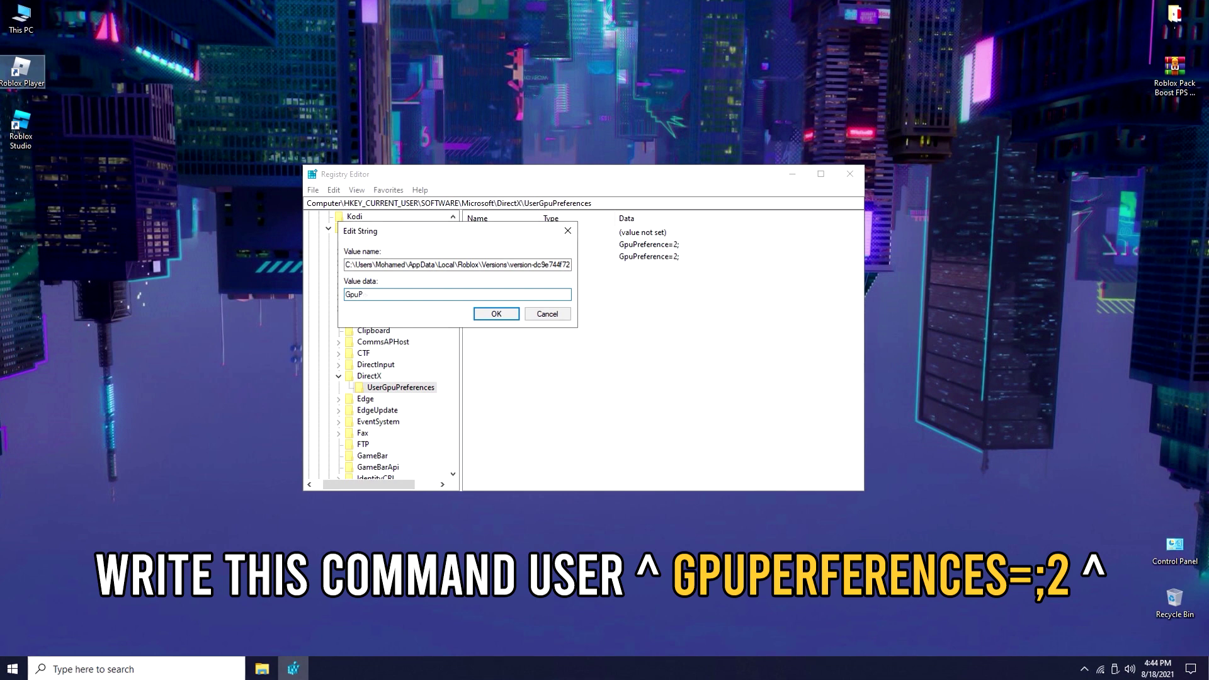
type("erferences=")
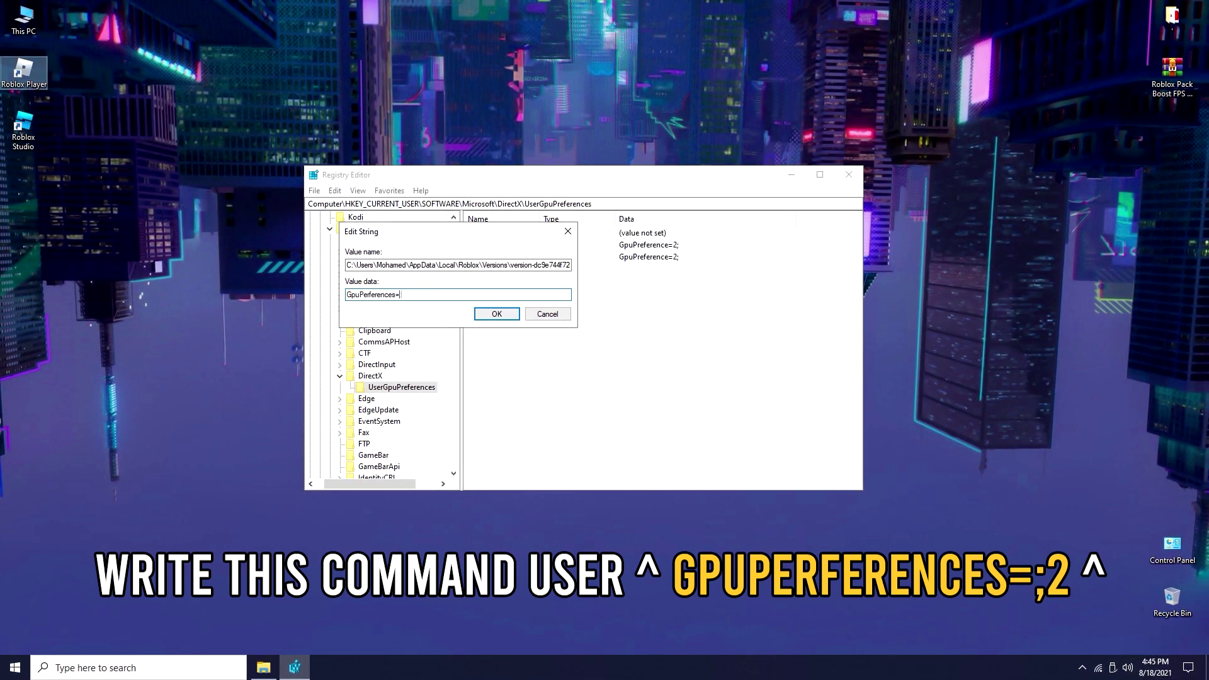
type(";3")
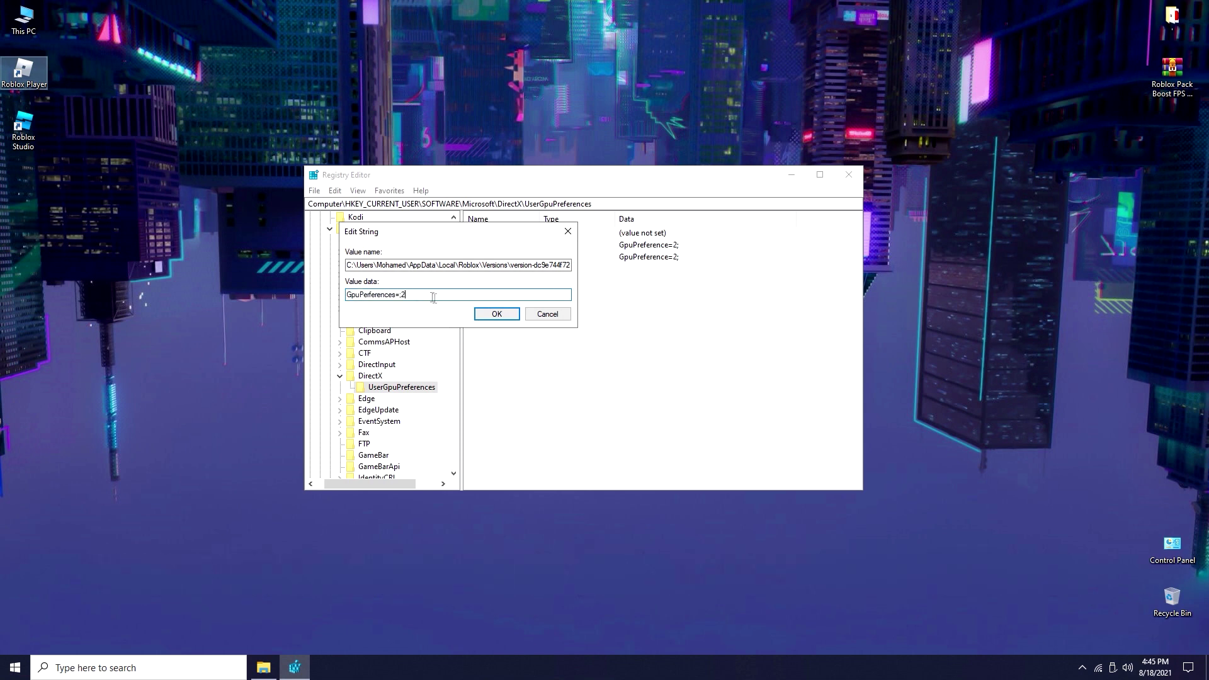
double_click(436, 298)
left_click(489, 309)
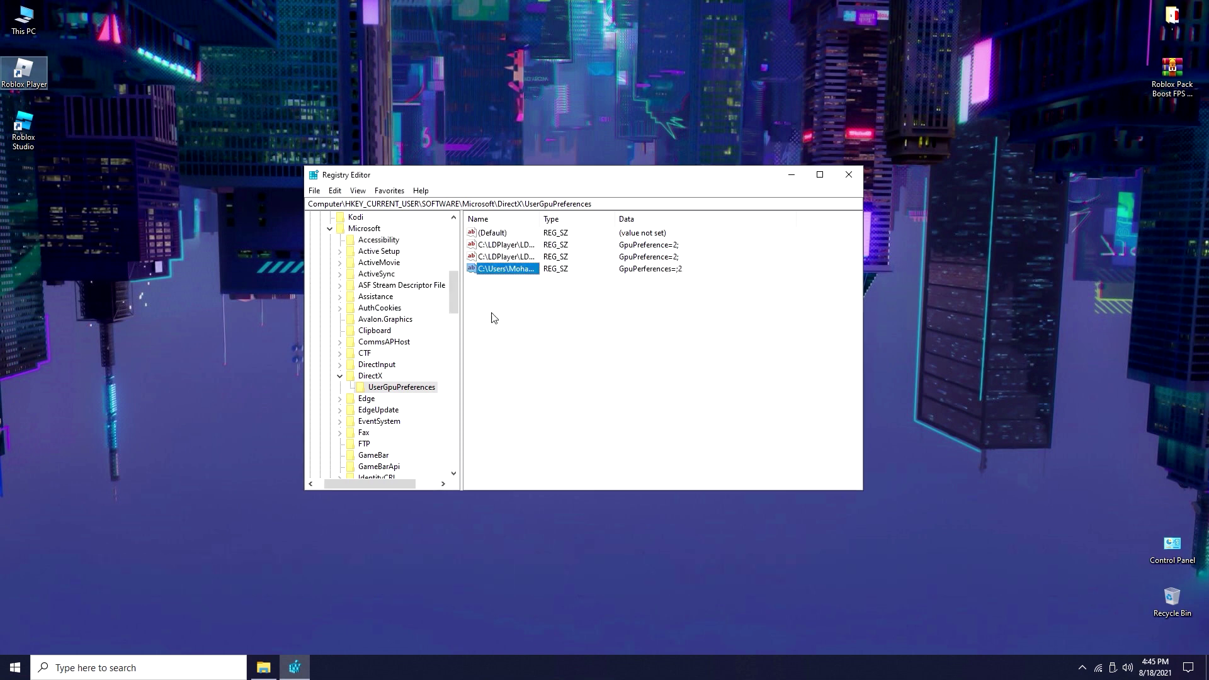
right_click(504, 274)
left_click(482, 271)
key("Return")
Close Registry Editor and refresh the desktop
left_click(848, 175)
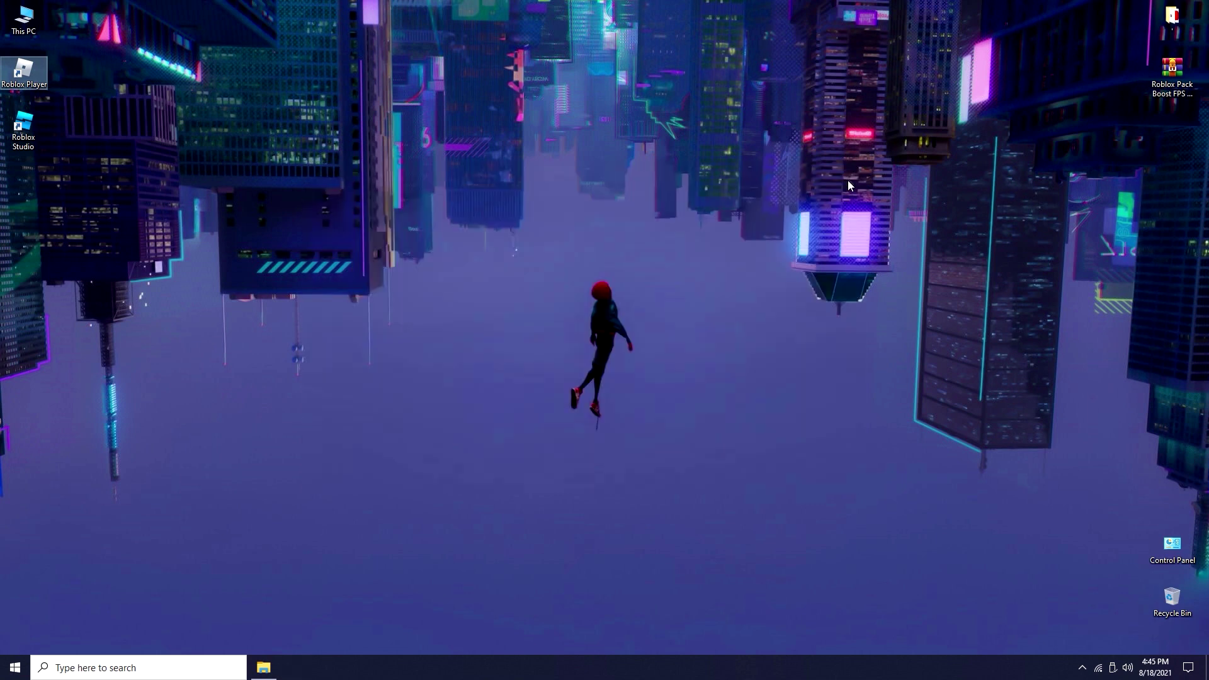
right_click(440, 227)
left_click(443, 262)
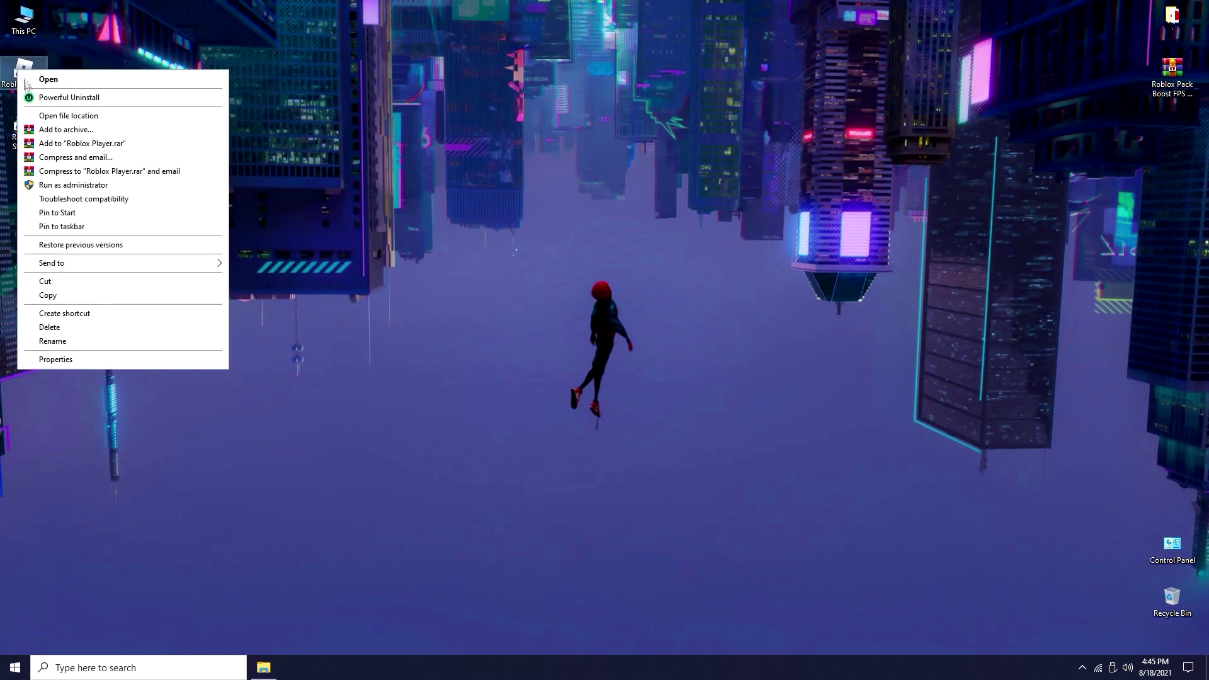
In Roblox Player's Compatibility properties, disable fullscreen optimizations, run as administrator and override high DPI scaling by Application
left_click(44, 360)
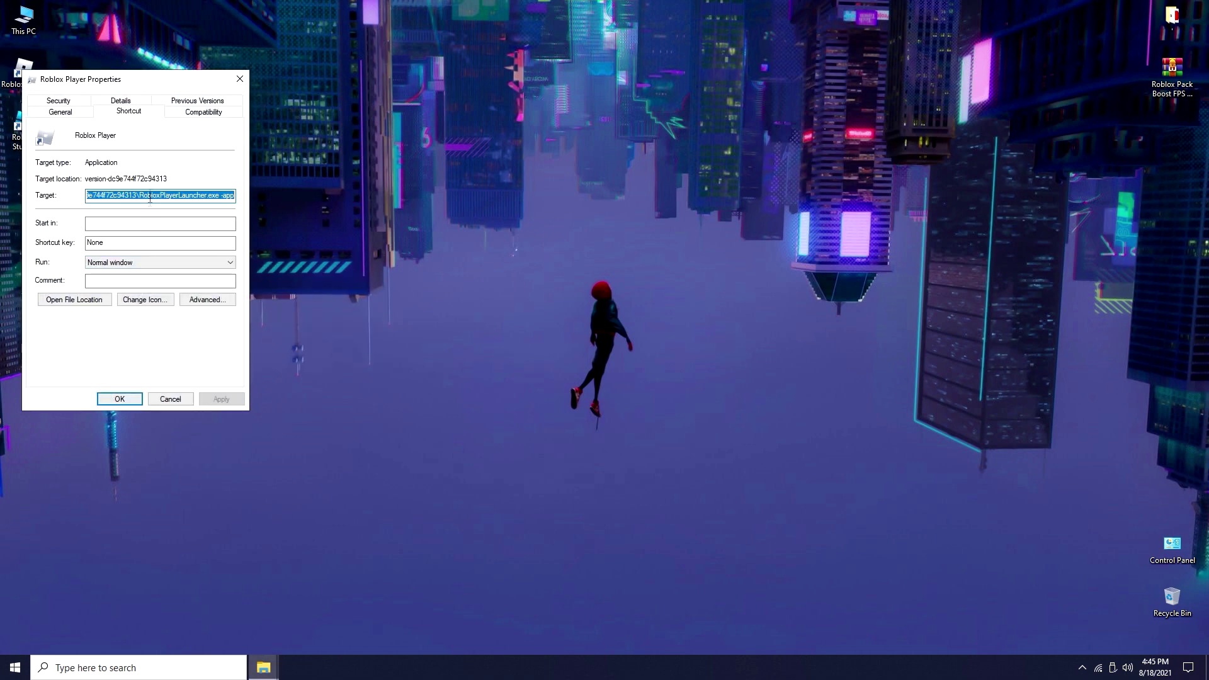
left_click(202, 114)
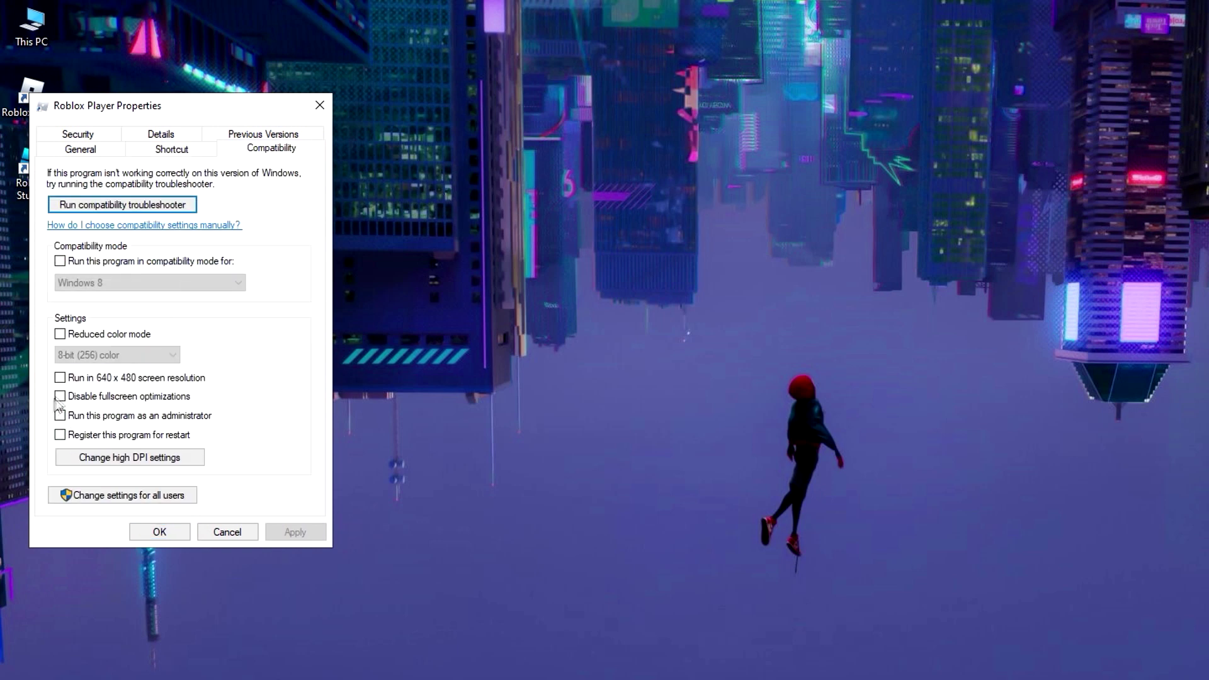
left_click(78, 397)
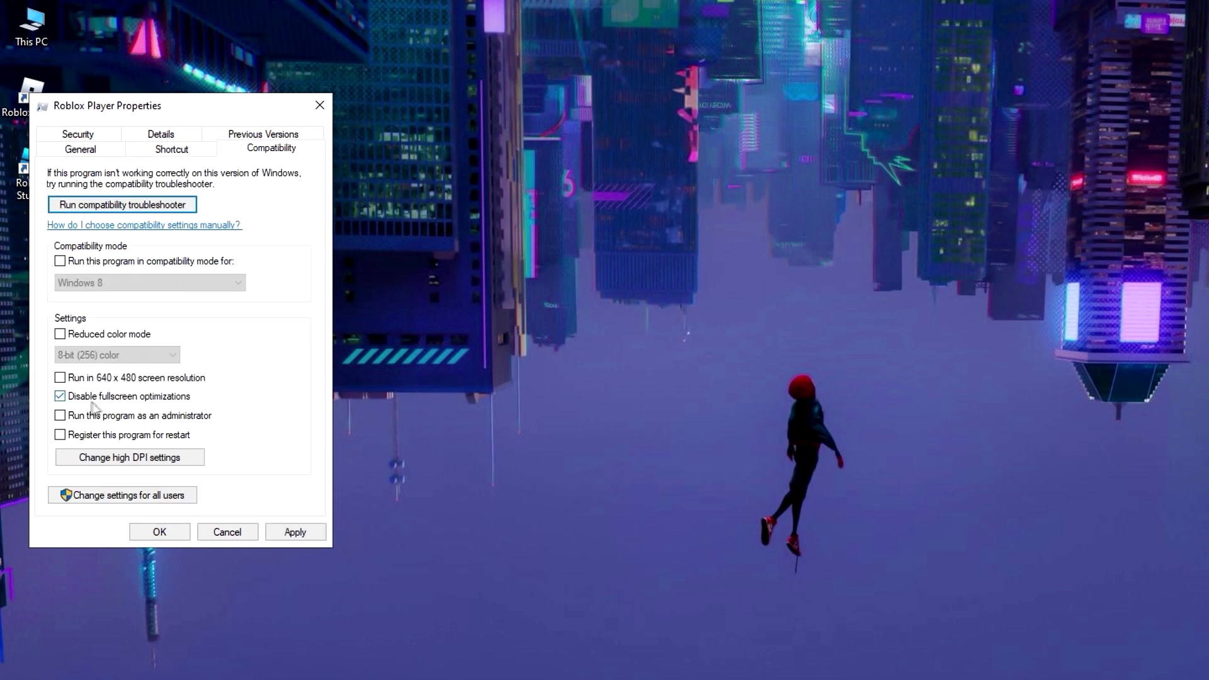
left_click(103, 420)
left_click(129, 460)
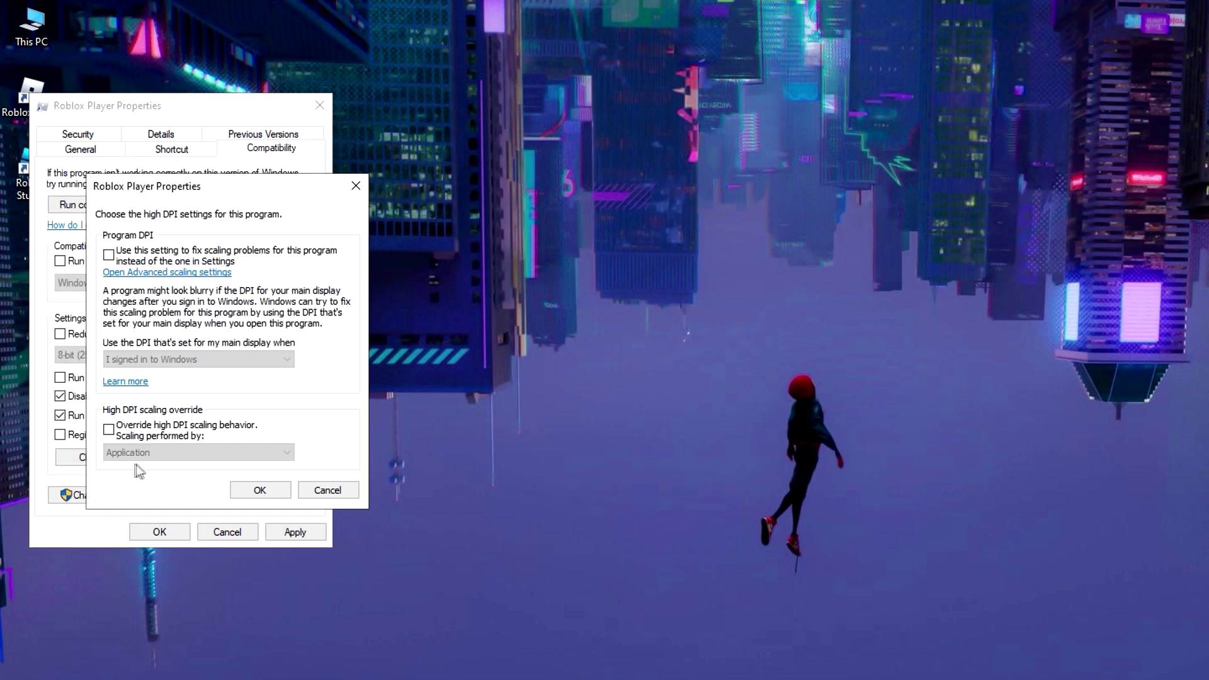
left_click(126, 430)
left_click(180, 455)
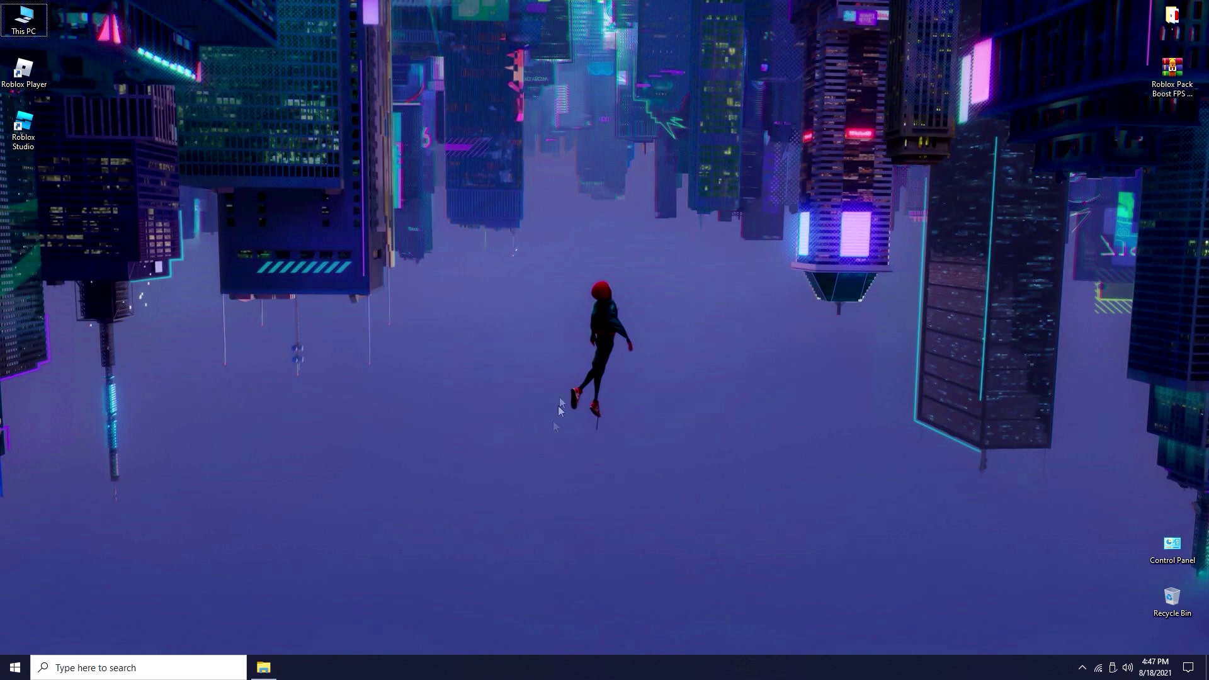
In Graphics settings, add the Roblox Player shortcut and save it as High performance
left_click(162, 668)
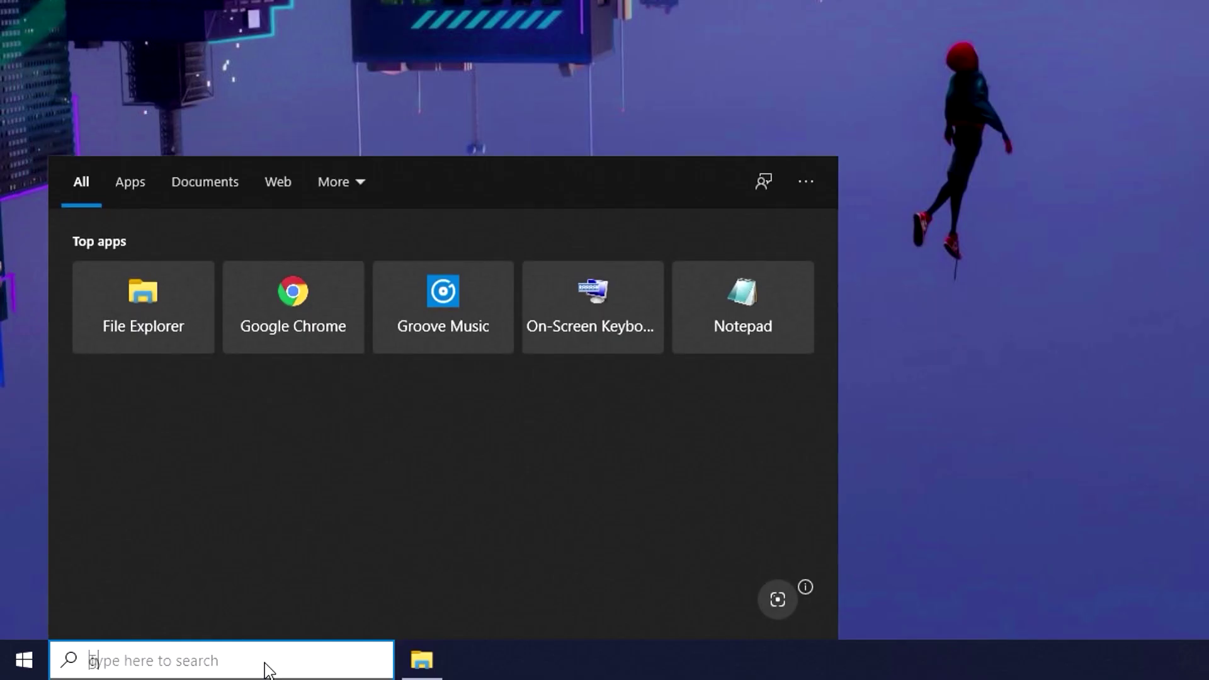
type("graphics settings")
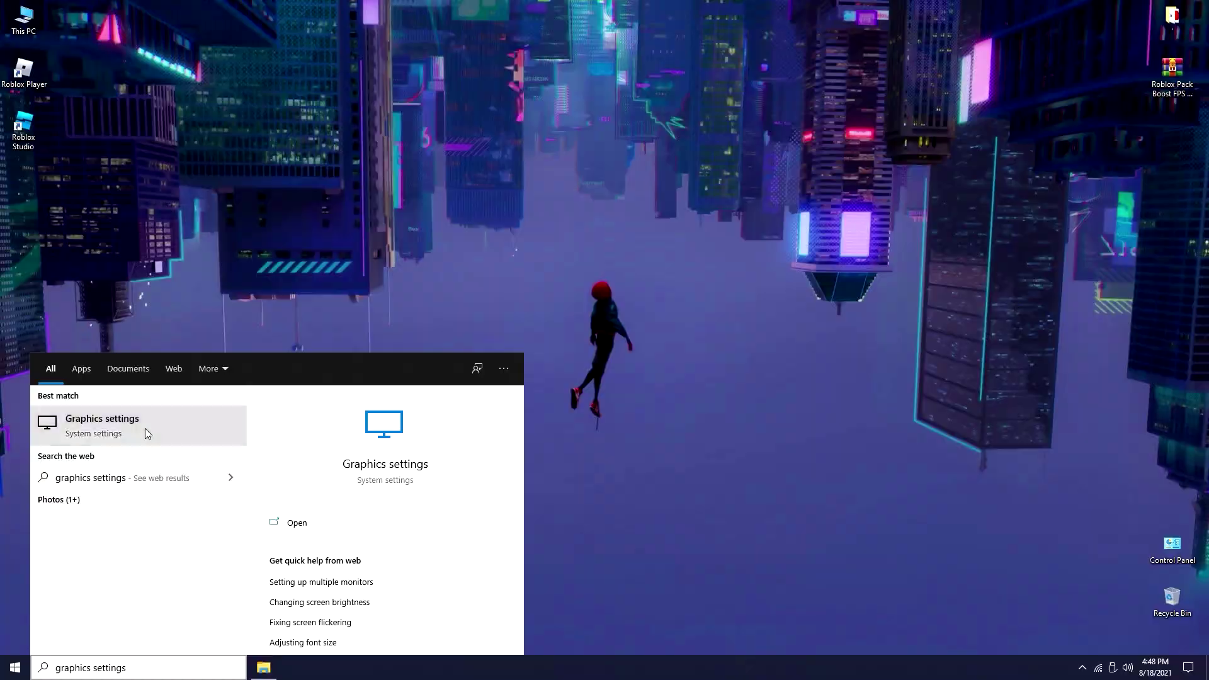
left_click(144, 430)
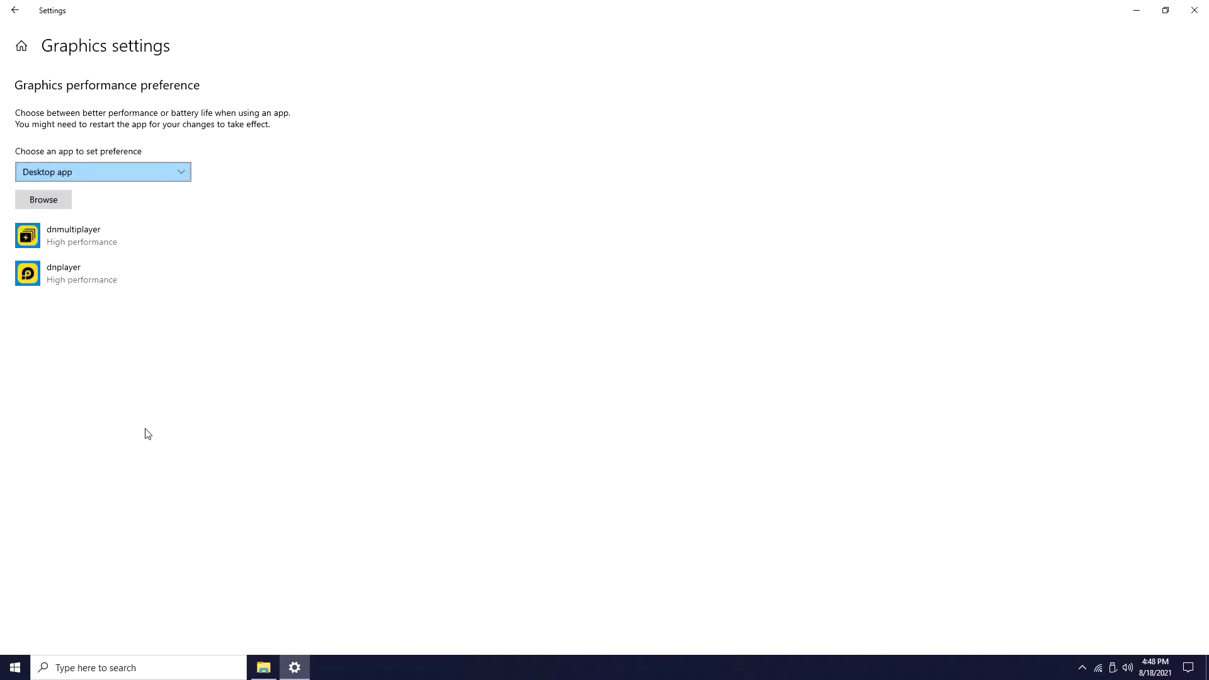
left_click(40, 198)
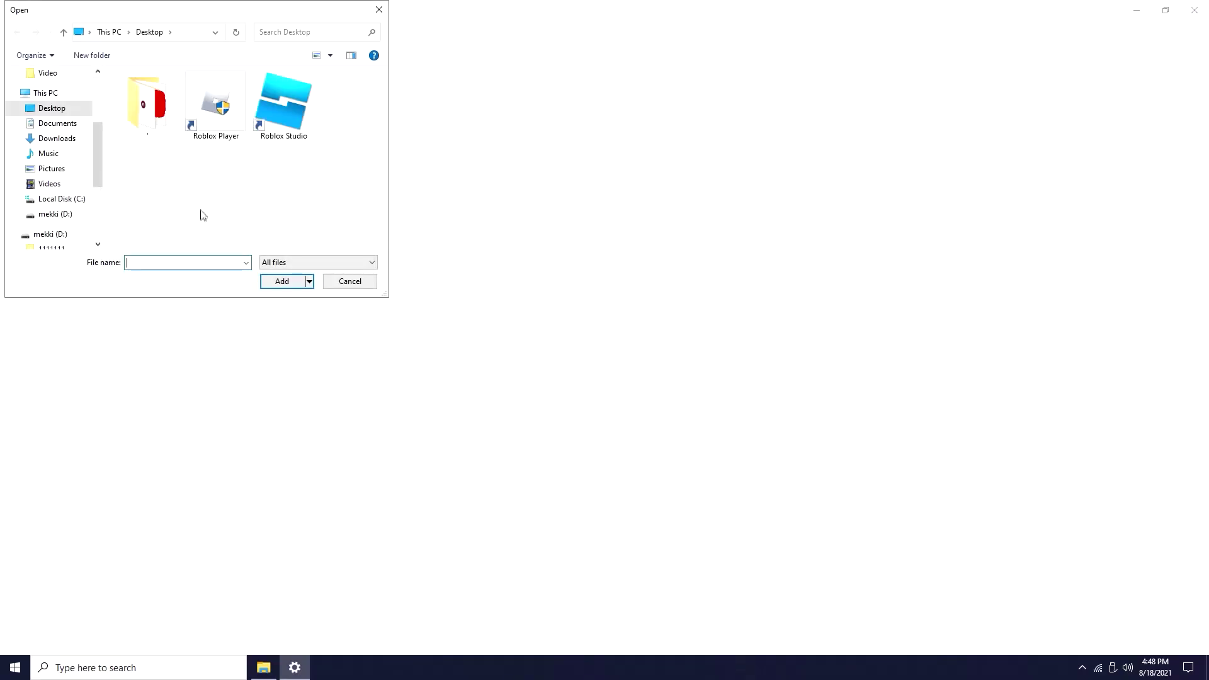
left_click(204, 123)
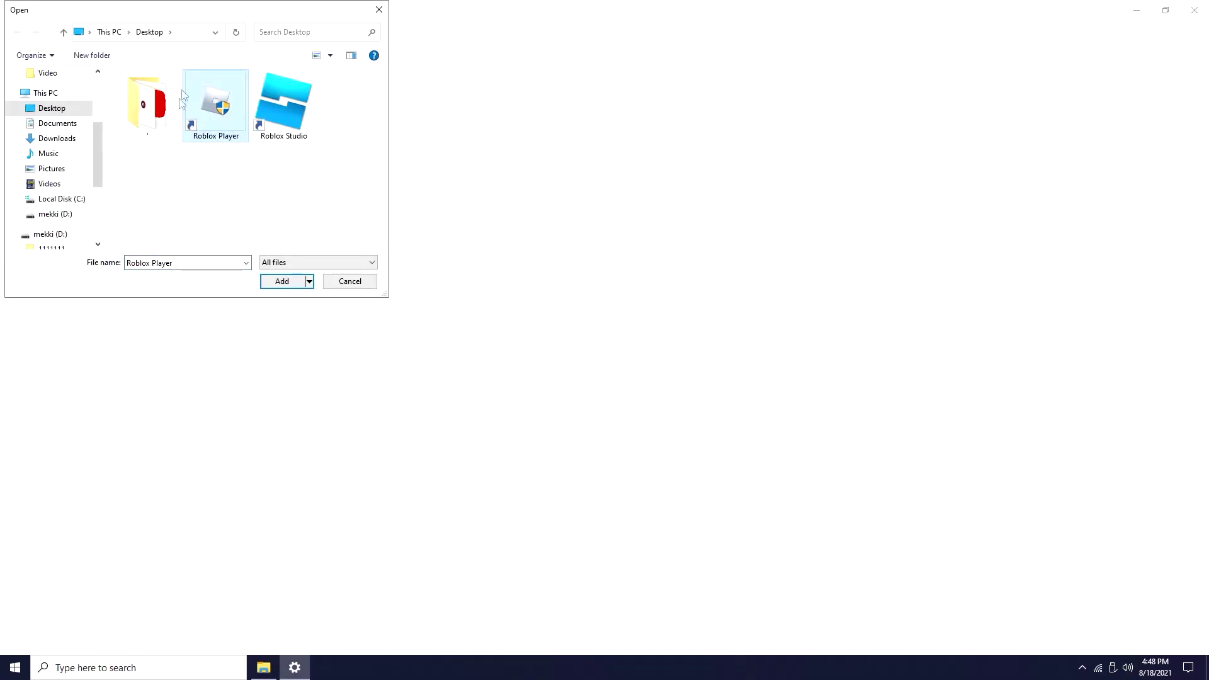
left_click(282, 282)
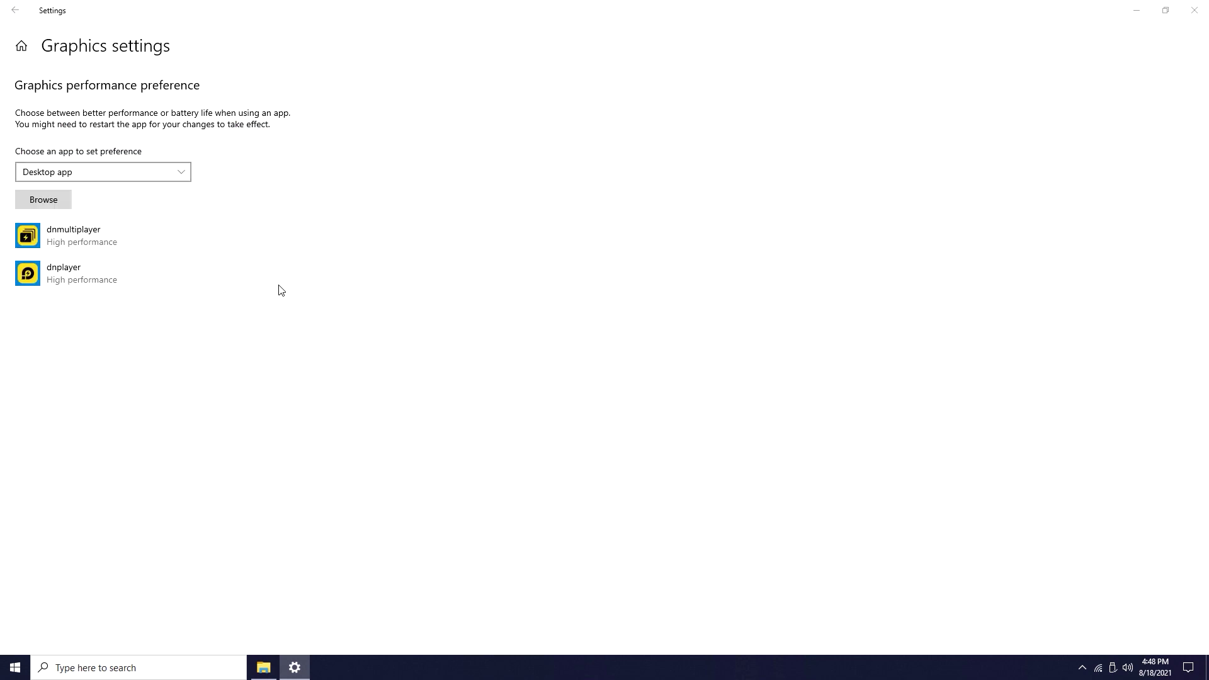
left_click(218, 300)
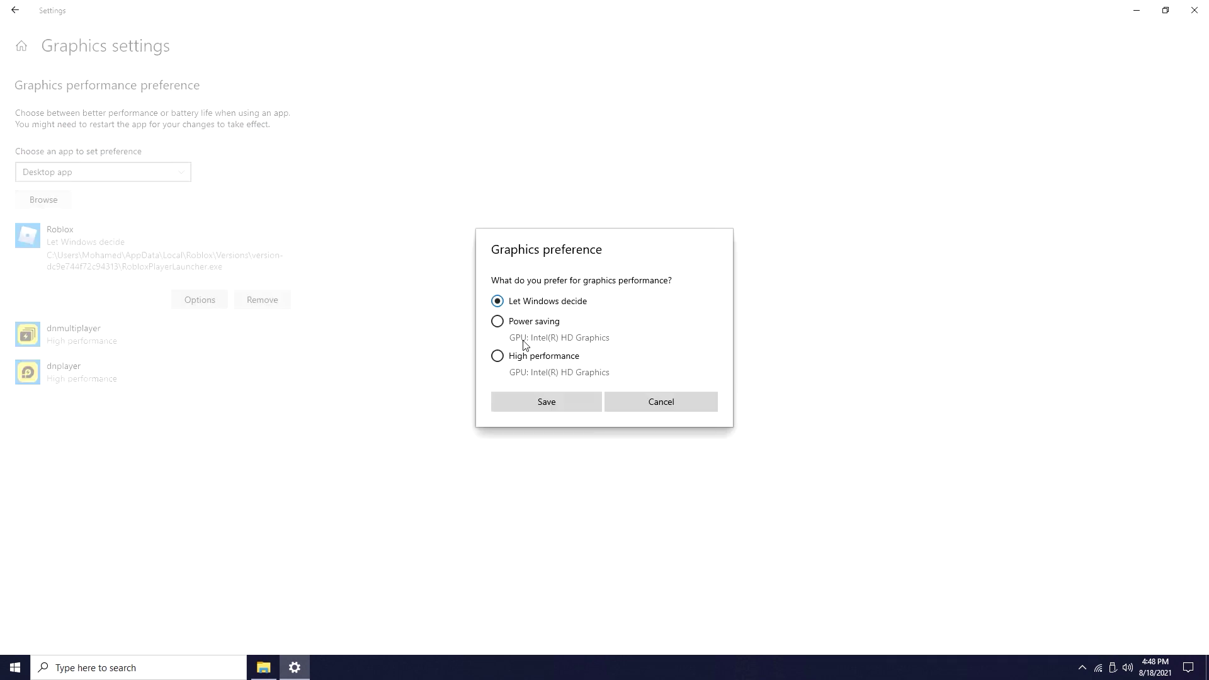
left_click(523, 356)
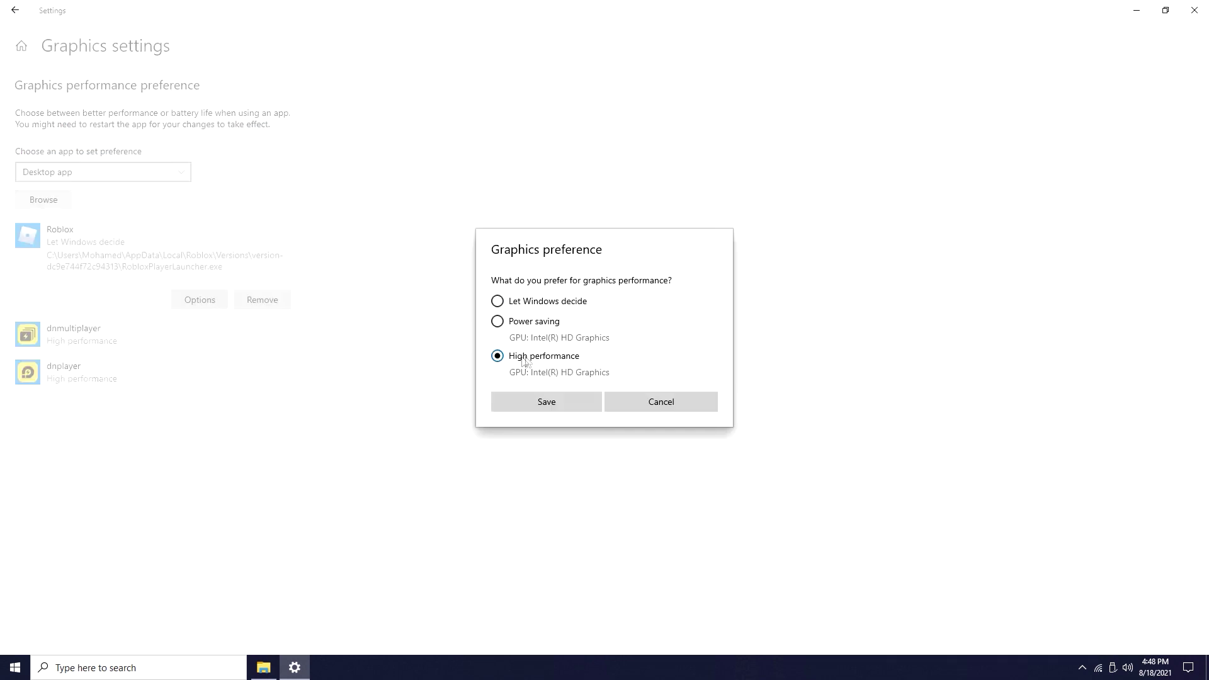
left_click(566, 397)
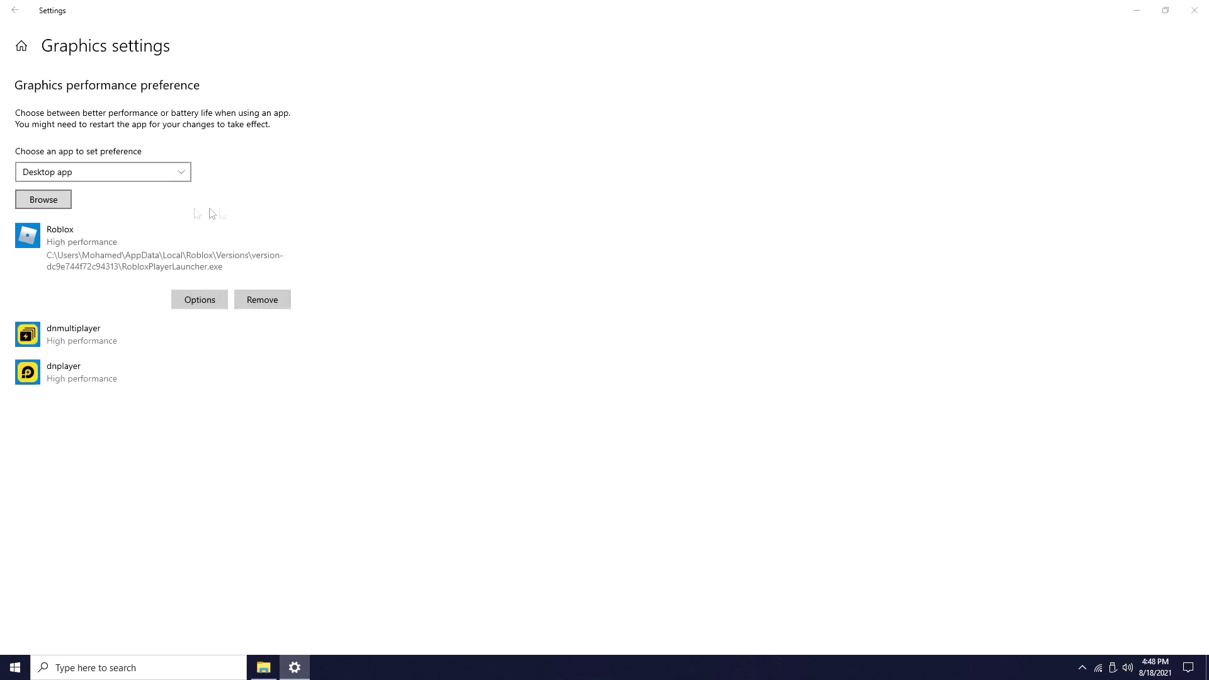
Add Roblox Studio as High performance too, then close Settings
double_click(286, 129)
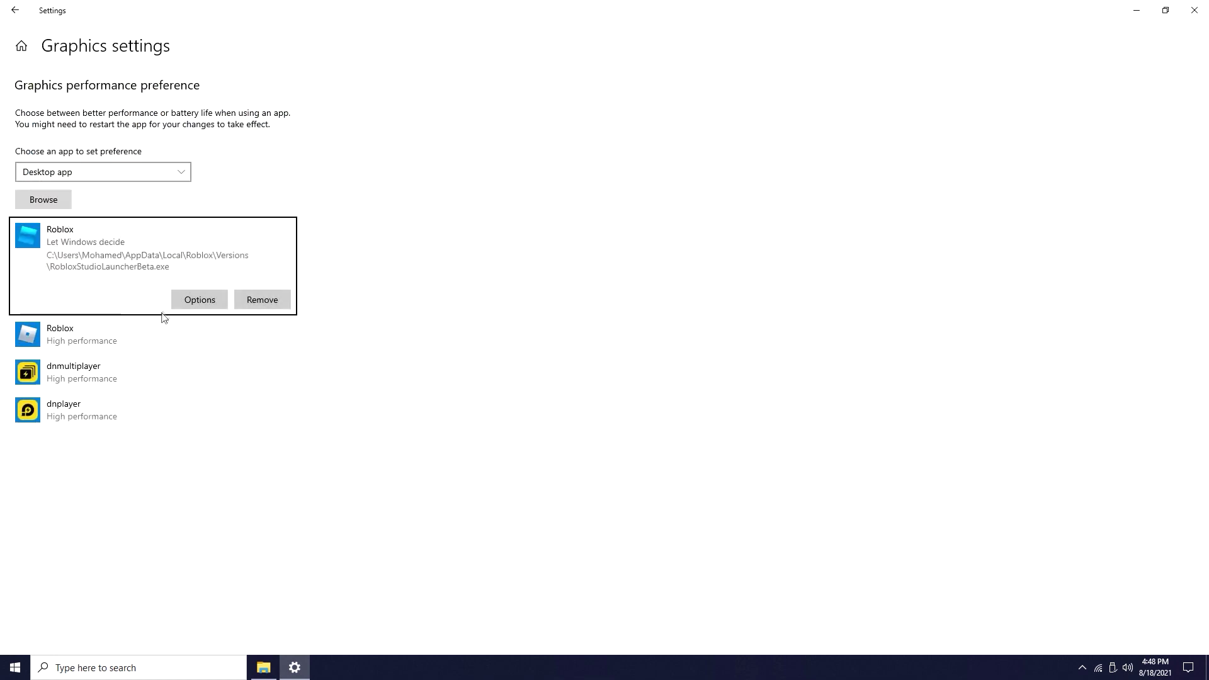
left_click(198, 303)
left_click(534, 357)
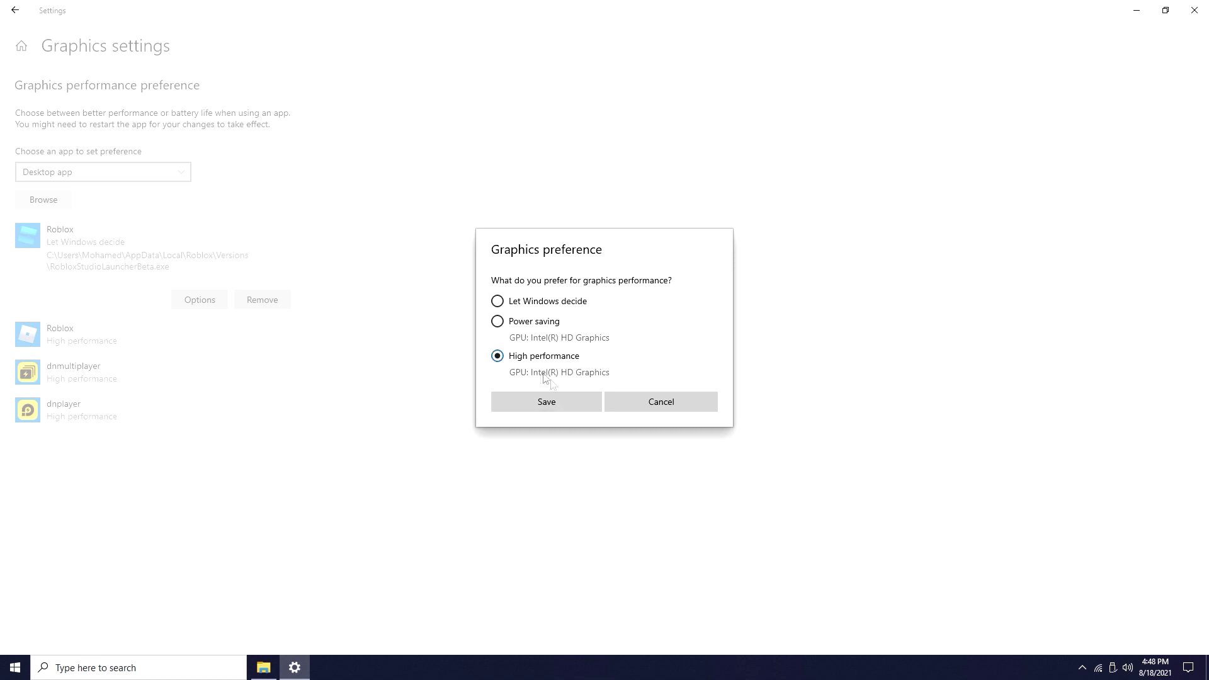
left_click(546, 402)
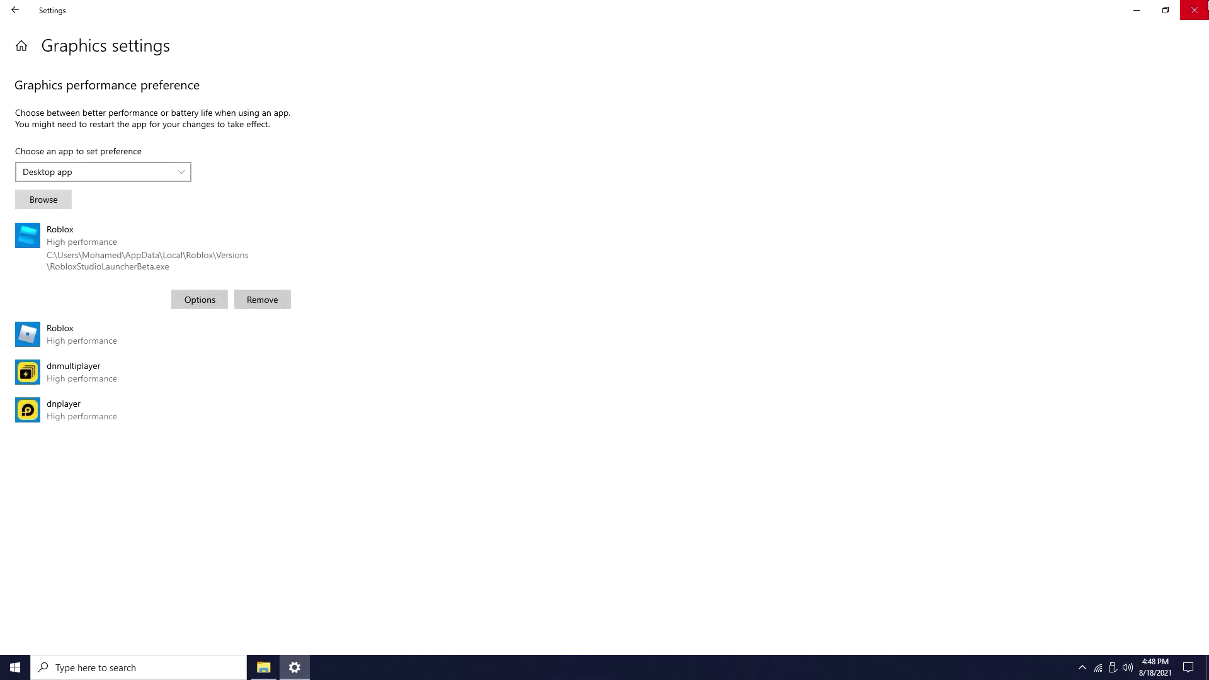
left_click(1194, 10)
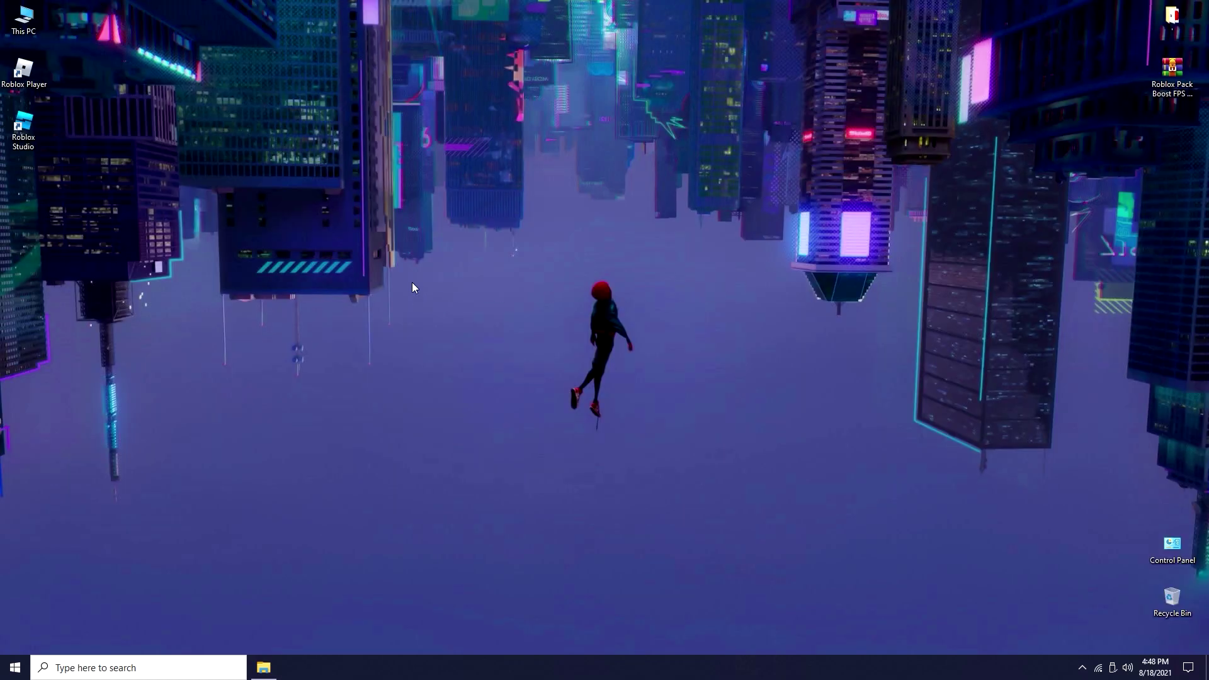
From This PC's properties, reach Advanced system settings and the Performance Options
right_click(26, 21)
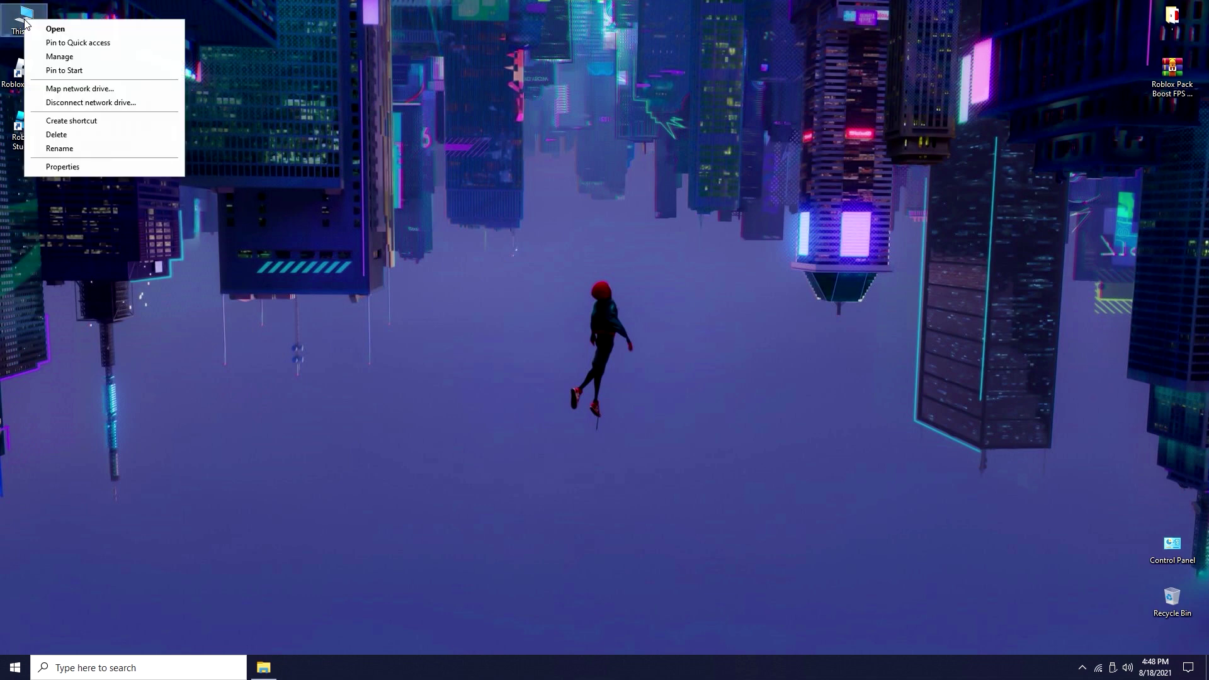
left_click(67, 172)
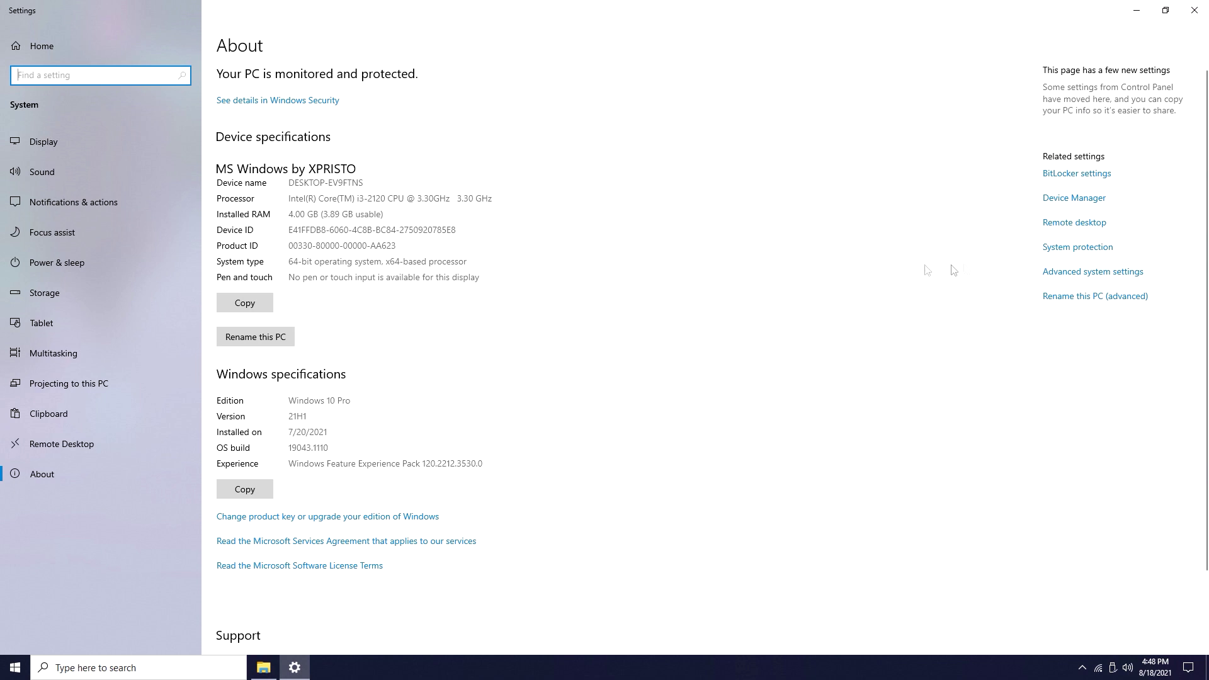
left_click(1056, 272)
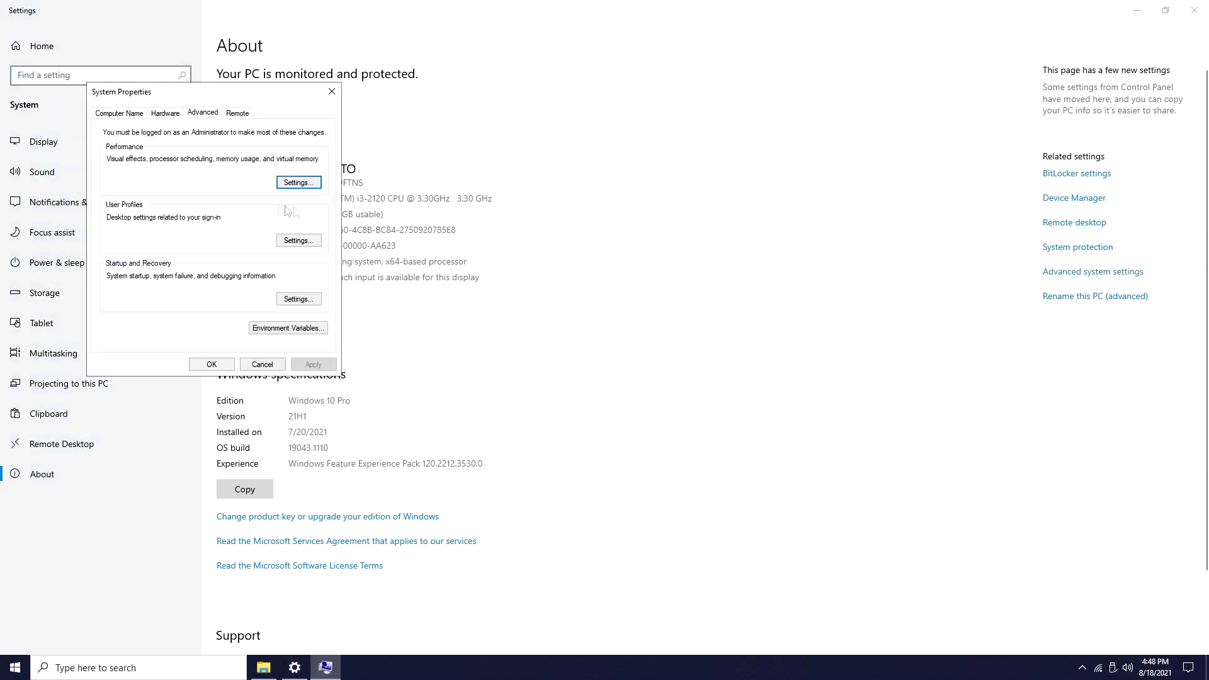
left_click(299, 182)
Choose best performance visual effects, keeping thumbnails, translucent selection and smooth font edges
left_click(149, 240)
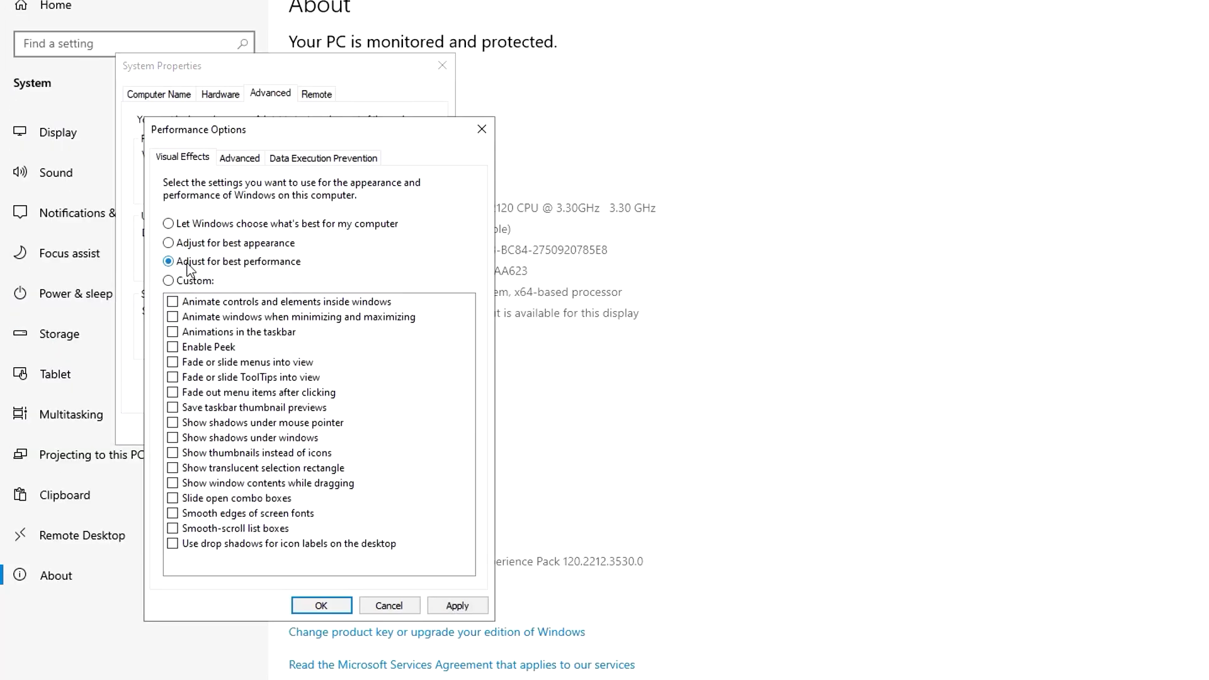
left_click(189, 245)
left_click(211, 262)
left_click(174, 453)
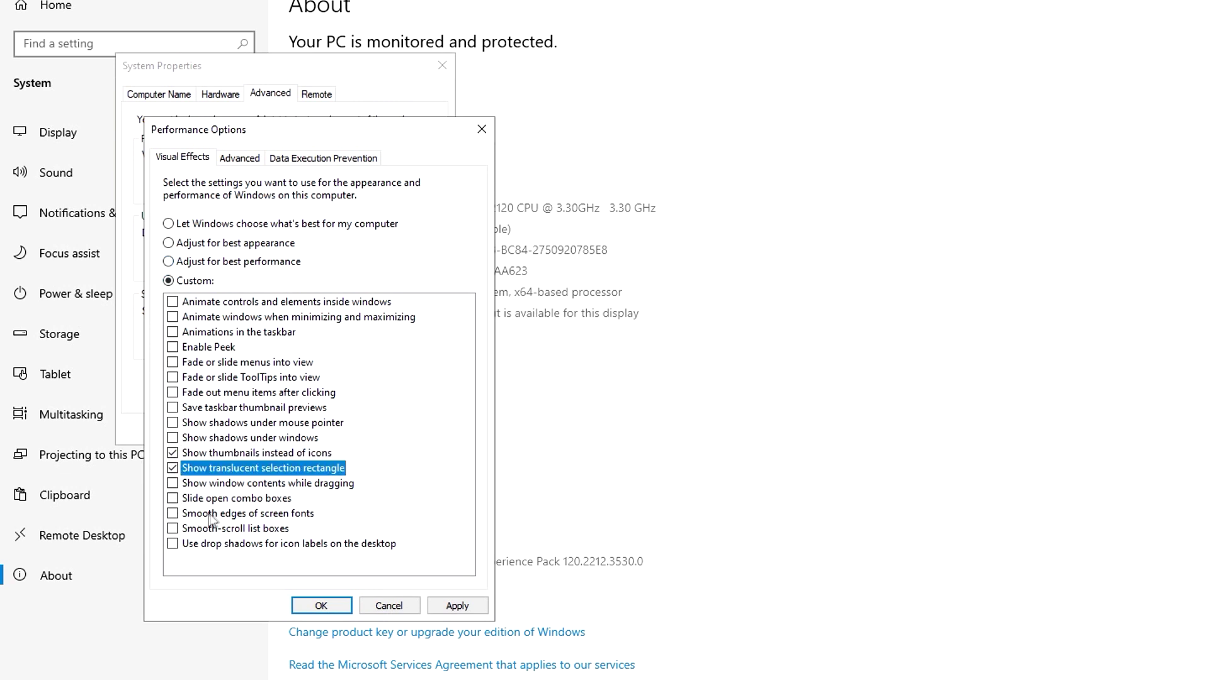
left_click(240, 515)
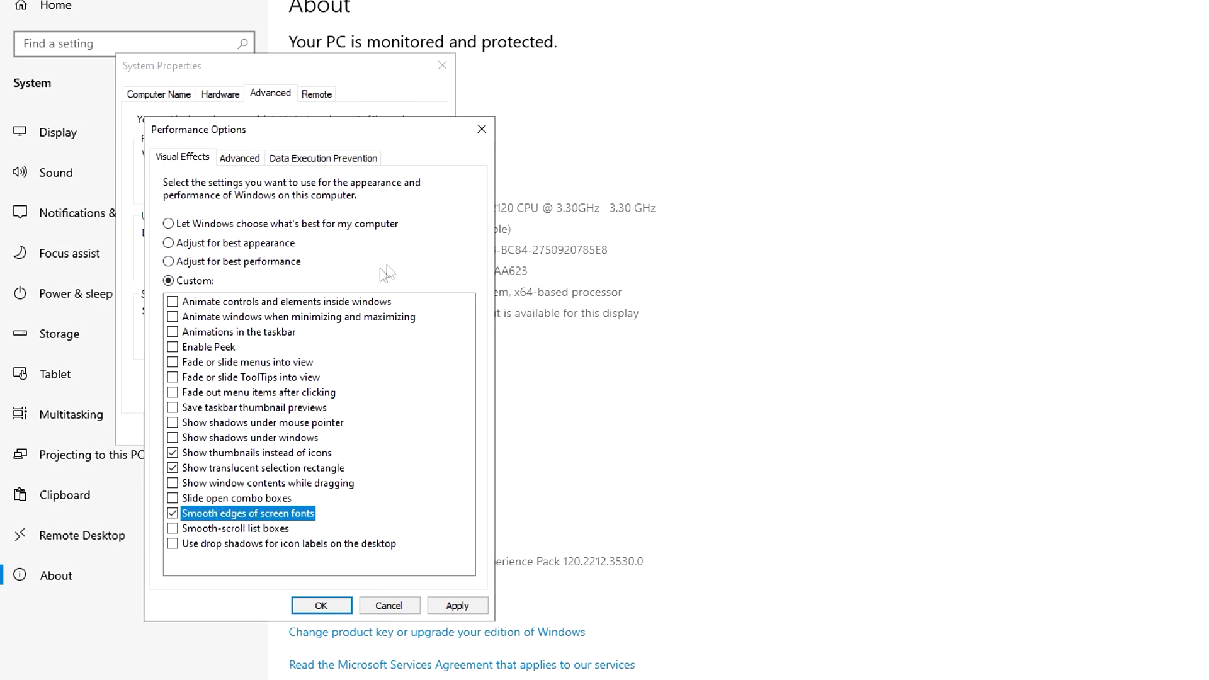
On the Advanced tab, favour Programs for processor scheduling
left_click(241, 160)
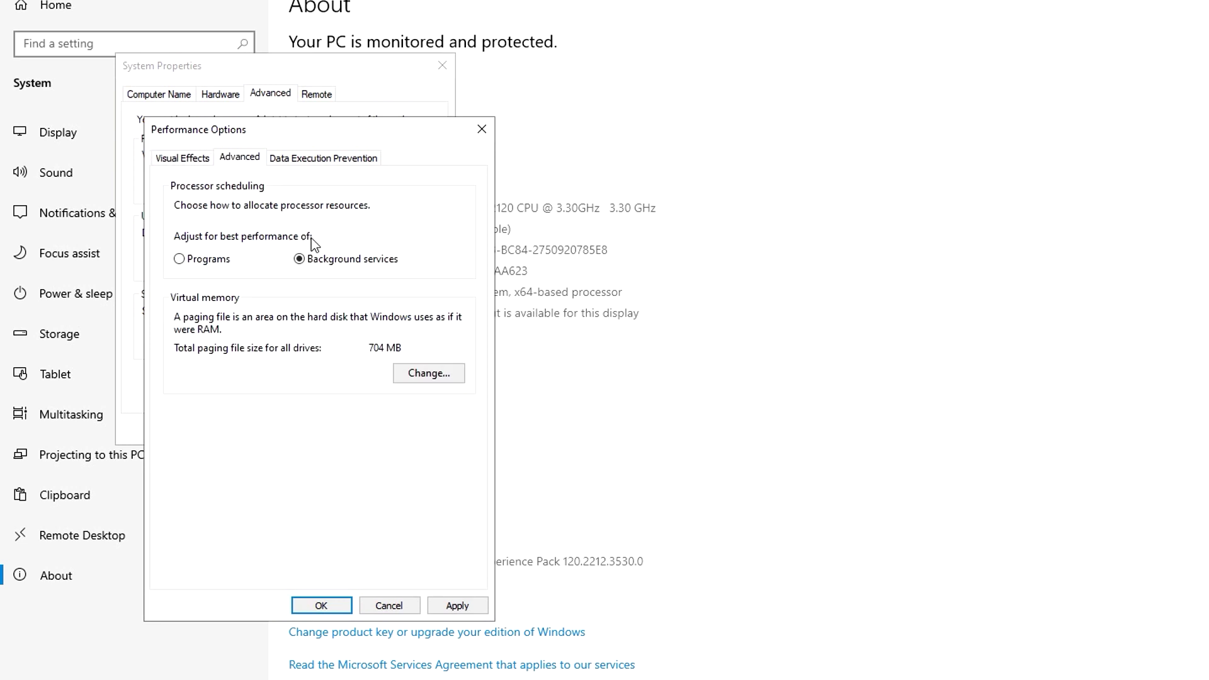
left_click(214, 258)
left_click(374, 258)
left_click(223, 261)
Untick automatic paging file management in Virtual Memory, keep system-managed size for C:, and confirm
left_click(429, 374)
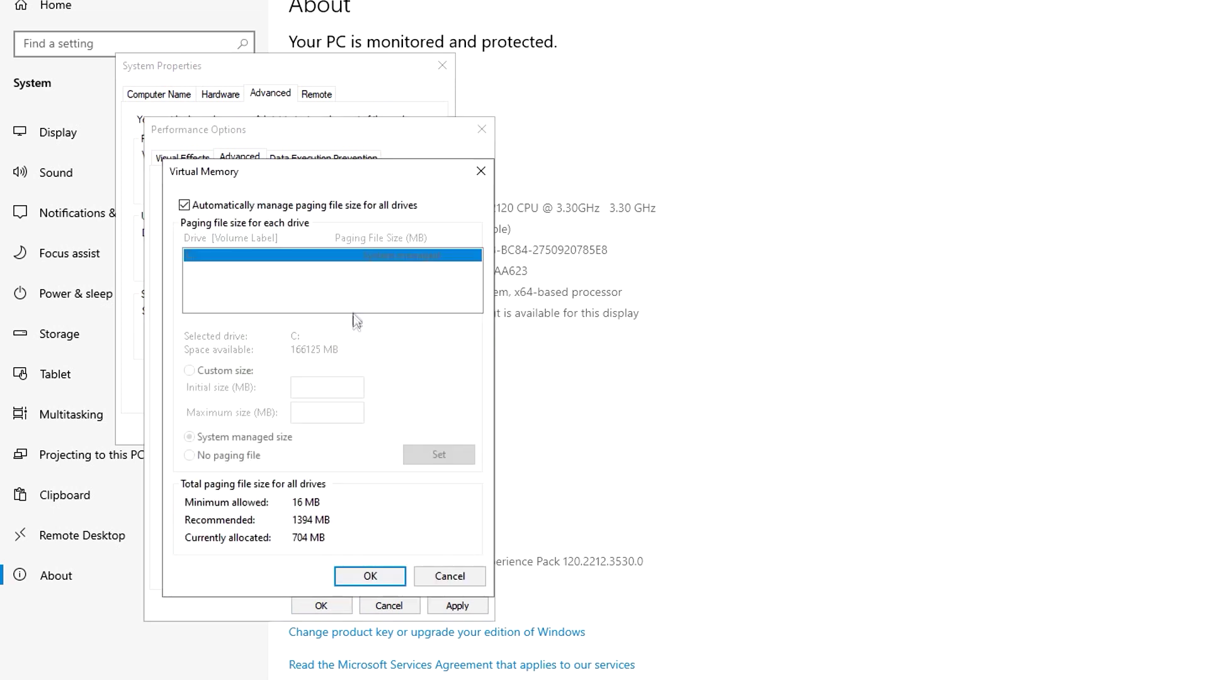
left_click(194, 204)
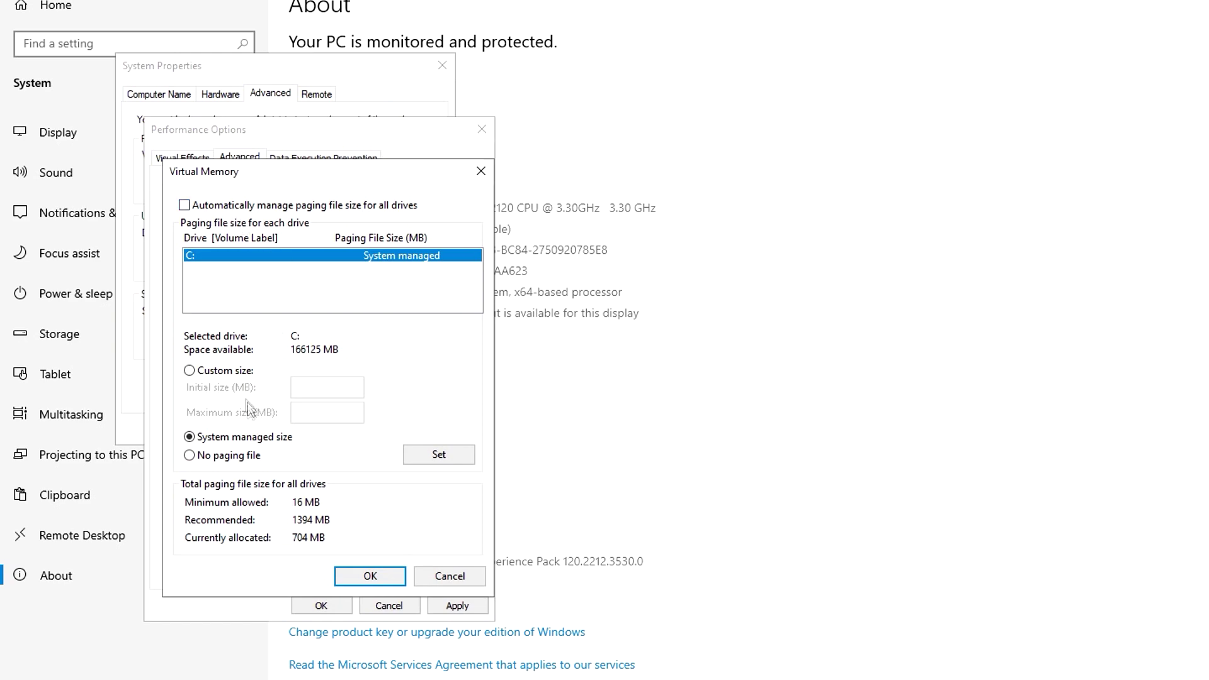
left_click(229, 373)
left_click(243, 434)
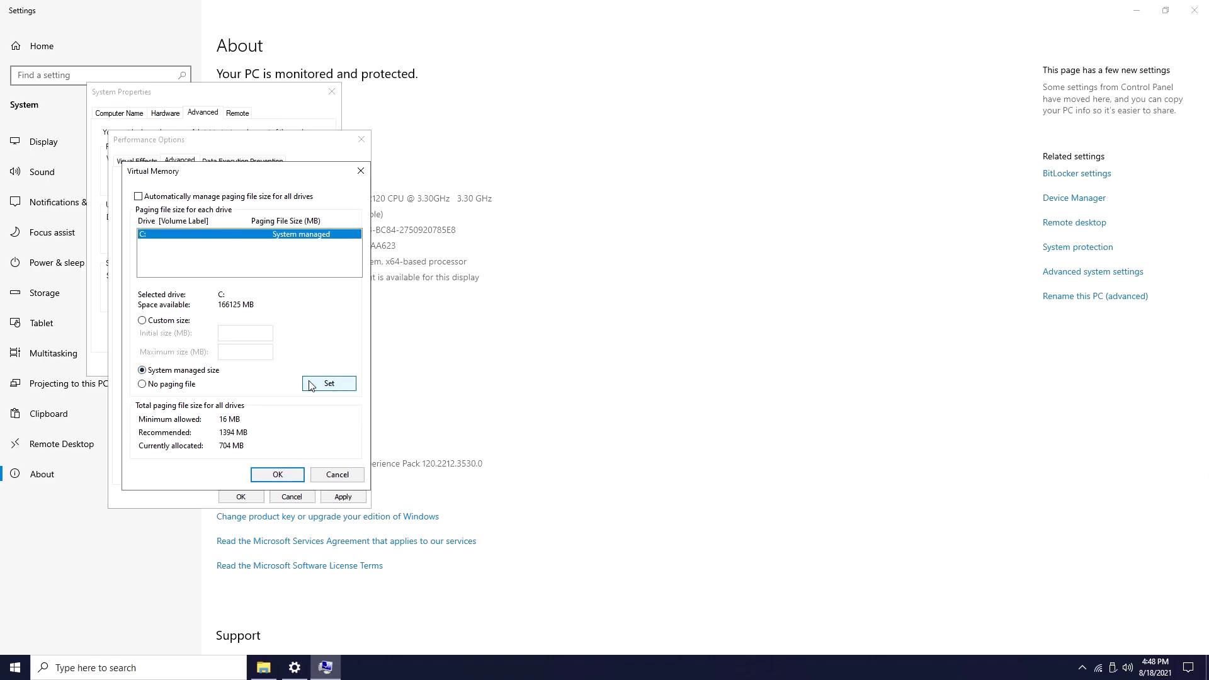
left_click(295, 474)
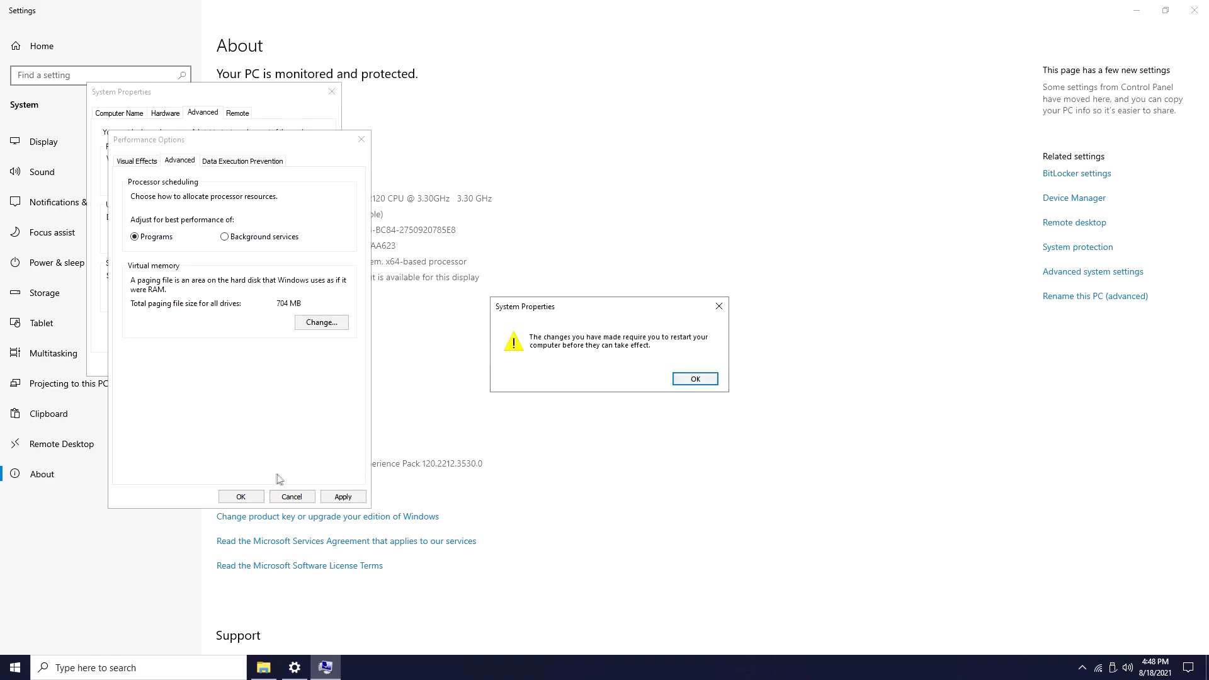
left_click(695, 383)
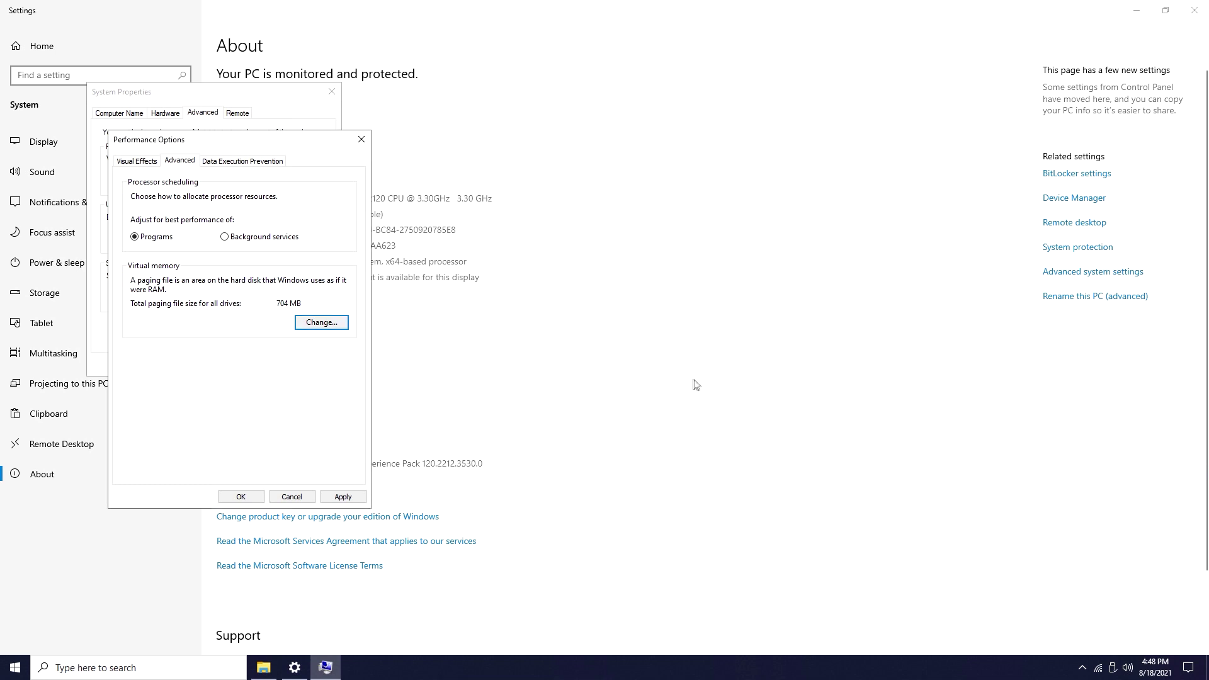
Apply the performance options, close System Properties, choose Restart Later and close Settings
left_click(338, 497)
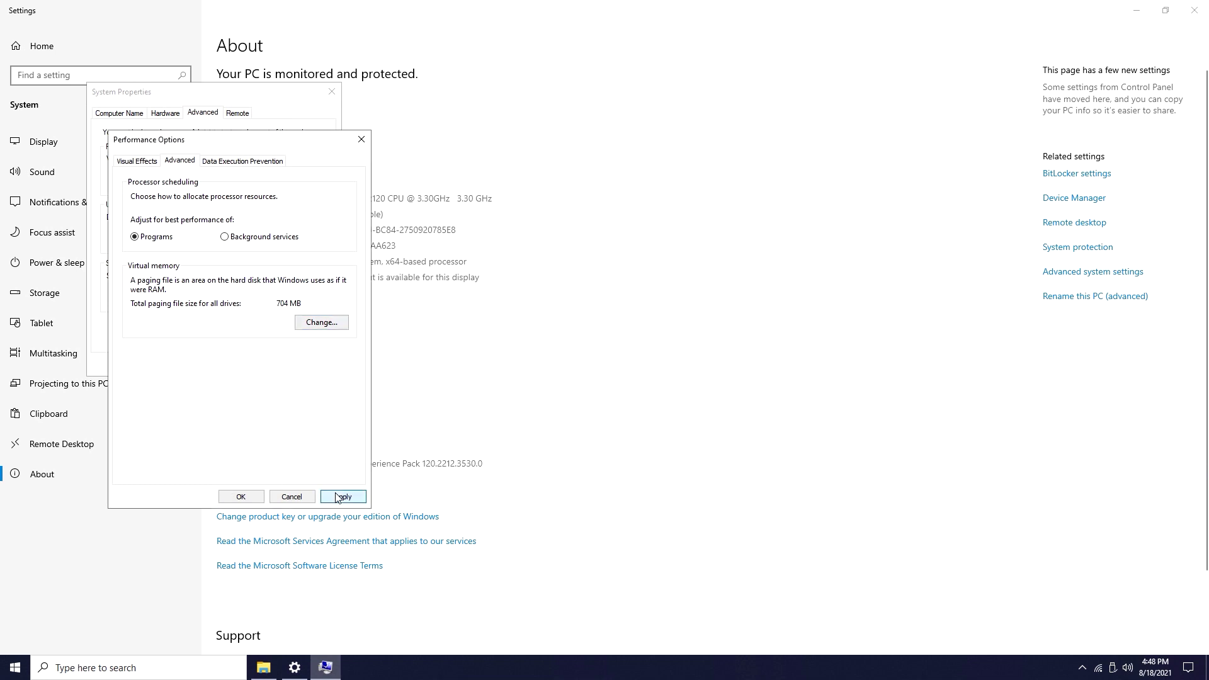
left_click(227, 497)
left_click(226, 365)
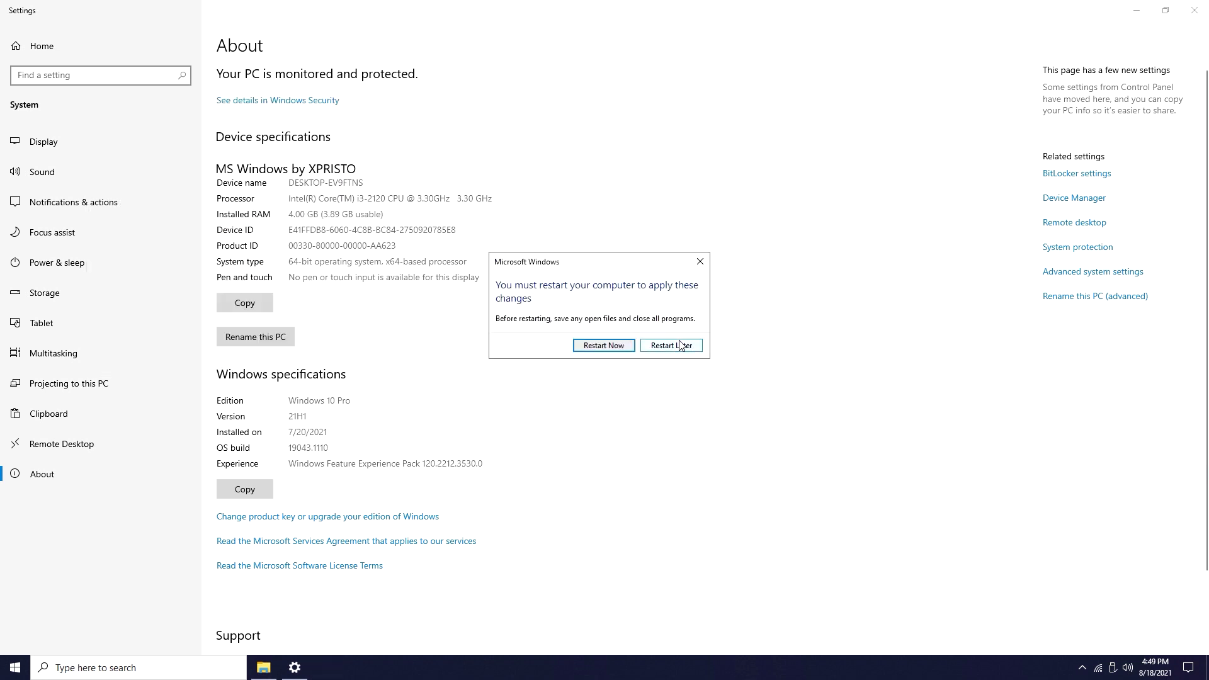
left_click(677, 346)
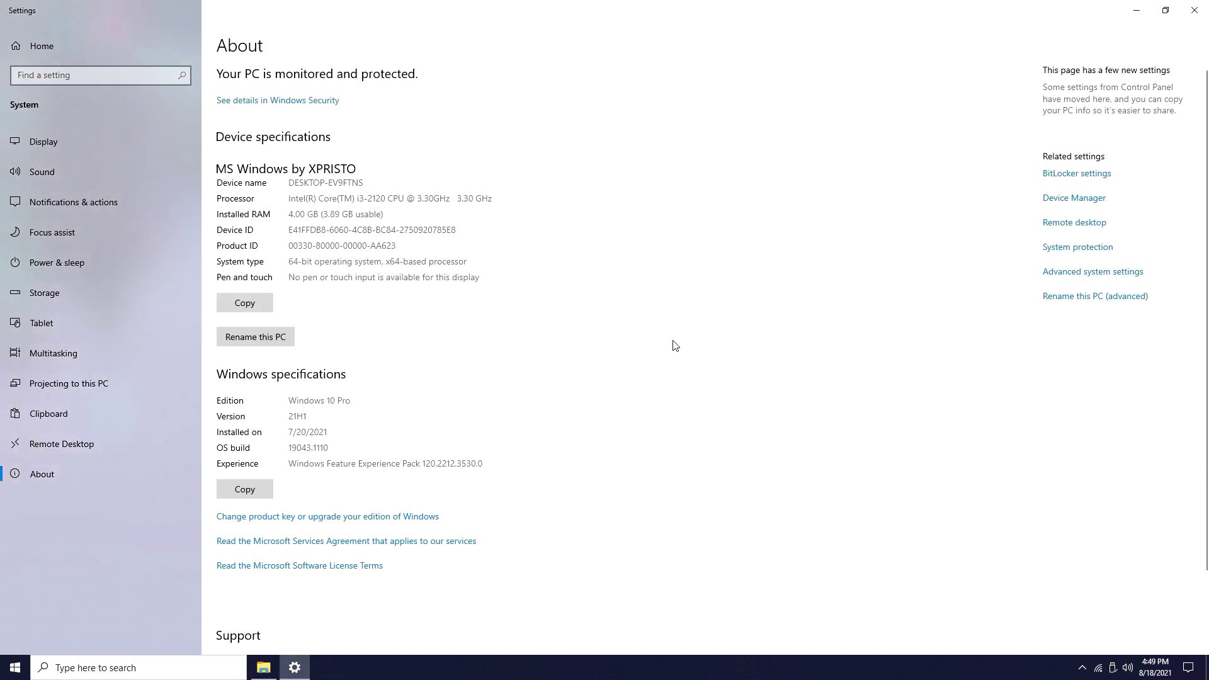
left_click(1194, 10)
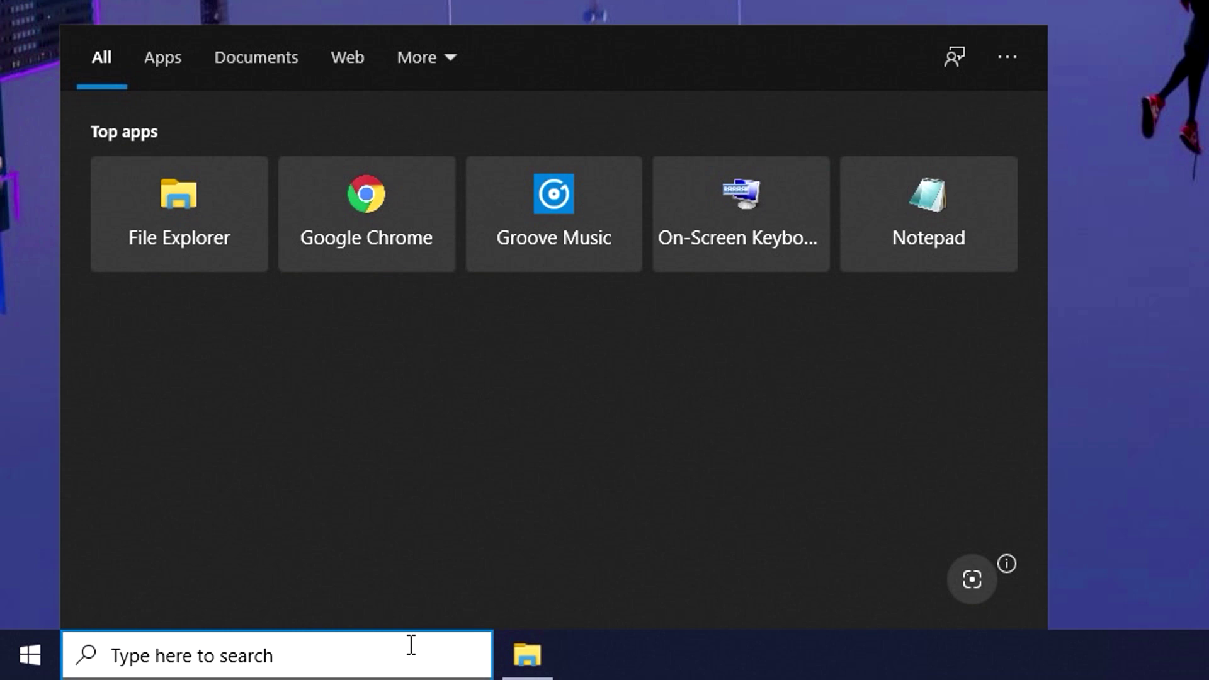
type("ru")
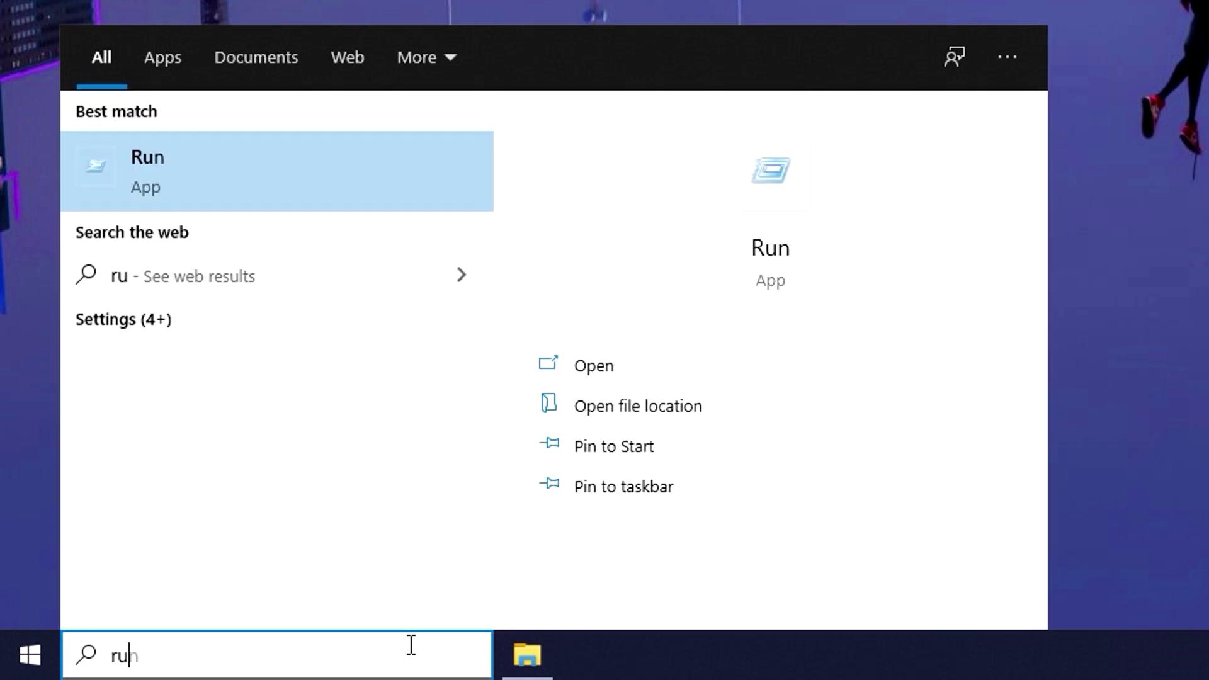
type("n")
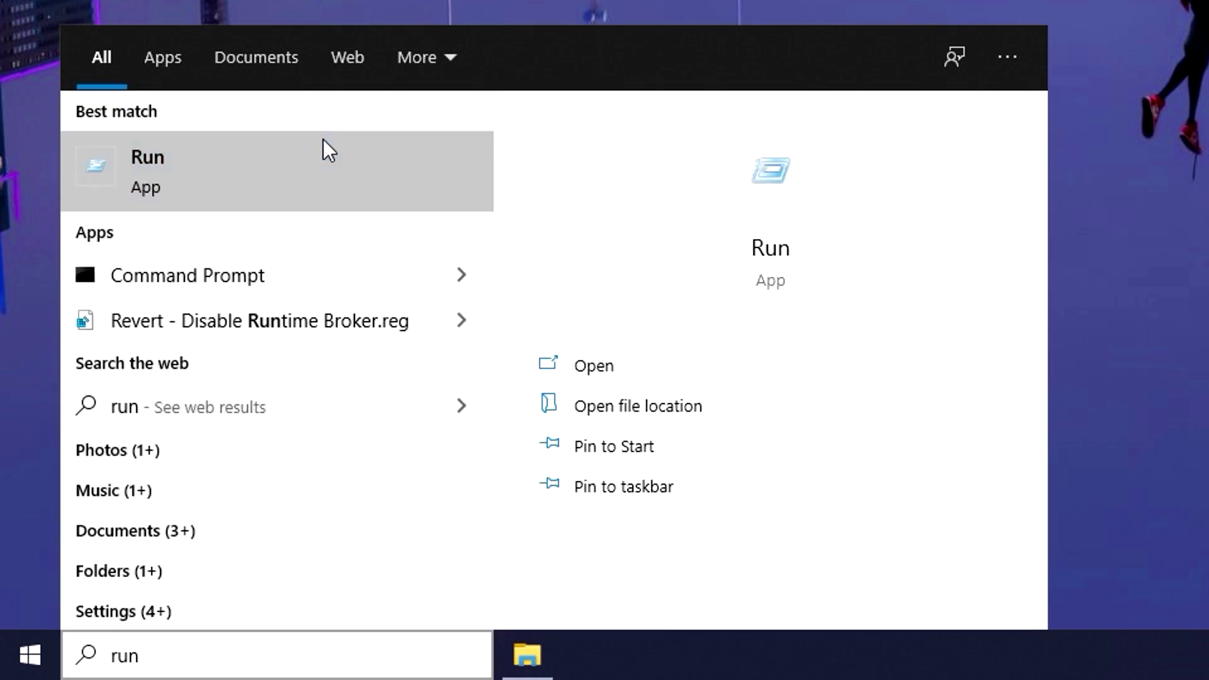
Launch System Configuration via msconfig in the Run dialog after a mscofig typo
left_click(323, 140)
key("BackSpace")
type("m")
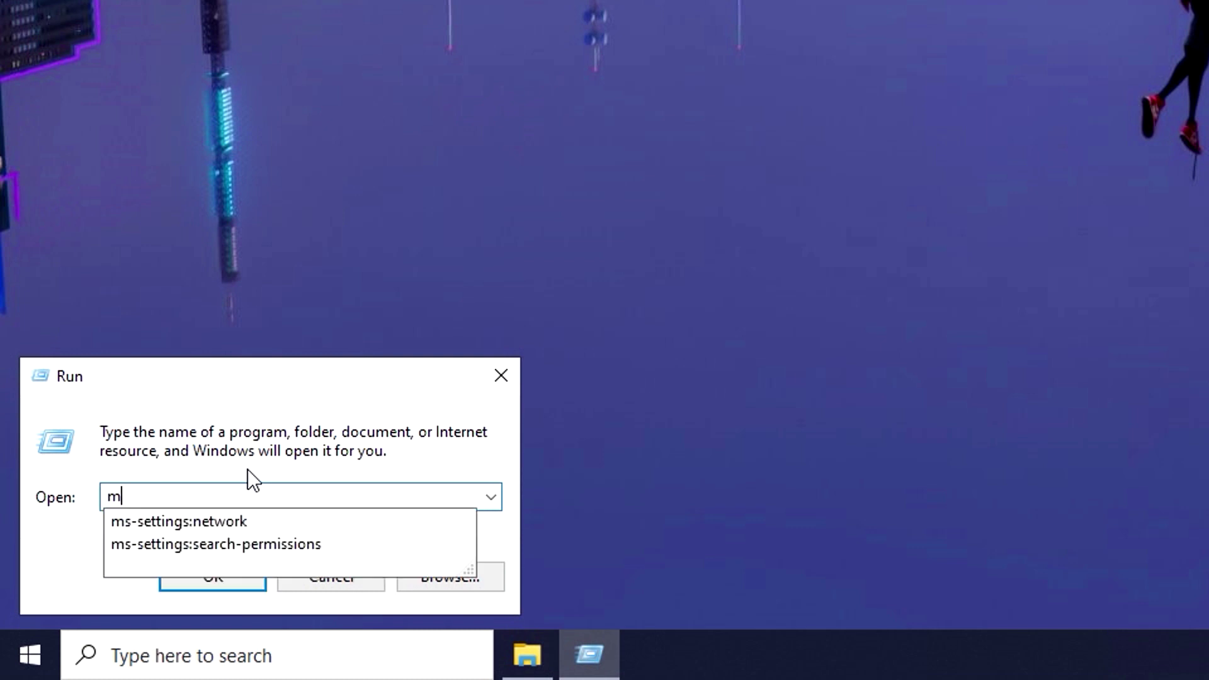
type("scofig")
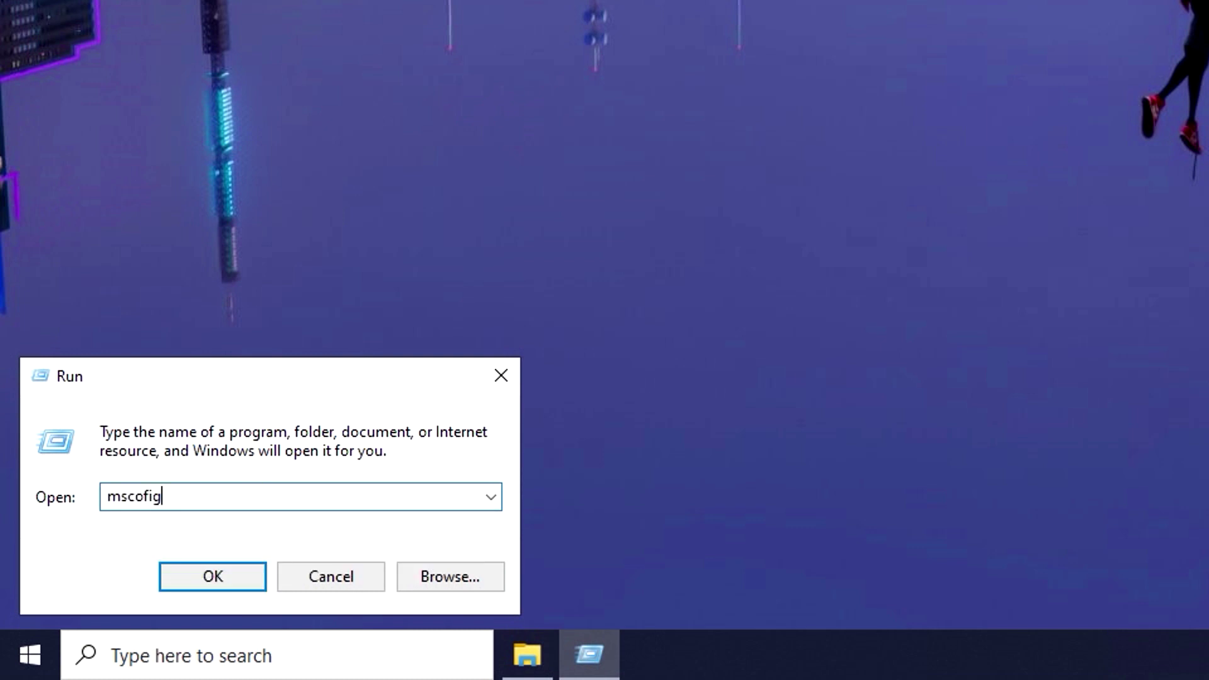
key("Return")
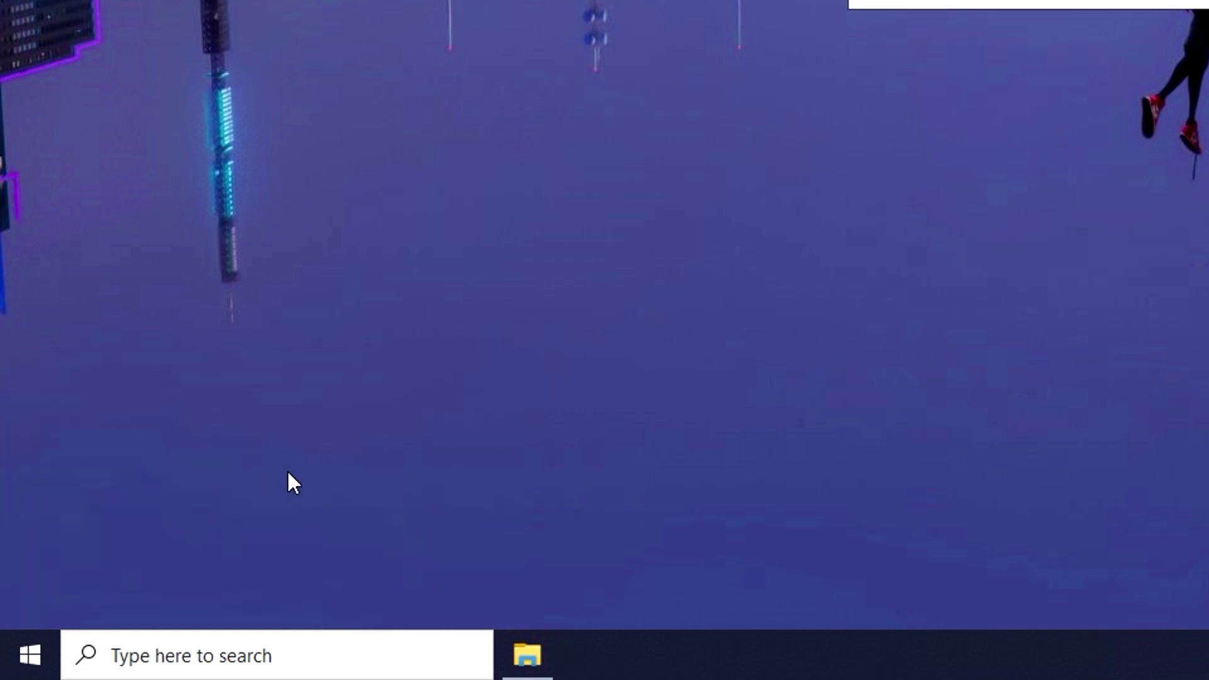
key("Return")
key("BackSpace")
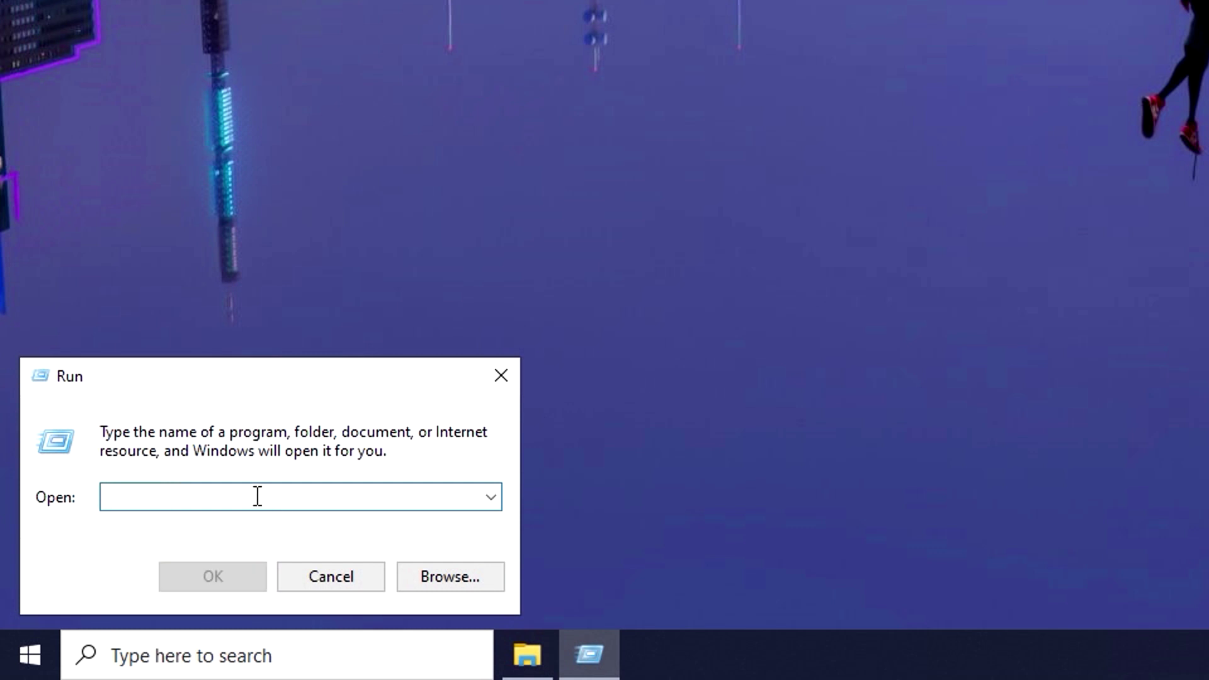
type("mscofig")
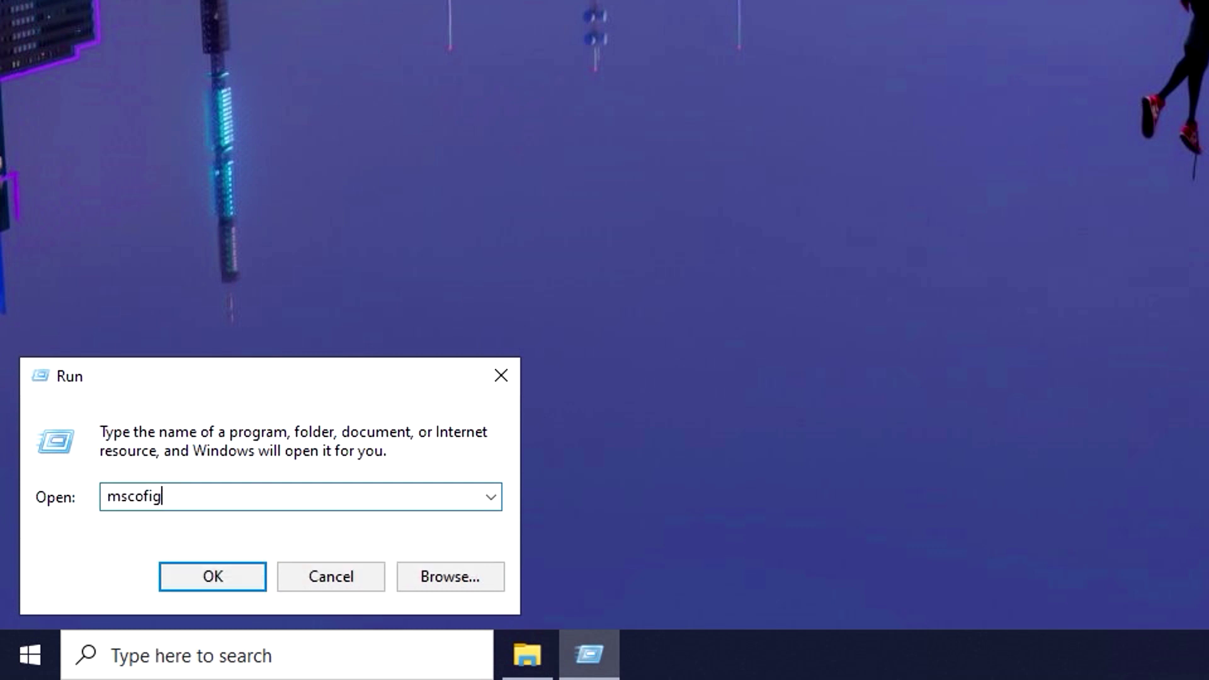
key("Return")
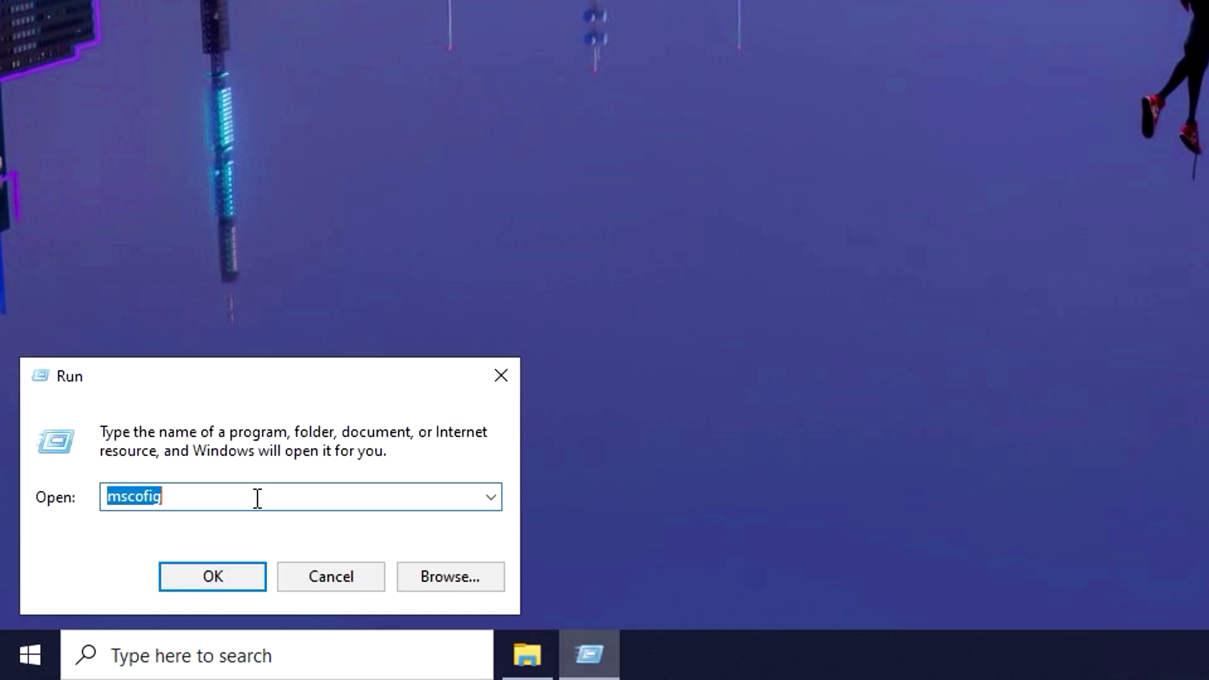
type("m")
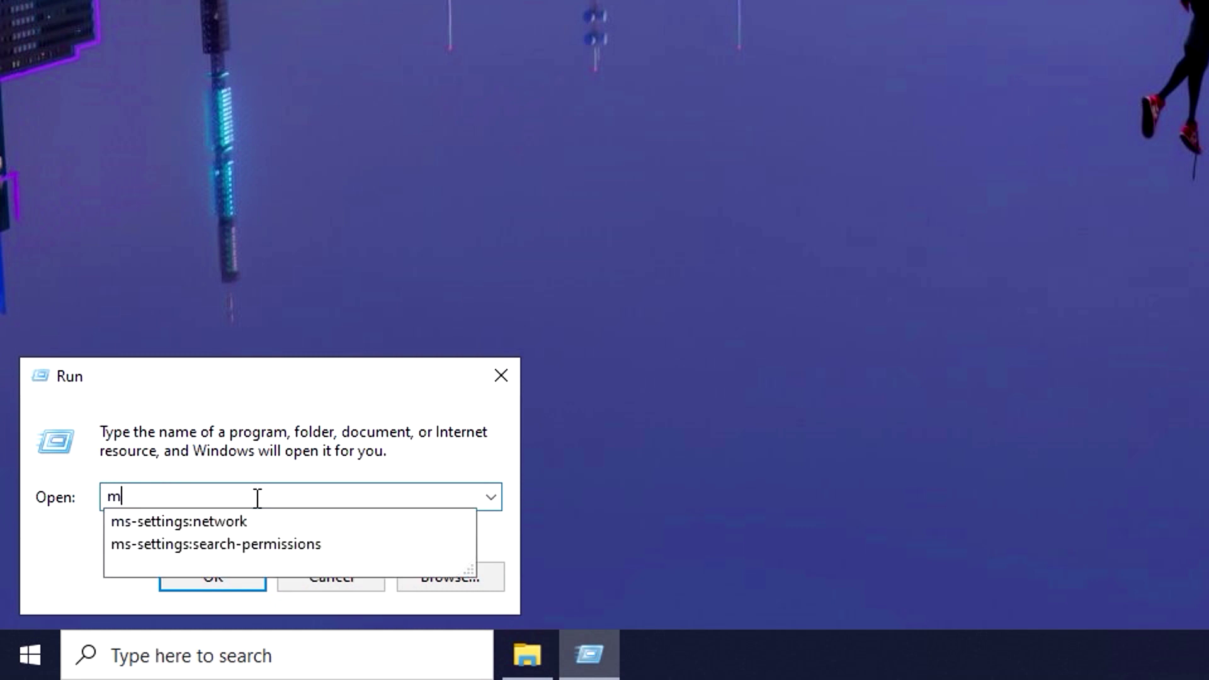
type("sconfig")
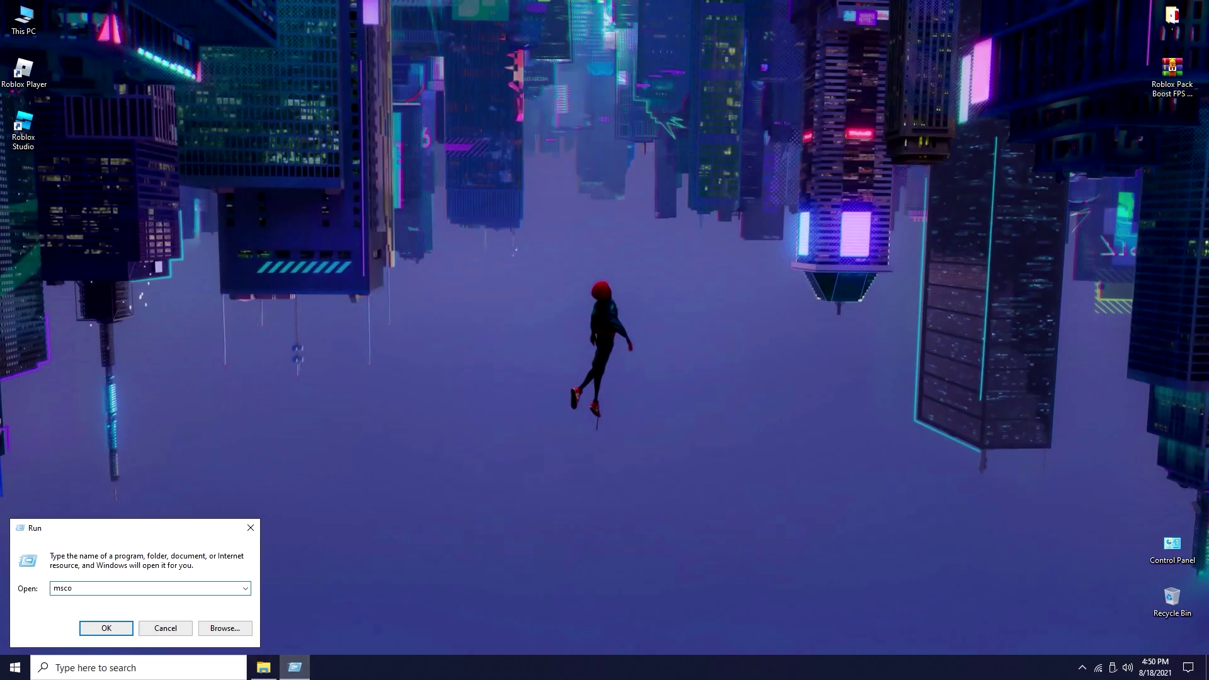
key("Return")
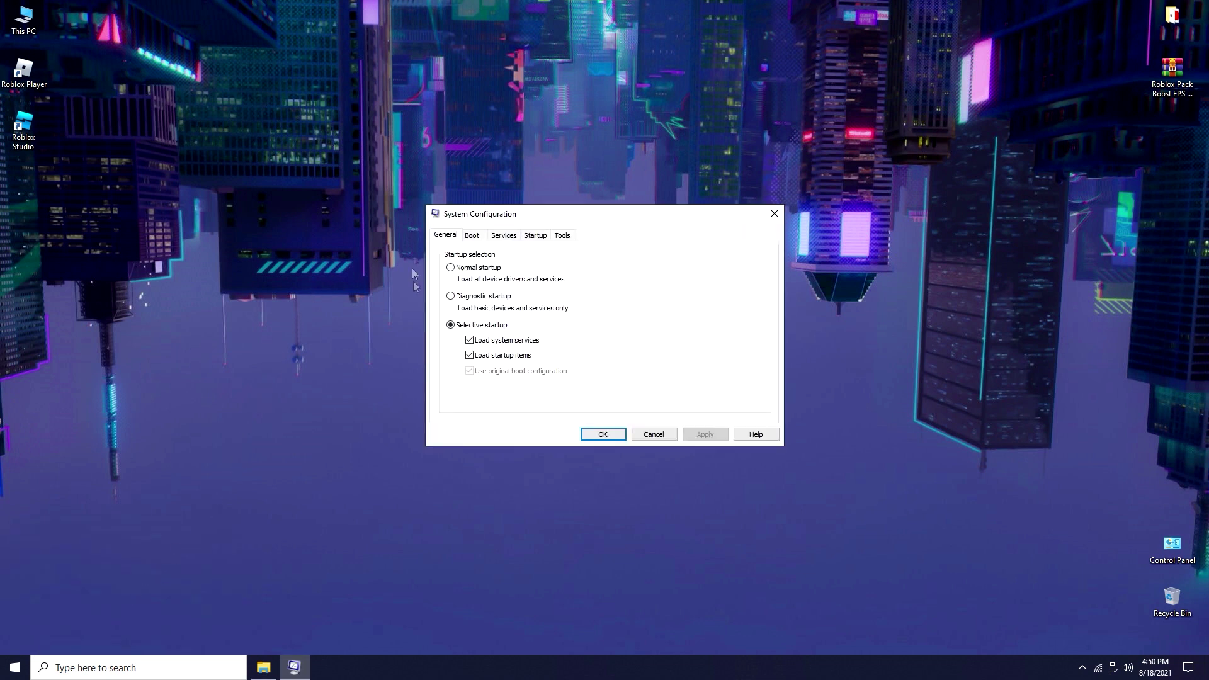
Set Number of processors to 4 in the Boot tab's Advanced options and confirm
left_click(471, 236)
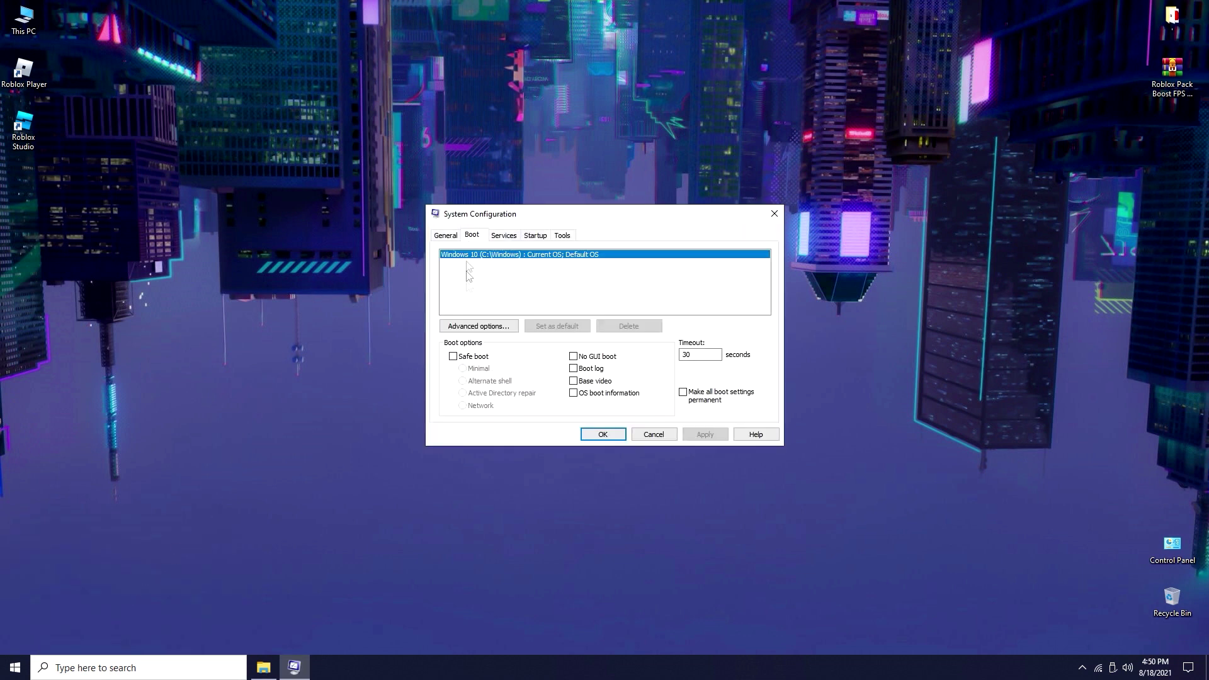
left_click(473, 326)
left_click(498, 237)
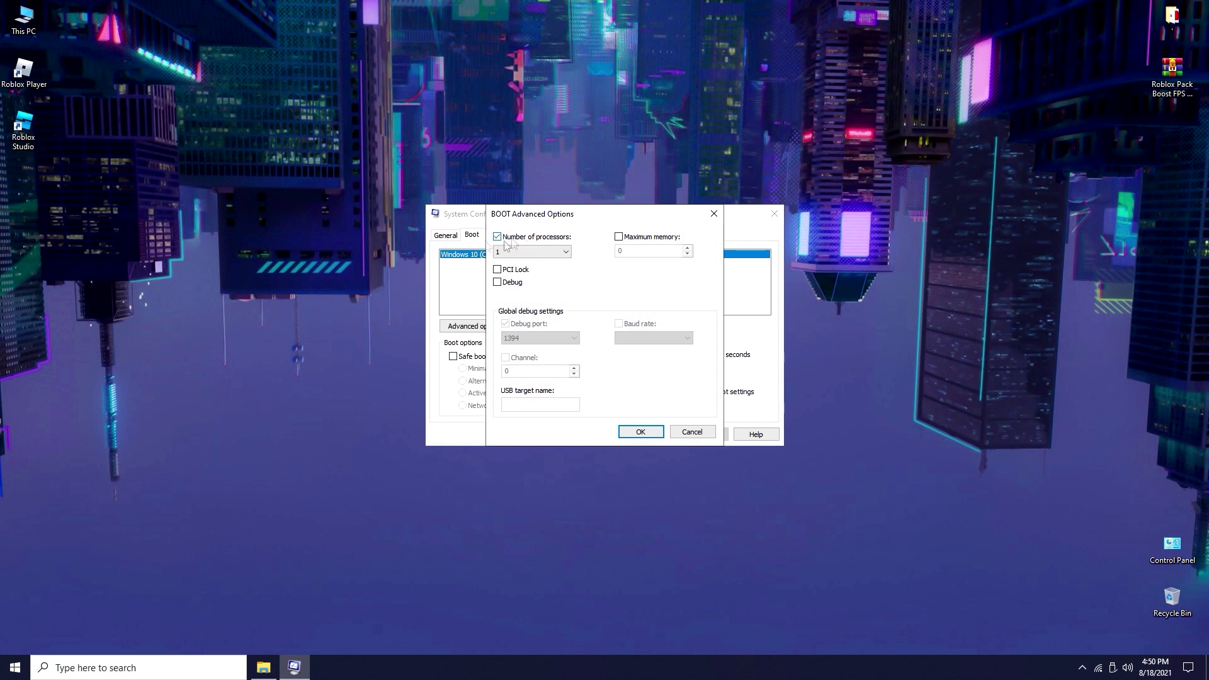
left_click(510, 251)
left_click(520, 288)
left_click(510, 254)
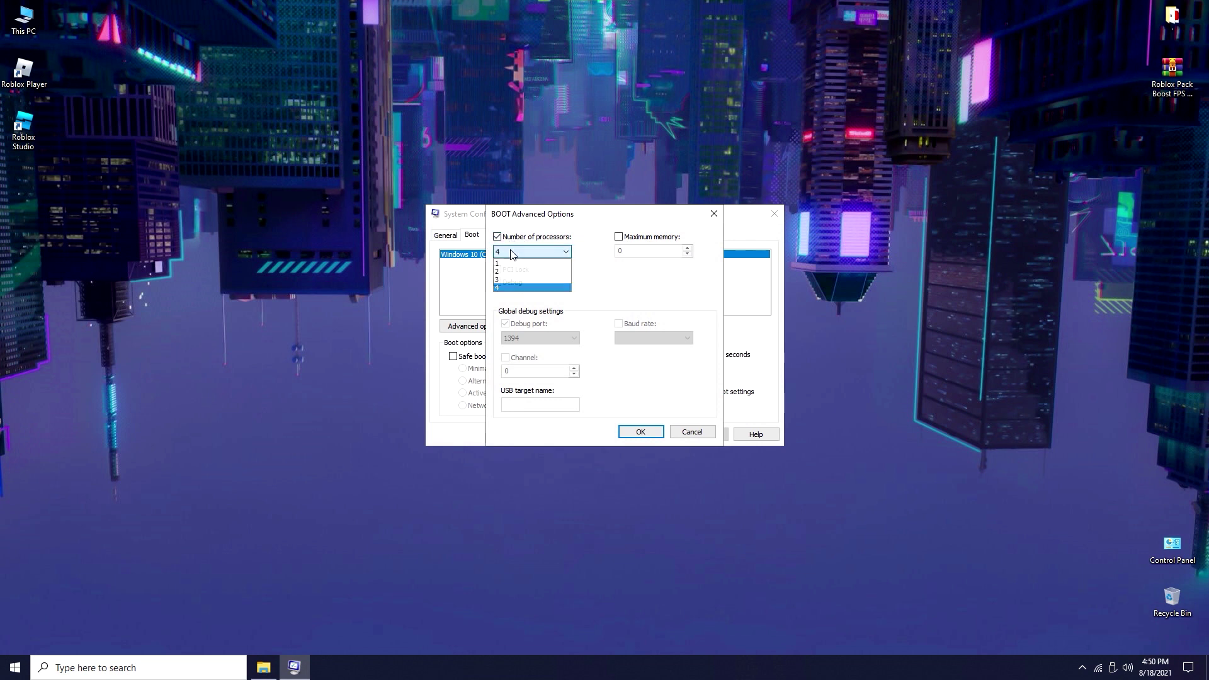
left_click(516, 288)
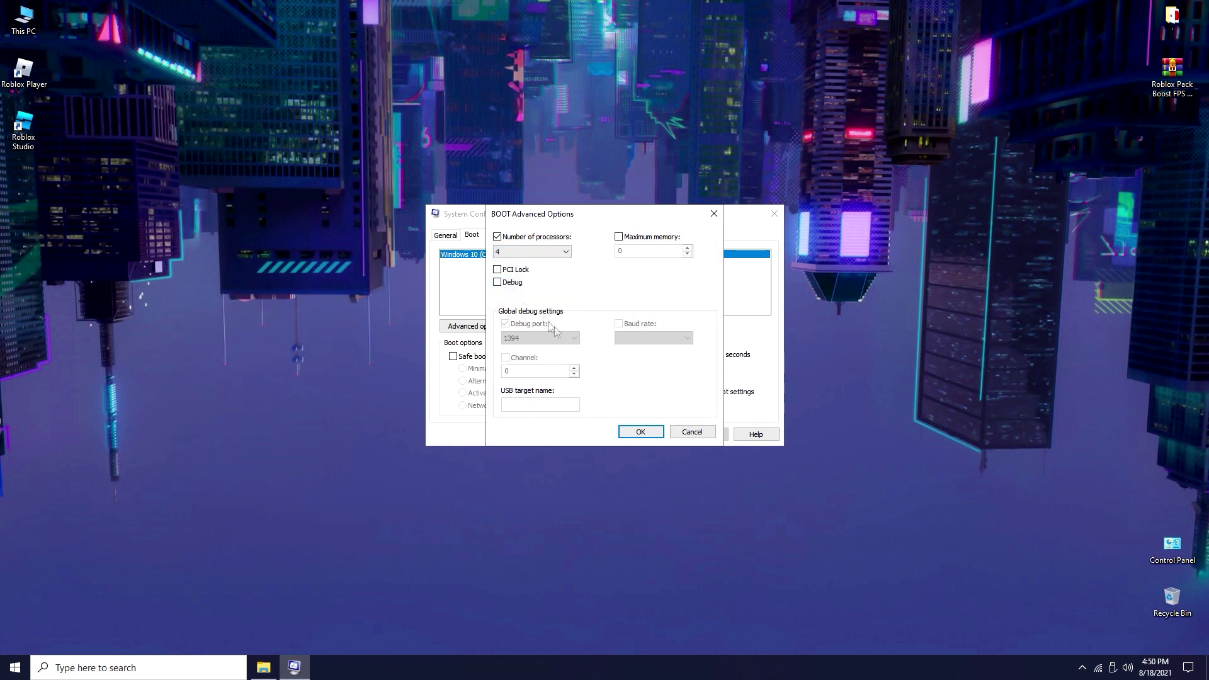
left_click(640, 432)
left_click(504, 234)
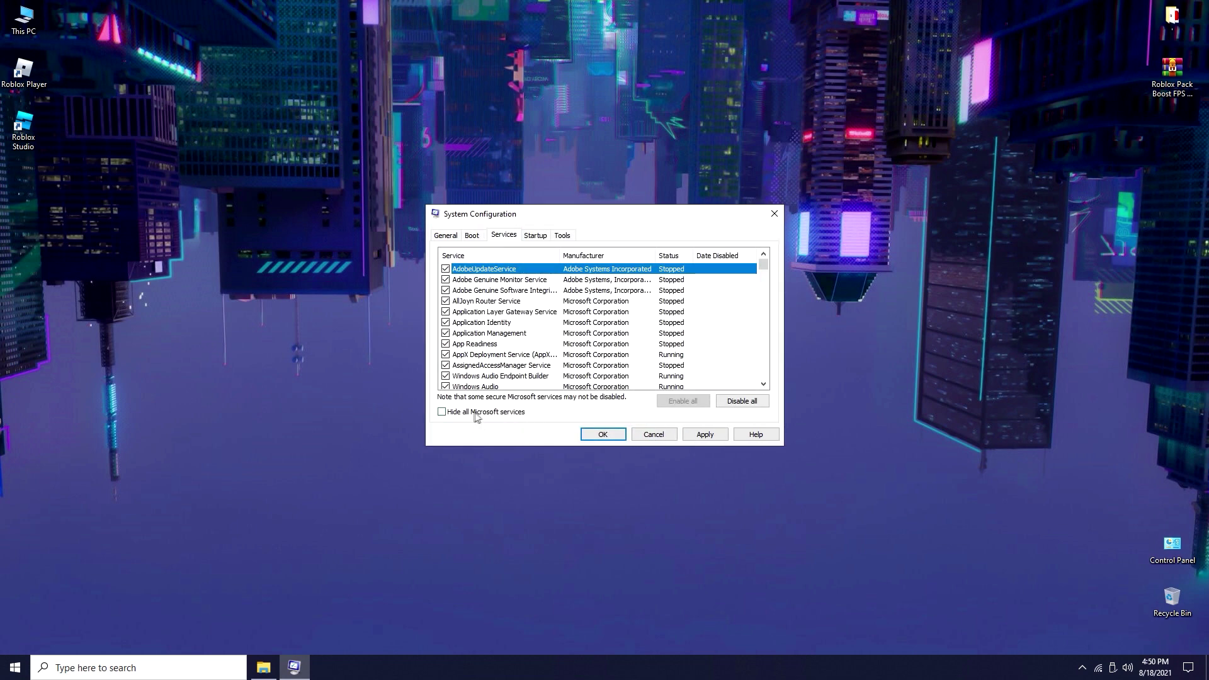
Hide Microsoft services, disable the remaining ones including gupdatem, apply, and exit without restart
left_click(495, 413)
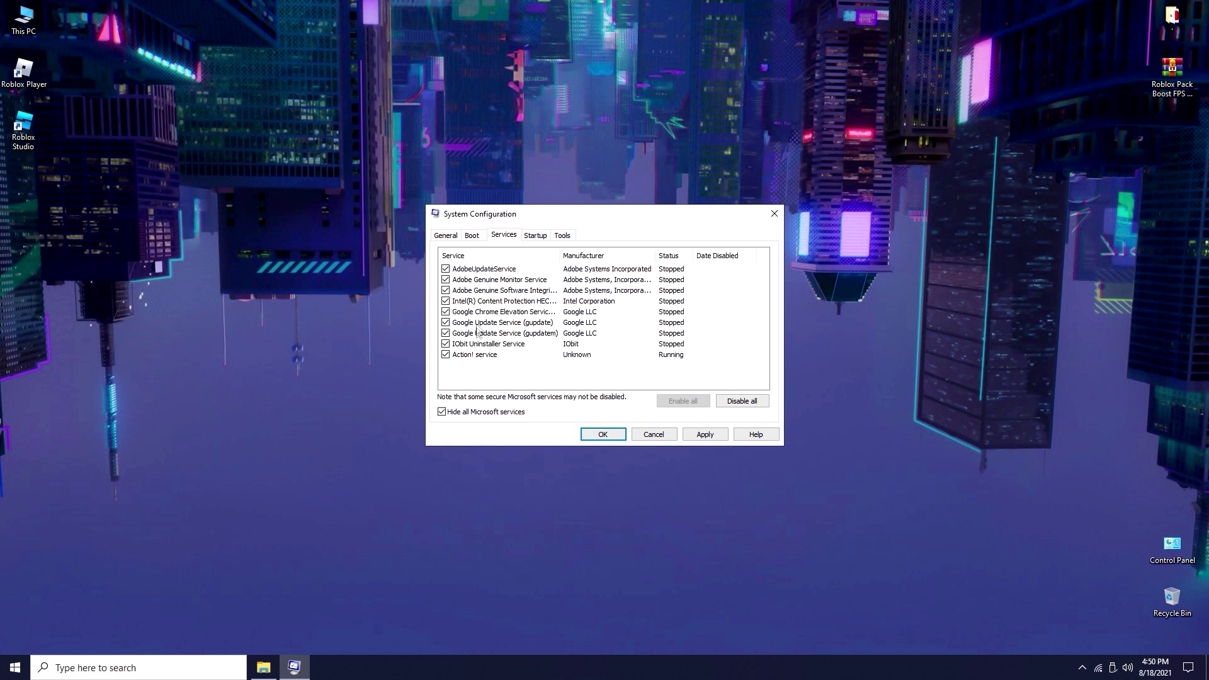
left_click(446, 356)
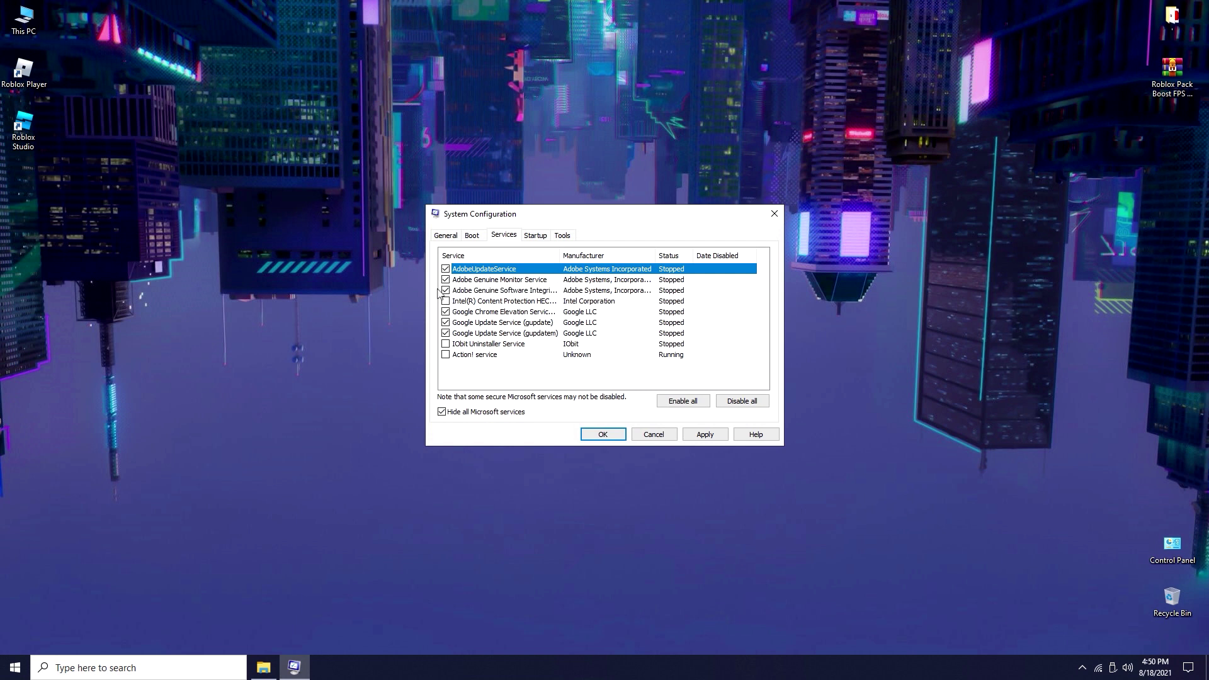
left_click(452, 334)
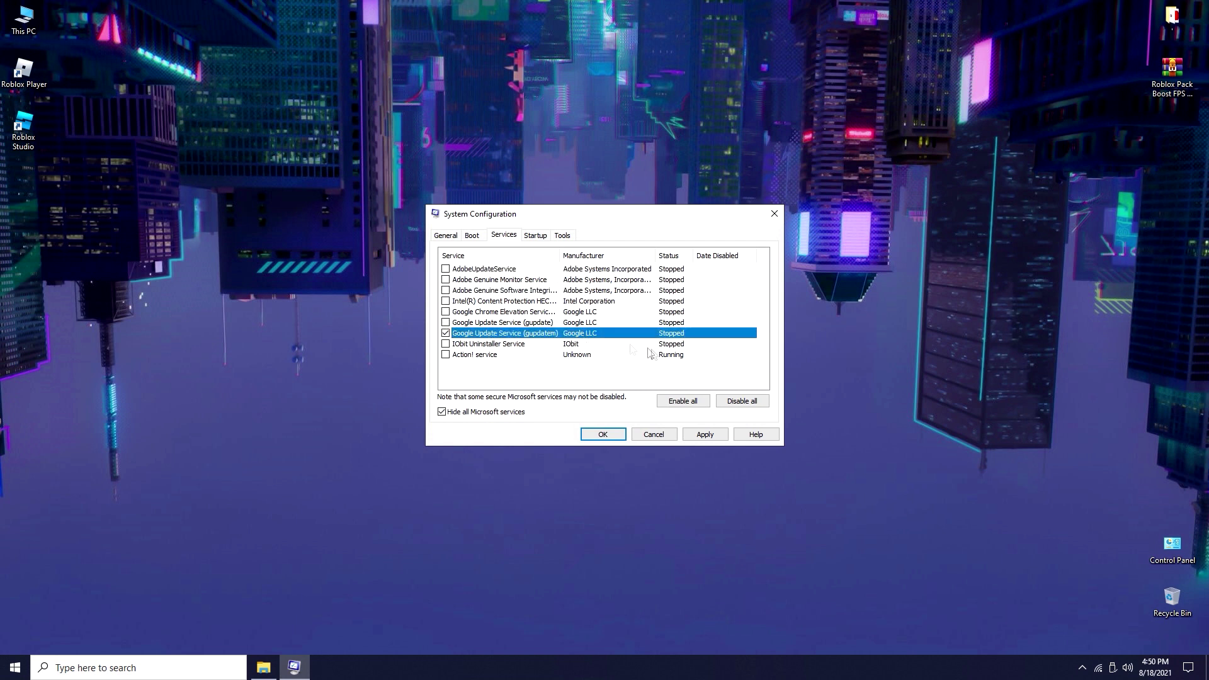
left_click(743, 401)
left_click(705, 434)
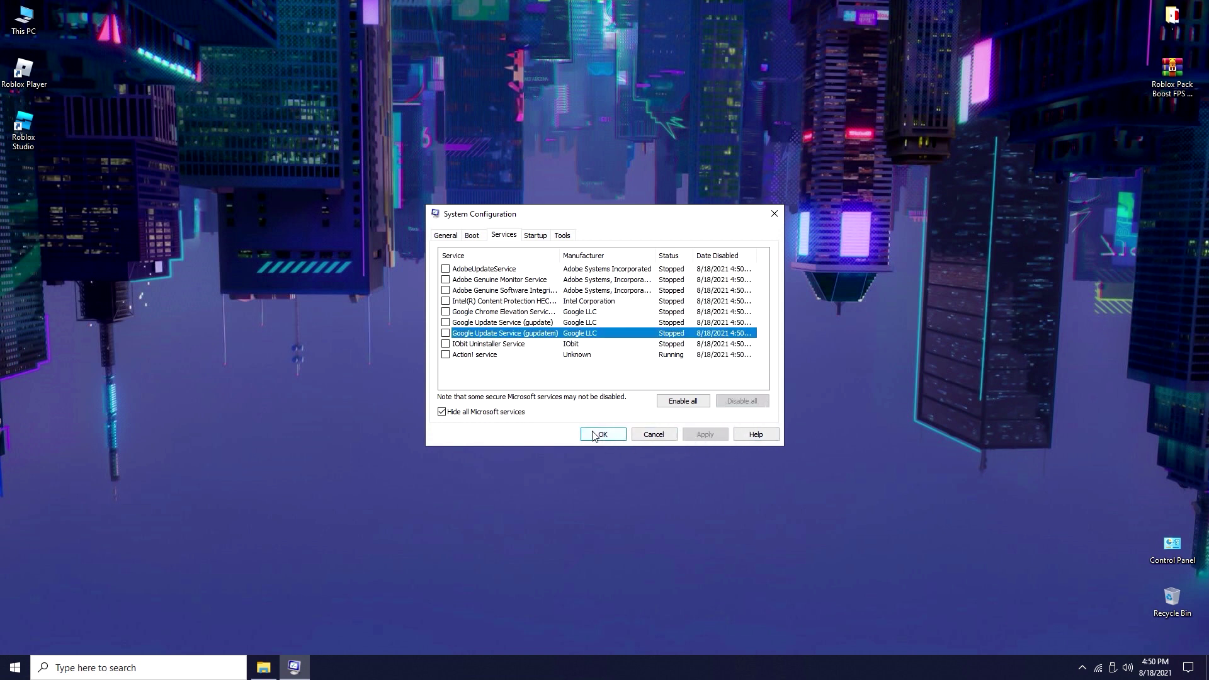
left_click(599, 435)
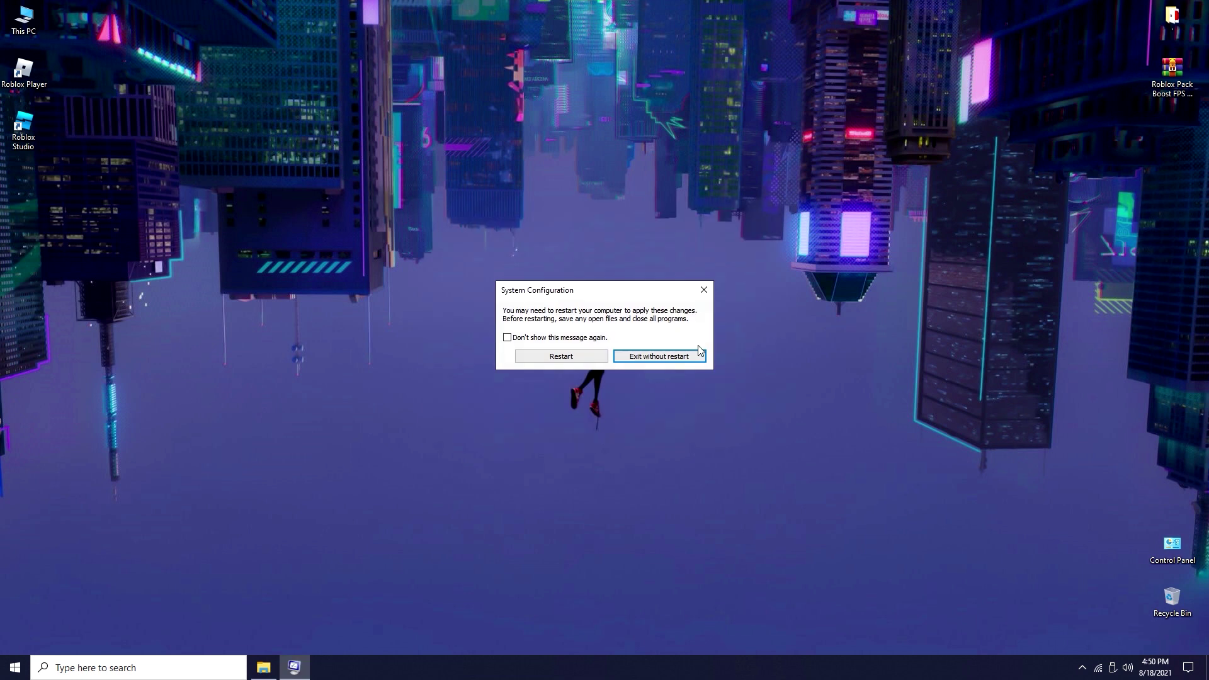
left_click(644, 360)
Refresh the desktop and bring up Task Manager's Startup tab from the taskbar
right_click(564, 344)
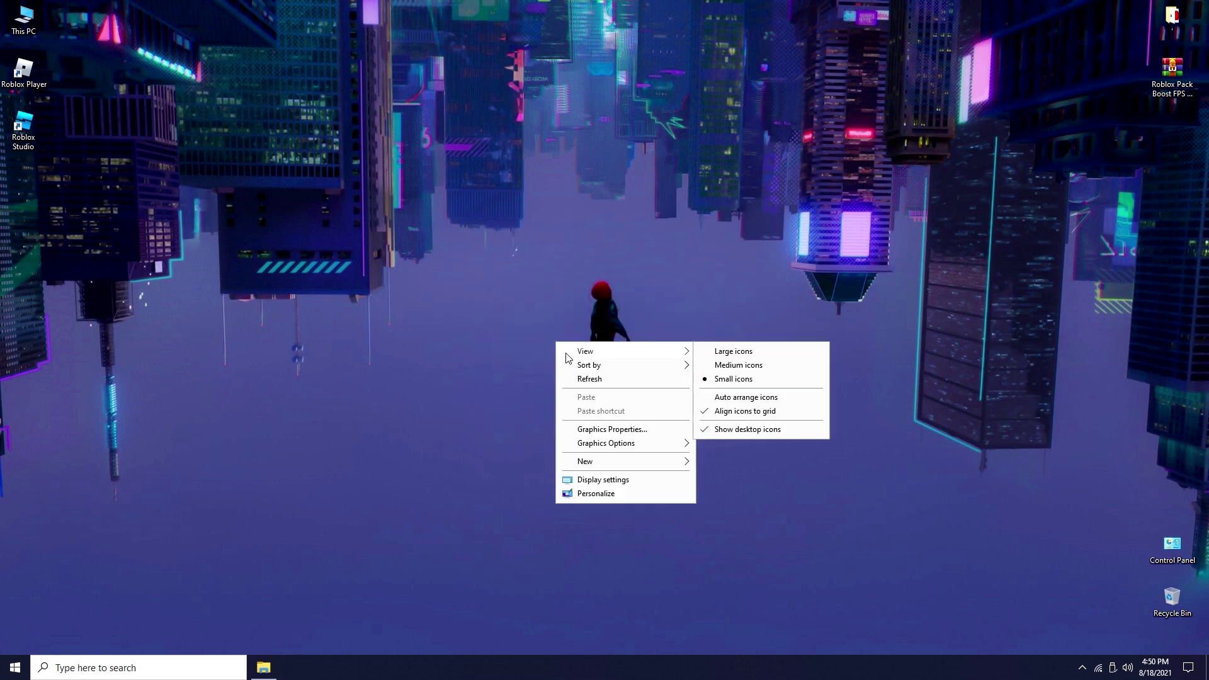
left_click(574, 380)
right_click(594, 661)
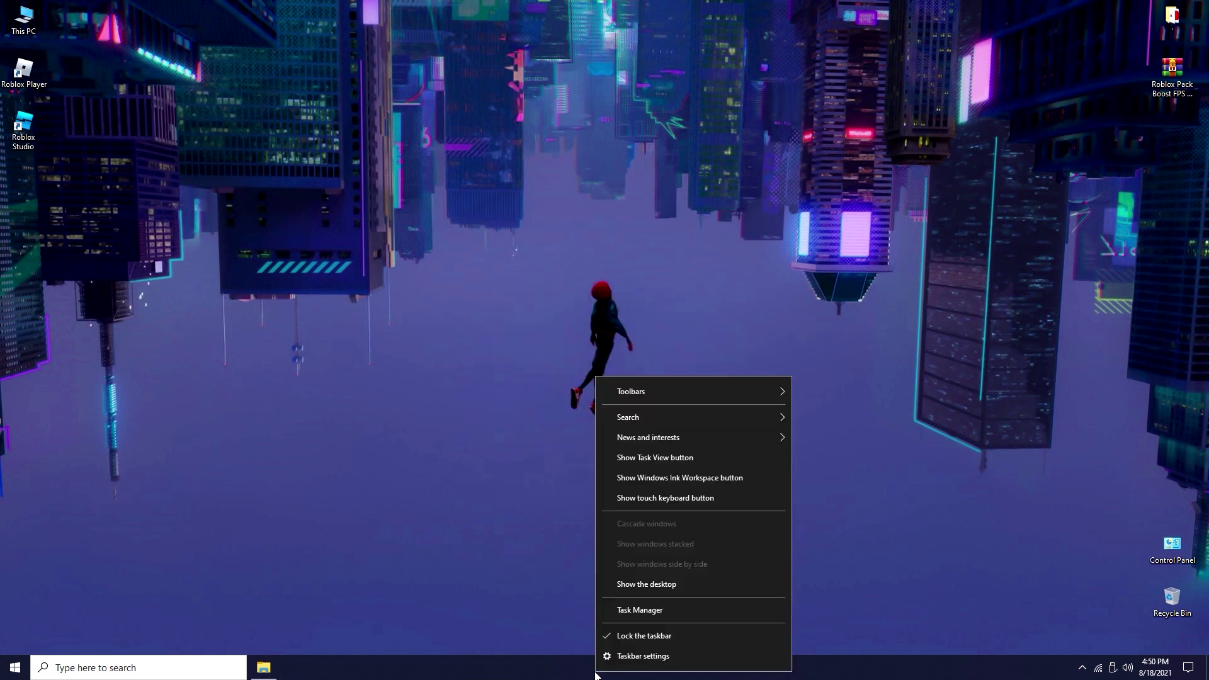
left_click(613, 617)
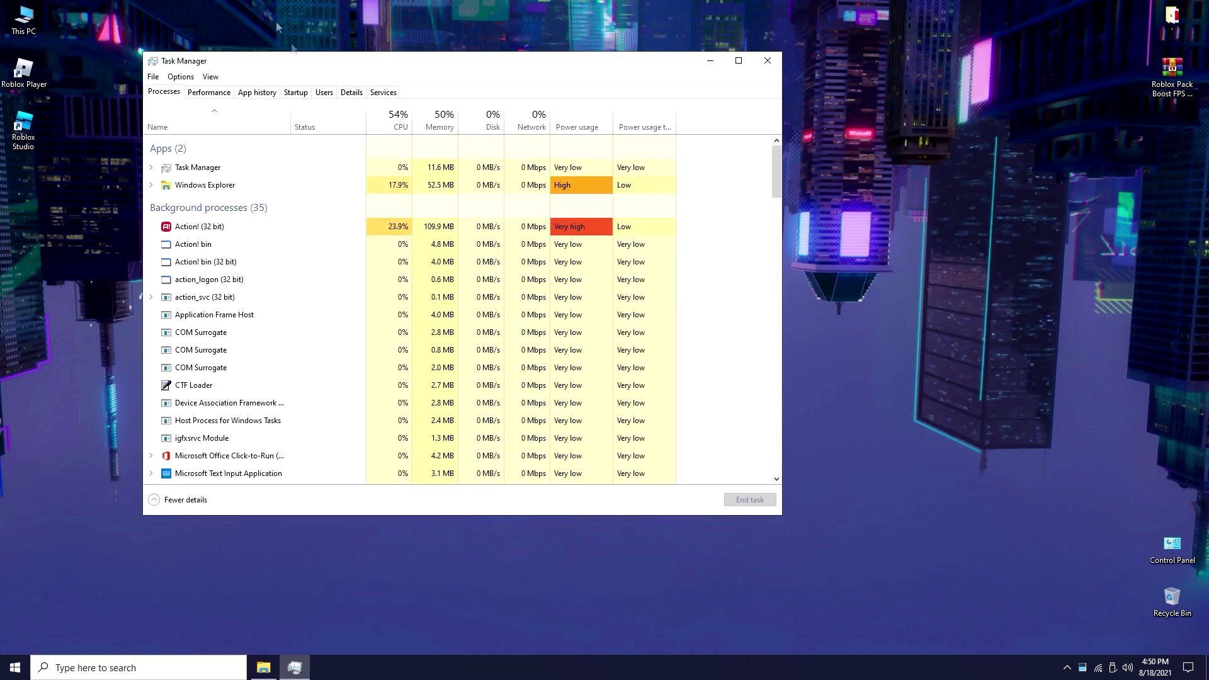
left_click(295, 95)
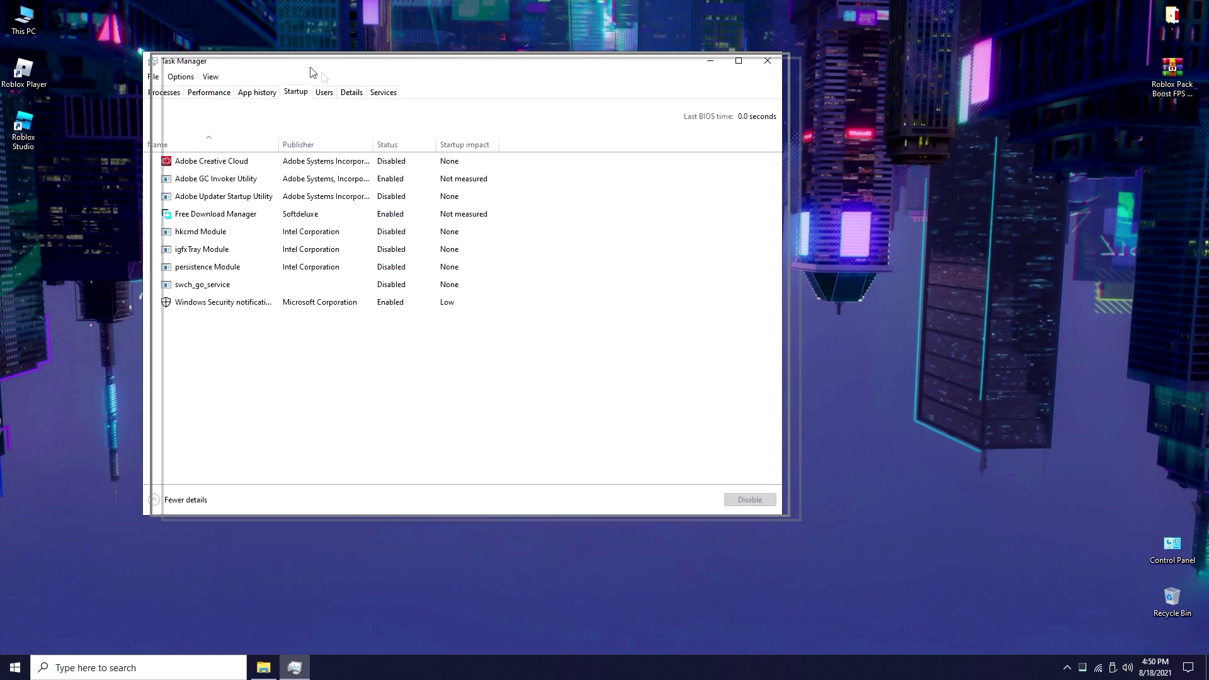
left_click_drag(300, 75, 549, 102)
Disable Adobe GC Invoker Utility, Free Download Manager and Windows Security at startup, then close Task Manager
left_click(594, 193)
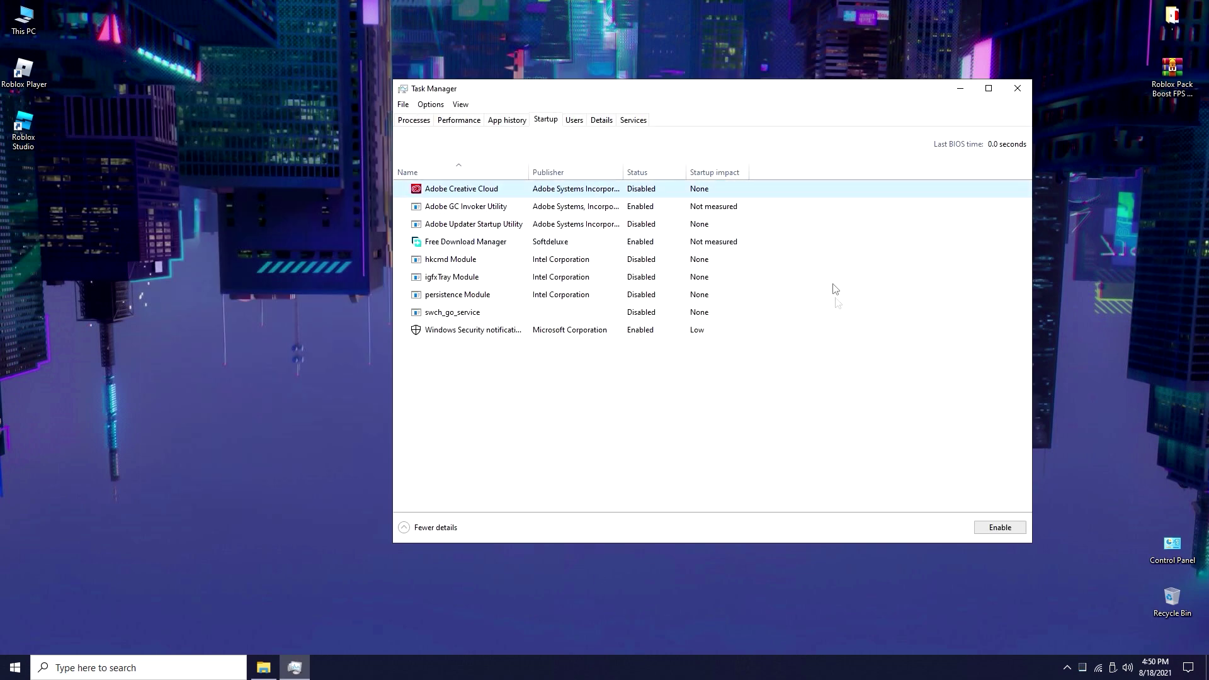
left_click(652, 211)
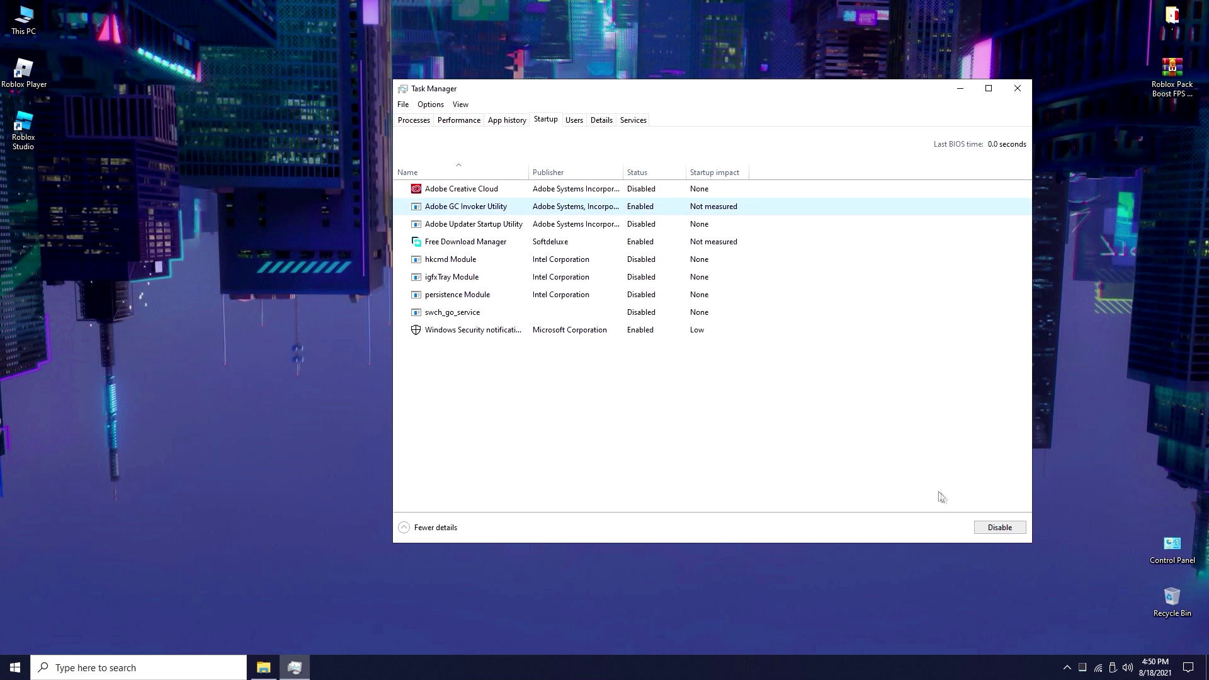
left_click(994, 529)
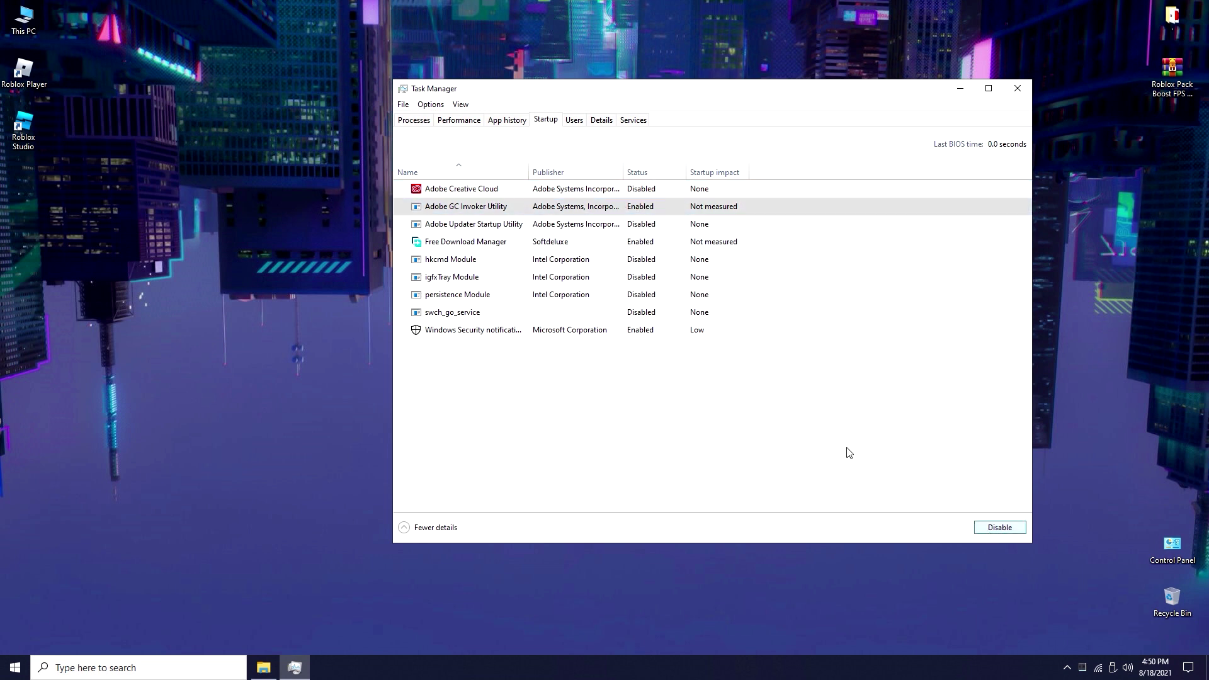
left_click(641, 242)
left_click(976, 527)
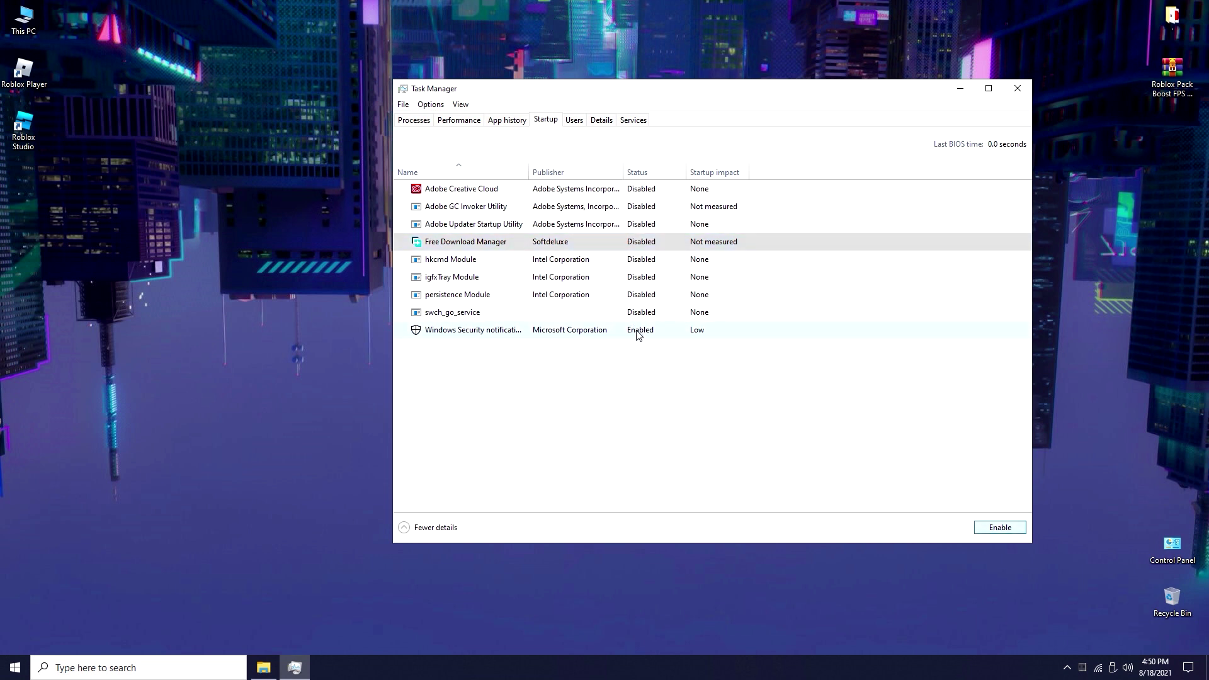
left_click(637, 334)
left_click(979, 528)
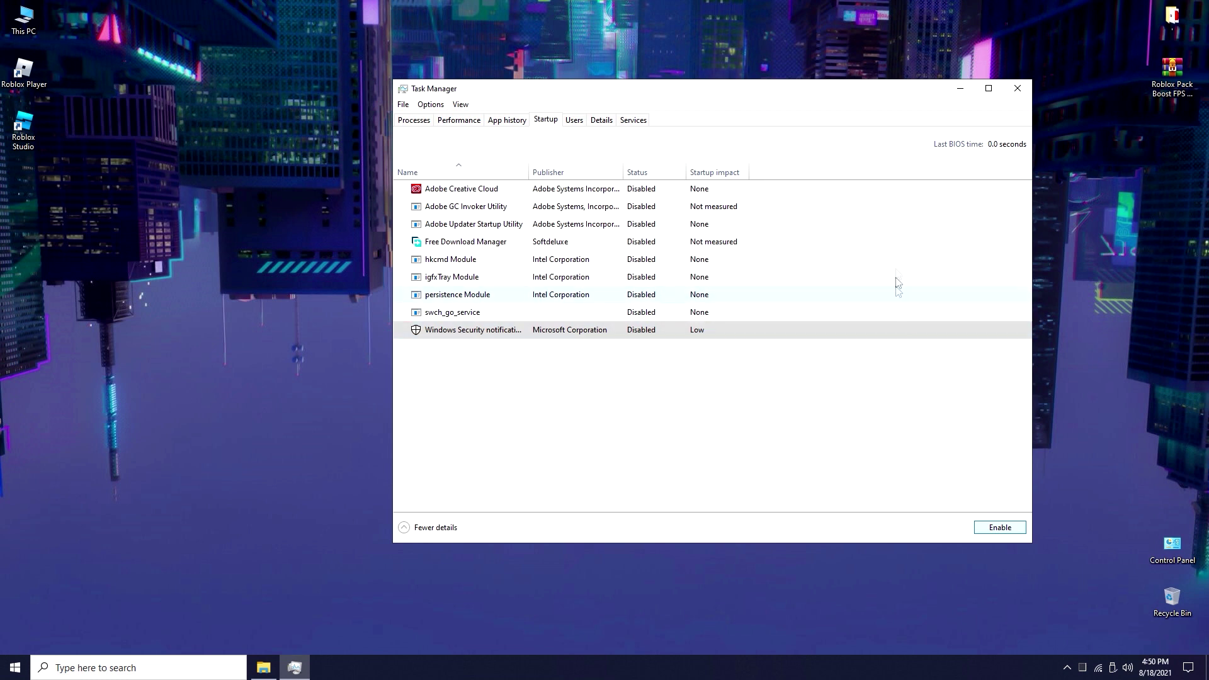
left_click(1018, 88)
right_click(654, 242)
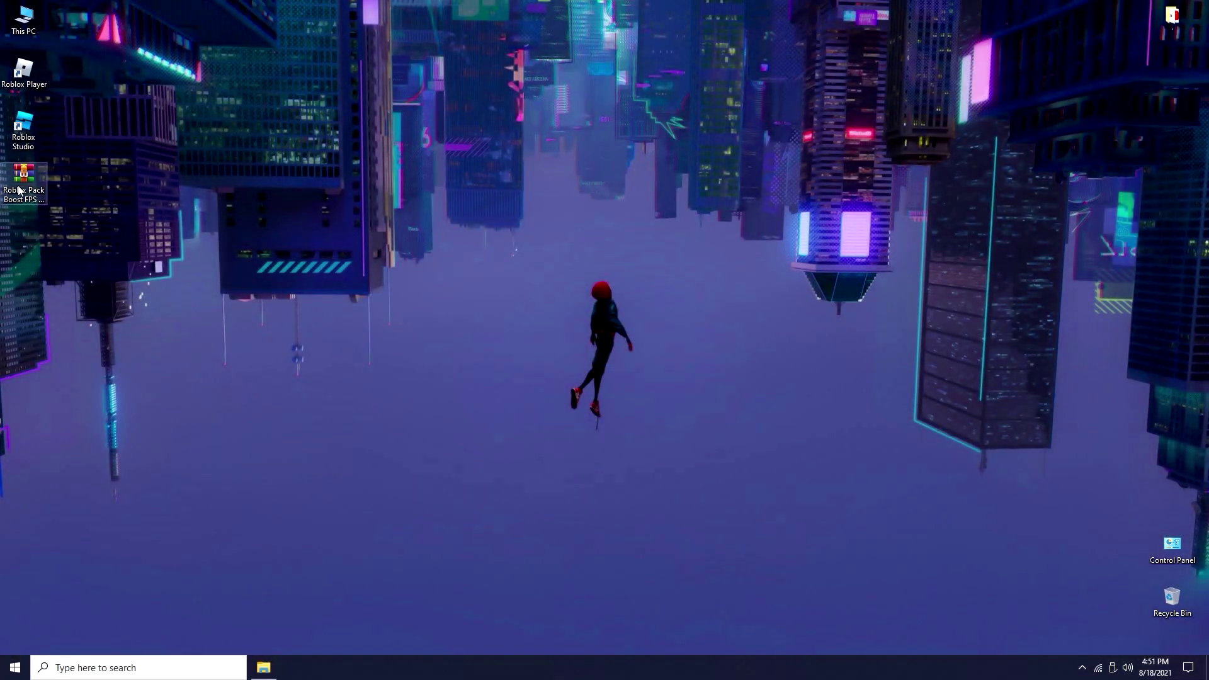
Bring up the WinRAR context menu for the Roblox Pack archive on the desktop
right_click(18, 187)
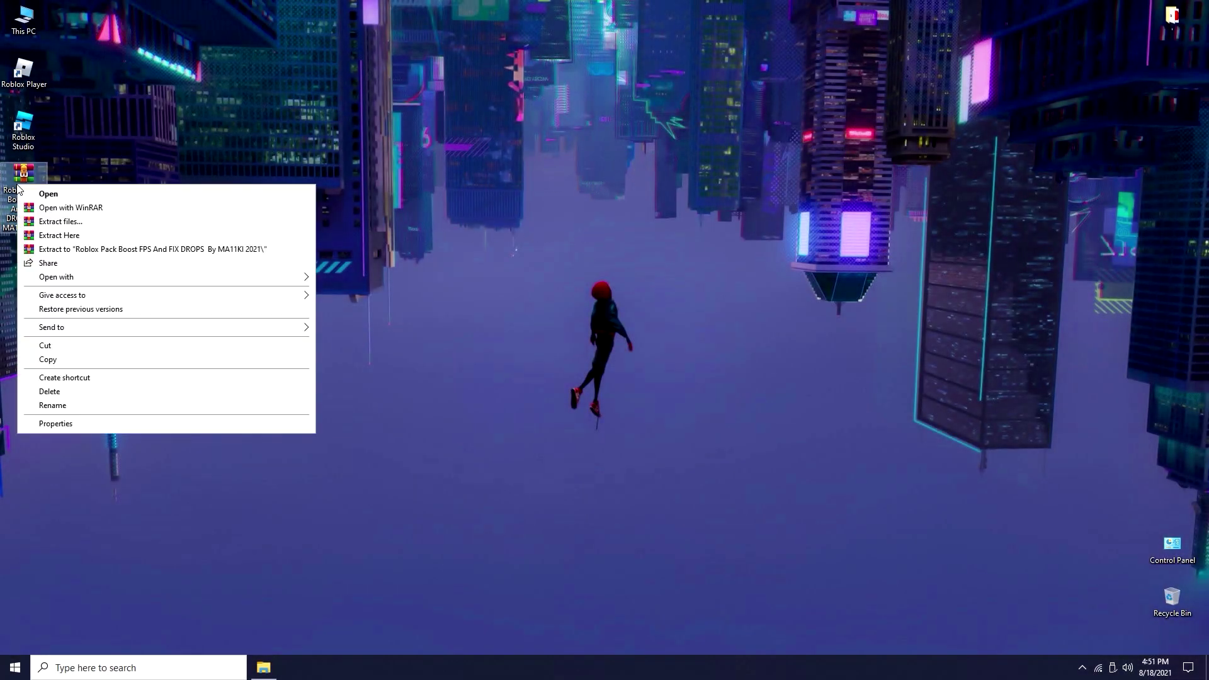
Extract the Roblox Pack archive here and go into its 1 - Roblox Priority folder
left_click(44, 249)
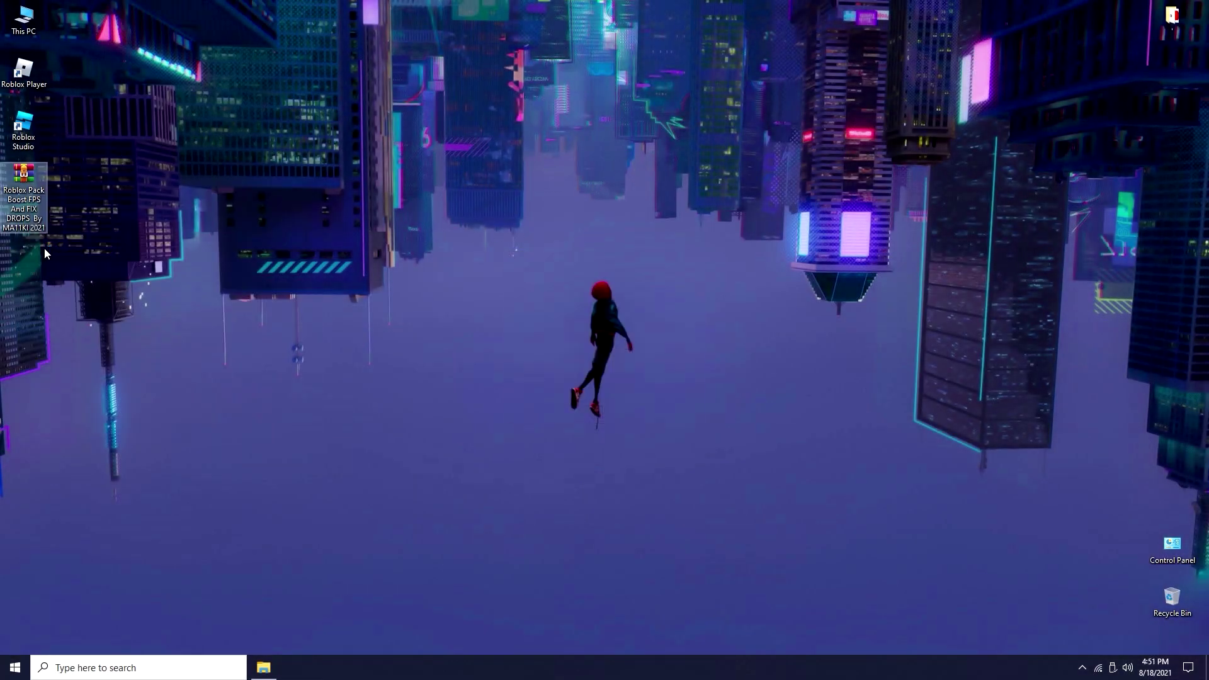
double_click(18, 248)
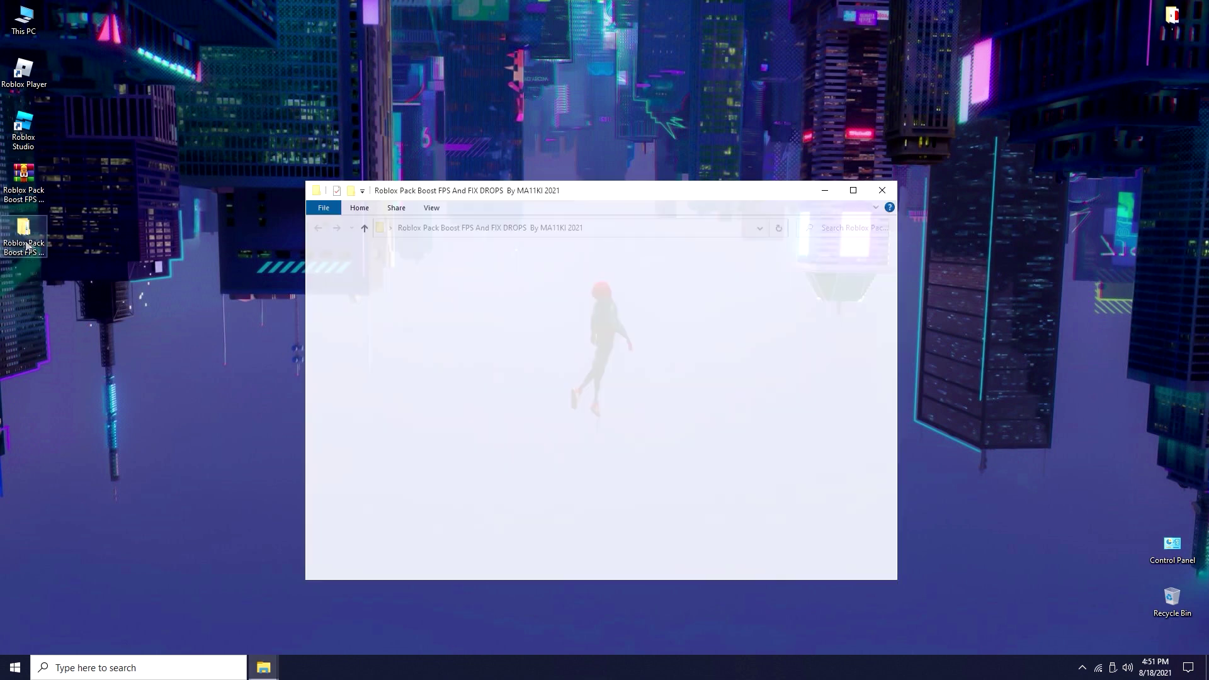
double_click(441, 270)
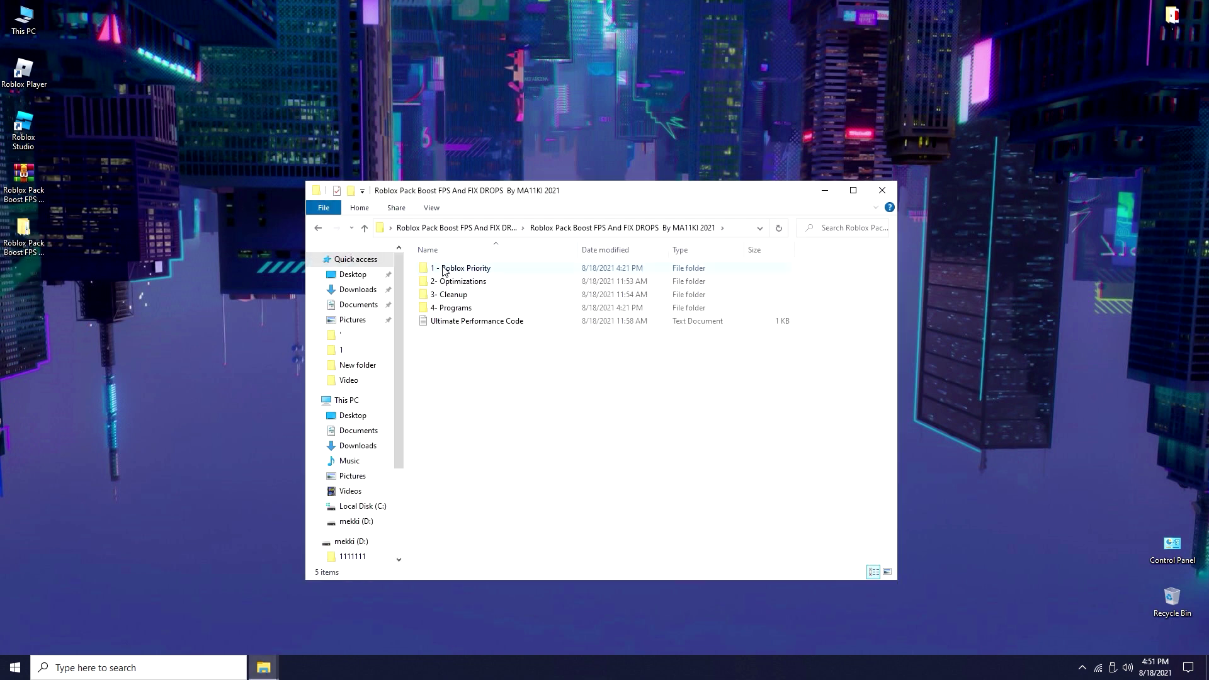
Merge RobloxHighPriority.reg into the registry, accepting UAC, and return to the pack folder
left_click_drag(489, 333, 461, 267)
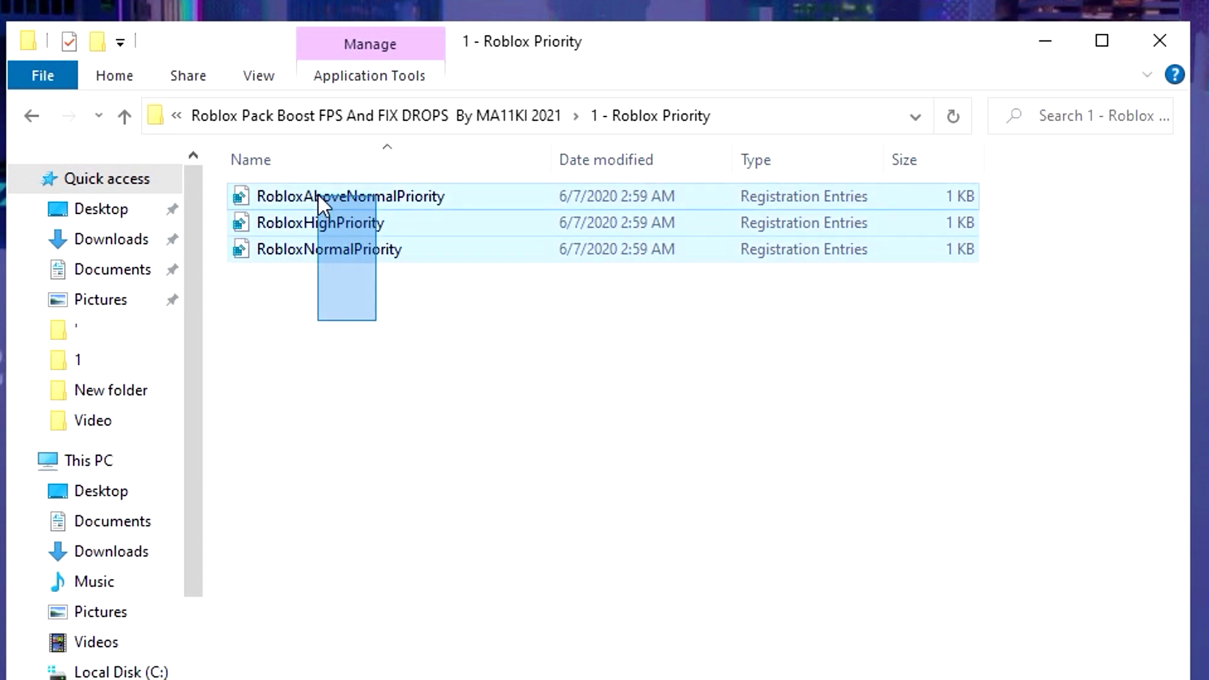
left_click(461, 281)
key("Down")
double_click(318, 223)
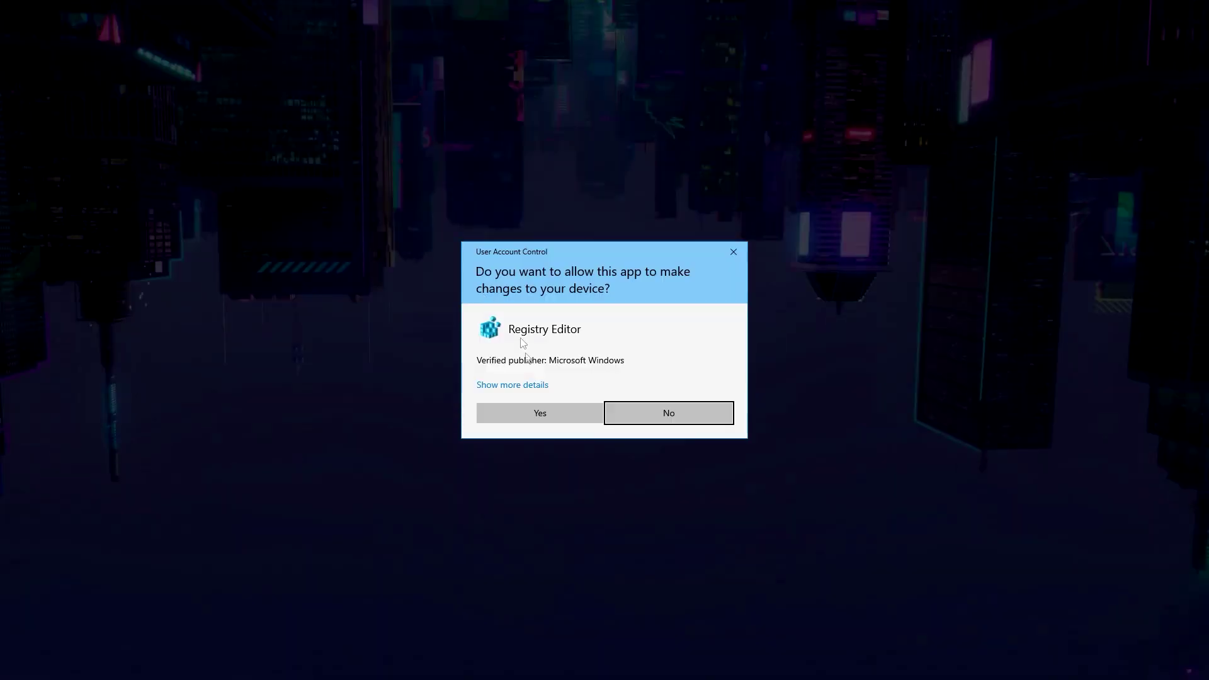
left_click(518, 400)
key("Return")
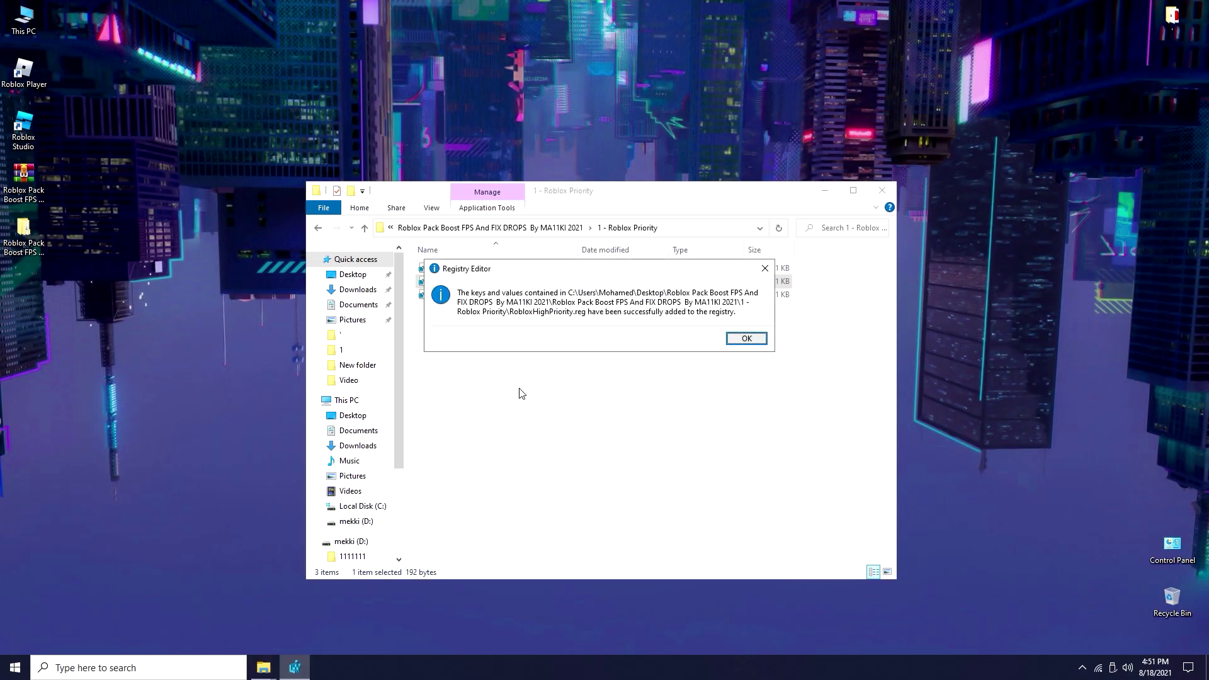
key("Return")
key("BackSpace")
In 2- Optimizations > Thread Priorities, merge Intel Thread Priority.reg into the registry
double_click(477, 281)
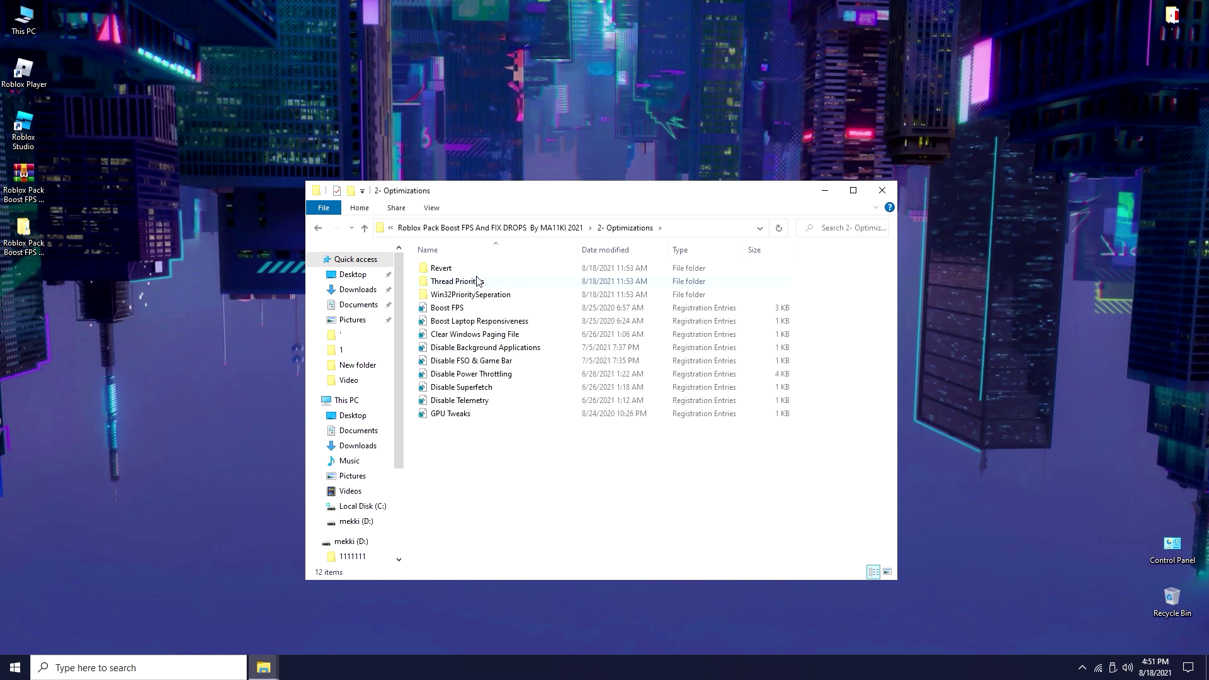
left_click_drag(595, 522, 484, 259)
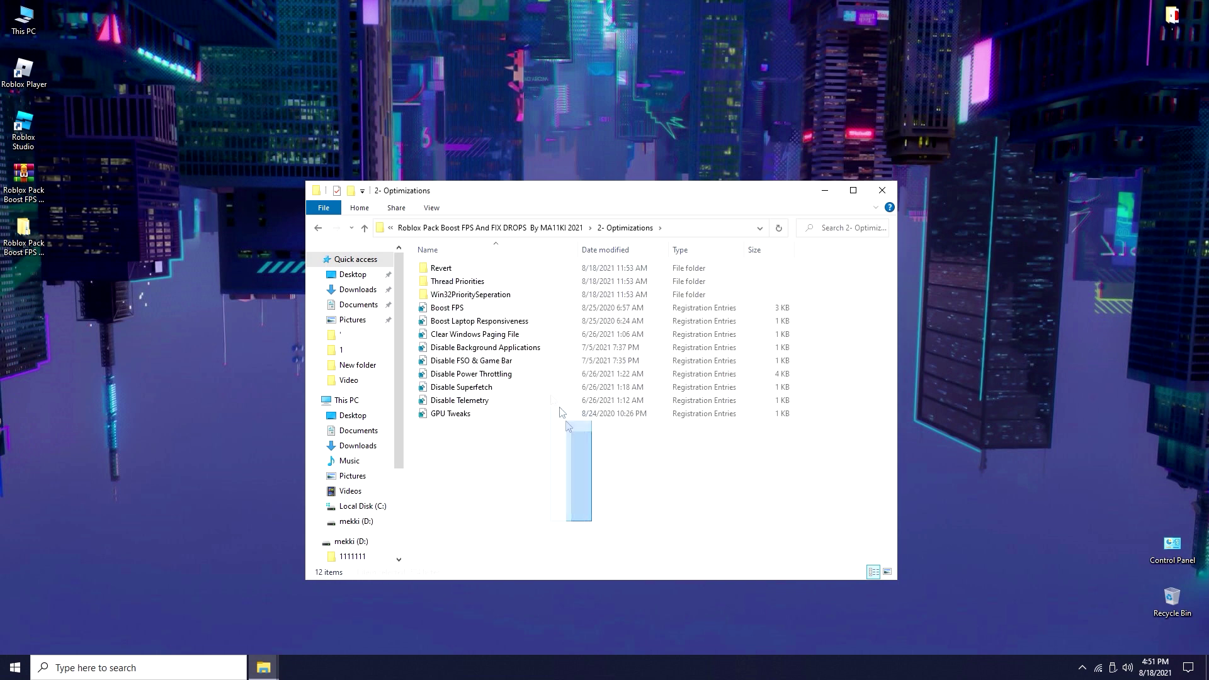
double_click(464, 283)
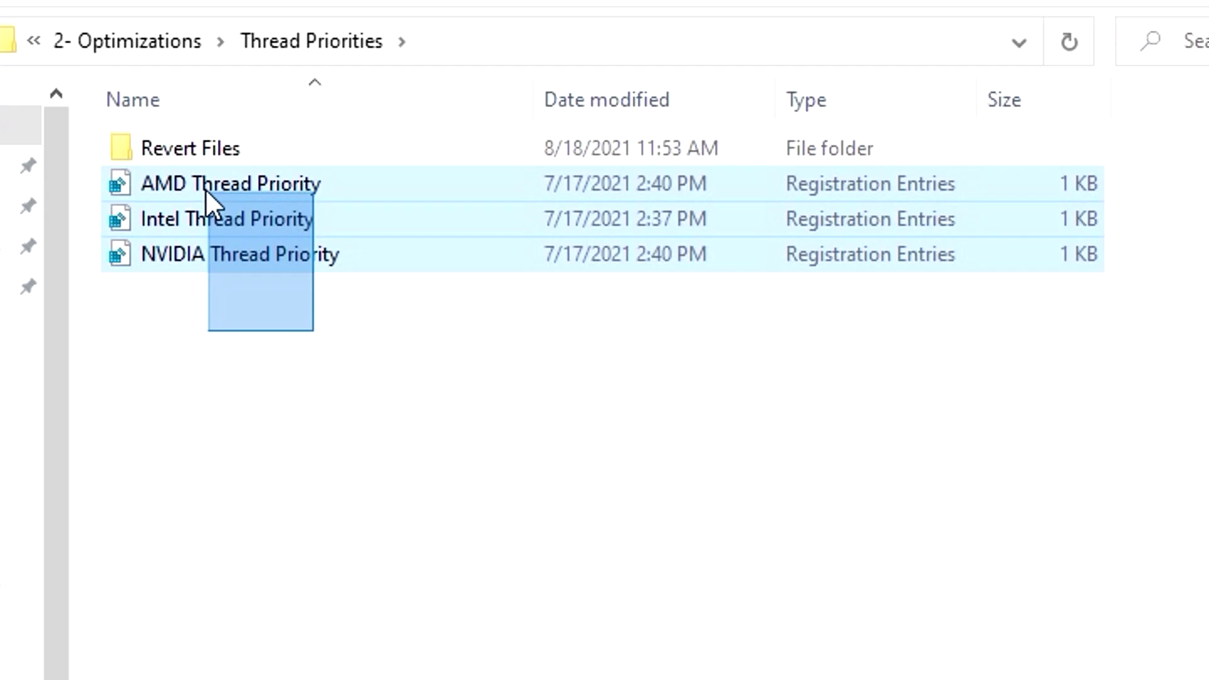
left_click_drag(207, 189, 206, 193)
left_click(206, 194)
left_click(218, 220)
left_click(225, 253)
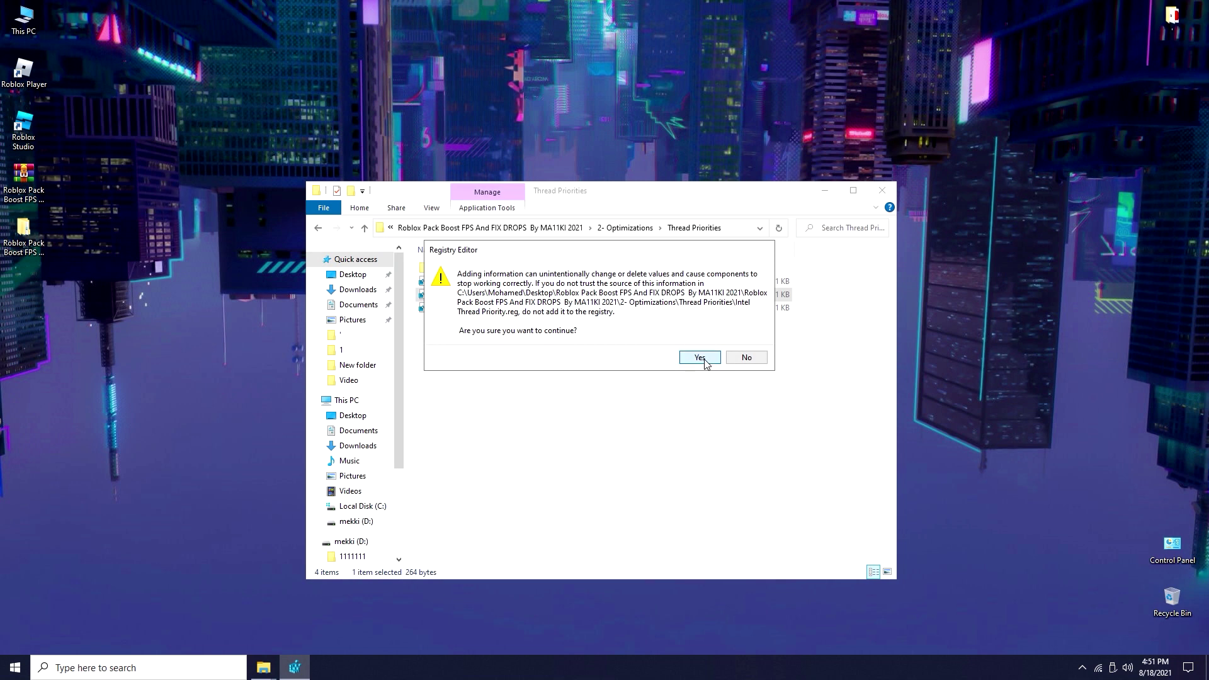
left_click(699, 357)
left_click(745, 346)
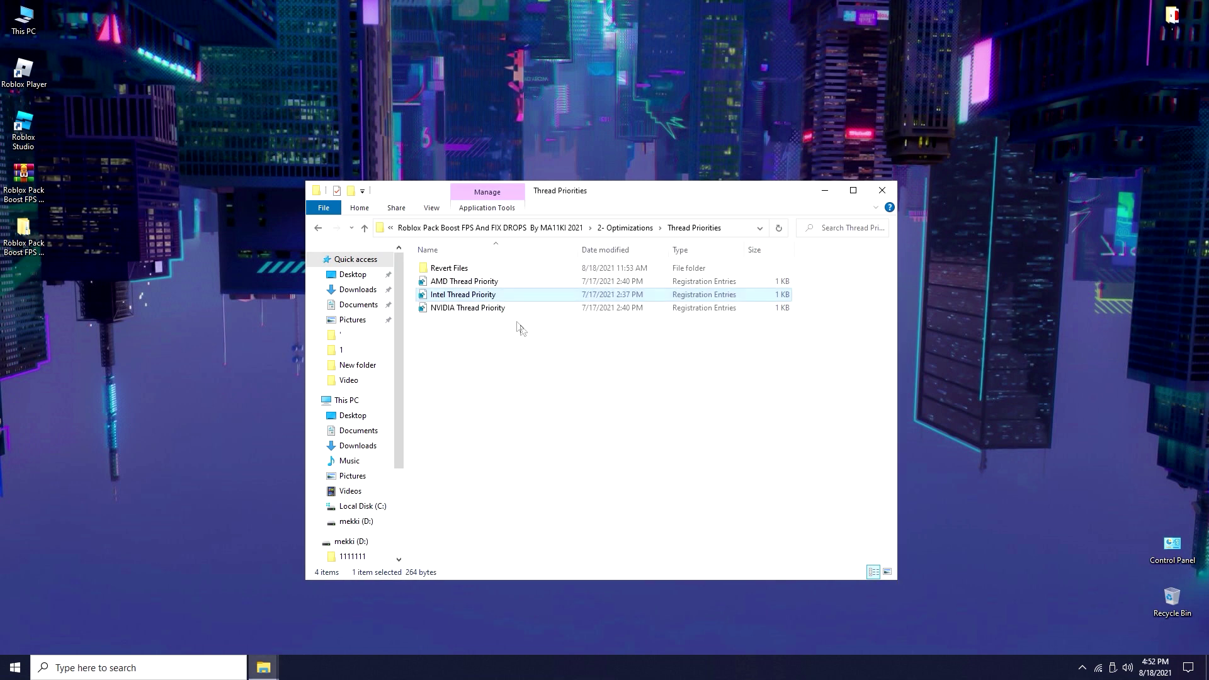
In Win32PrioritySeperation, merge 16 Hex (Smooth Gameplay).reg, then return and select Boost FPS
key("BackSpace")
double_click(482, 296)
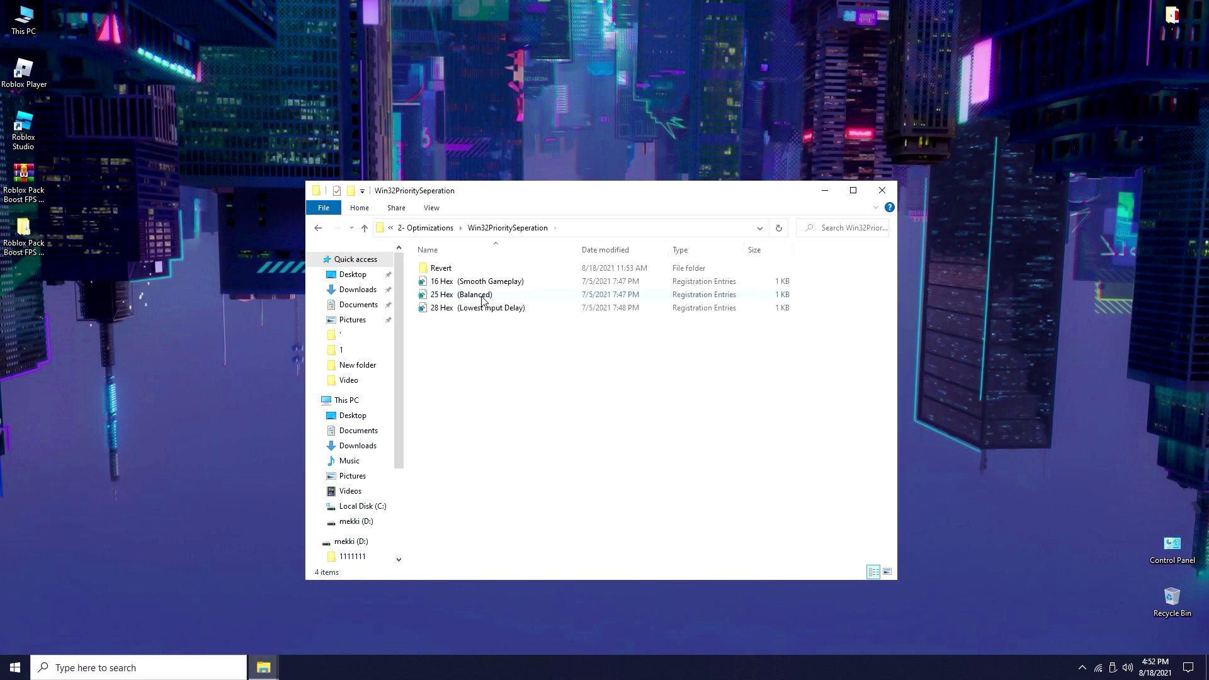
left_click_drag(502, 337, 444, 274)
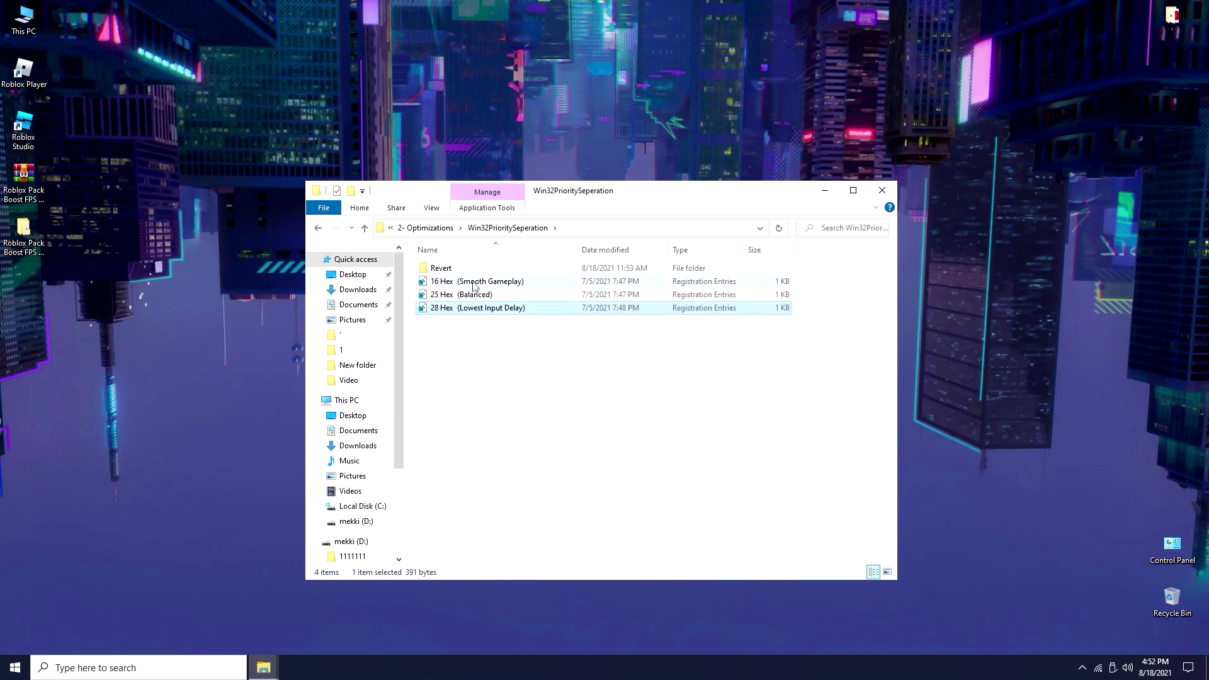
left_click(469, 285)
double_click(470, 285)
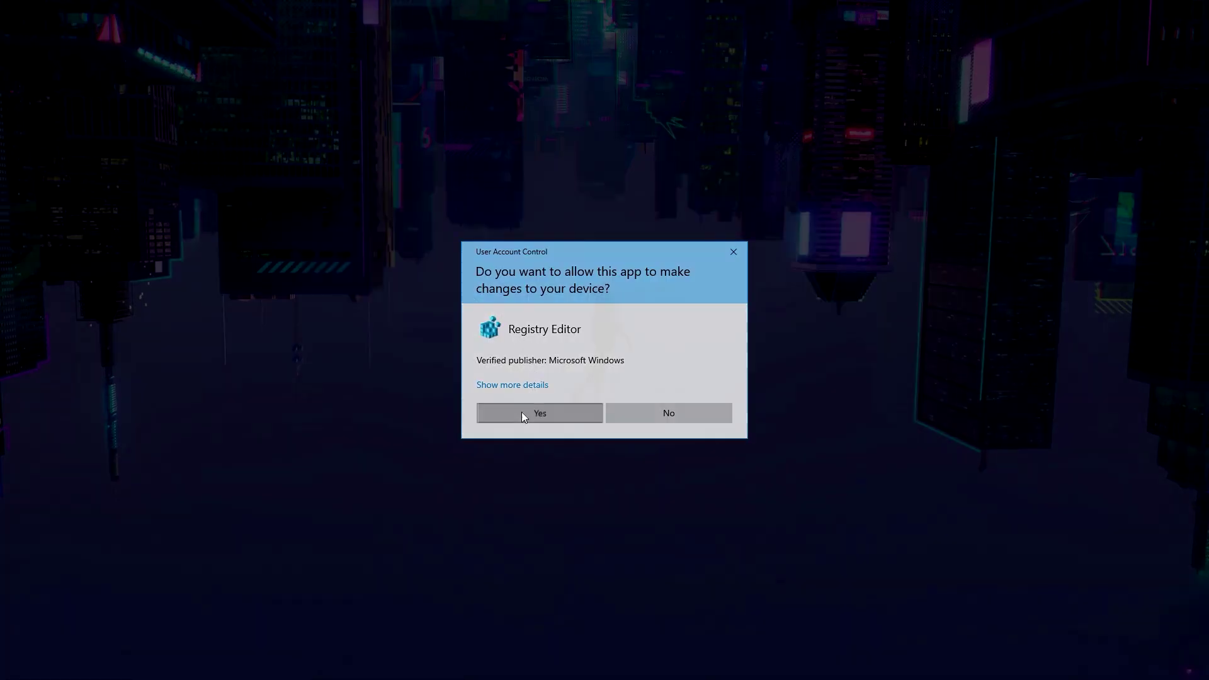
left_click(522, 412)
left_click(700, 363)
left_click(747, 347)
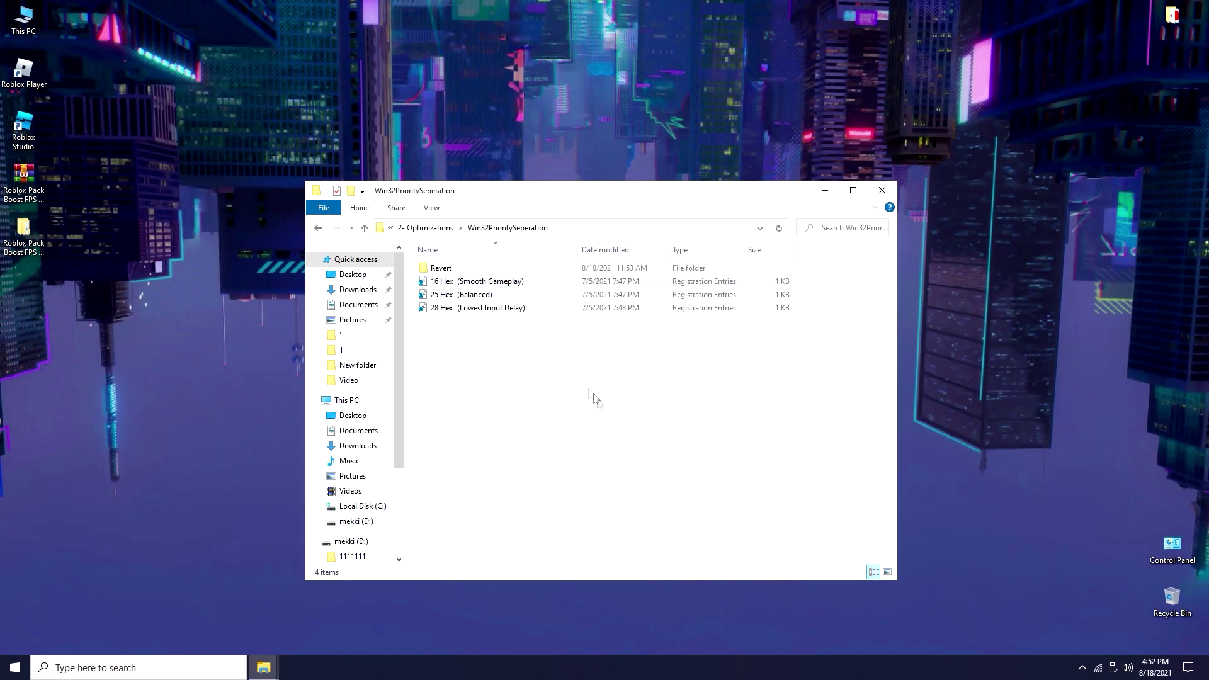
key("BackSpace")
left_click(484, 310)
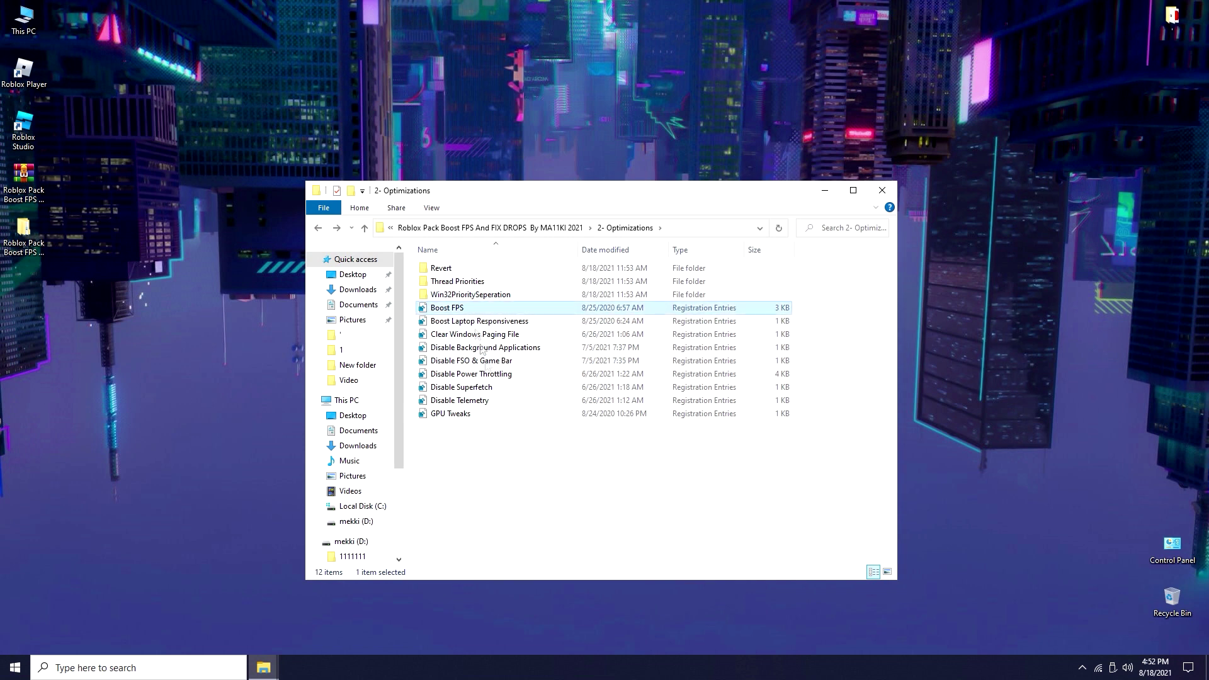
Merge Boost FPS.reg and the next optimization file, accepting the UAC prompts
double_click(485, 312)
left_click(540, 418)
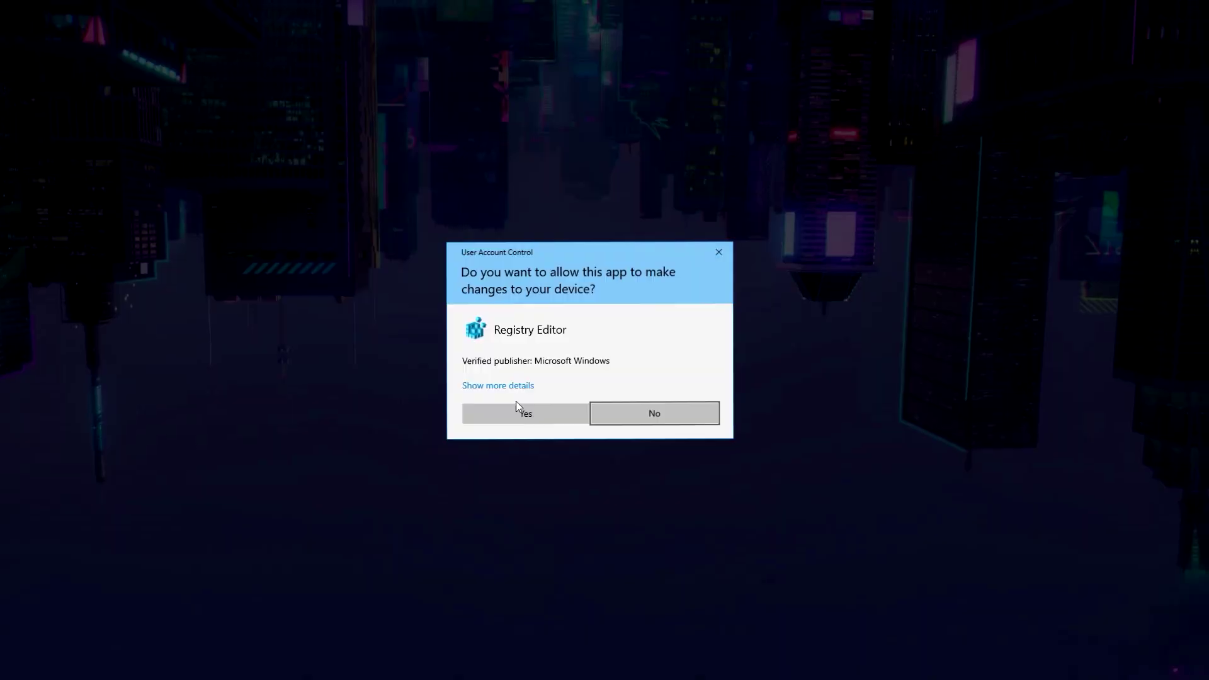
left_click(517, 408)
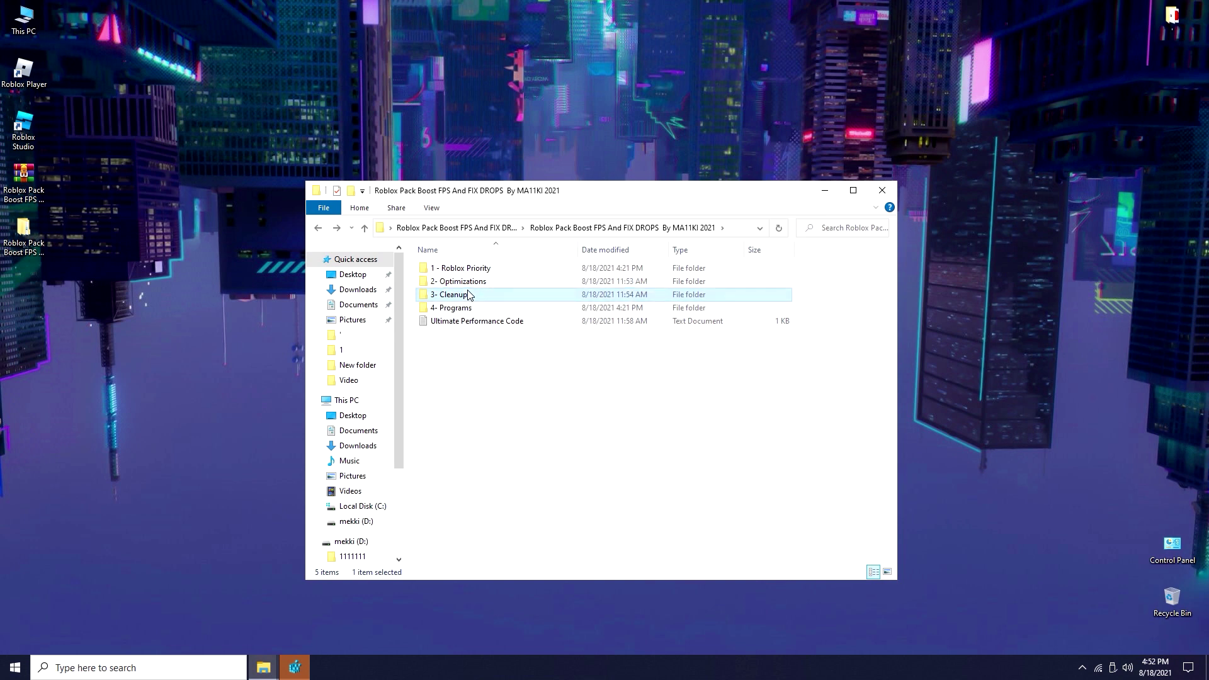
From 3- Cleanup, launch adwcleaner_8.3.0 as administrator and accept UAC
double_click(468, 296)
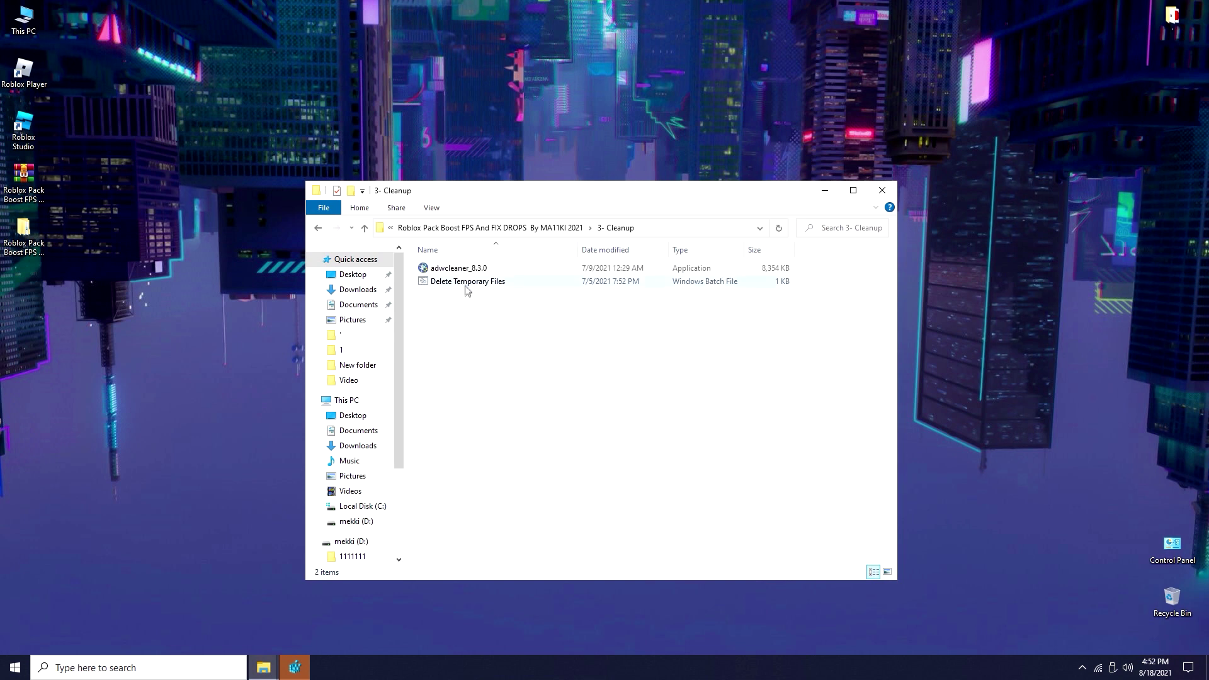
right_click(461, 270)
left_click(501, 291)
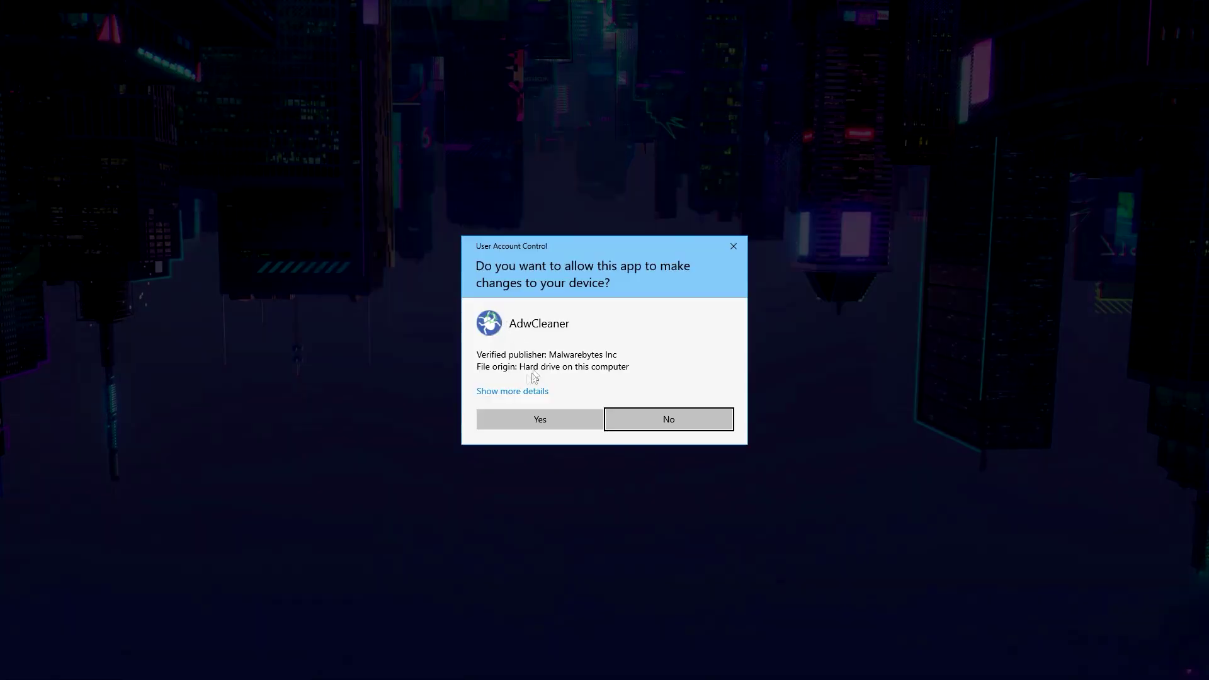
left_click(532, 414)
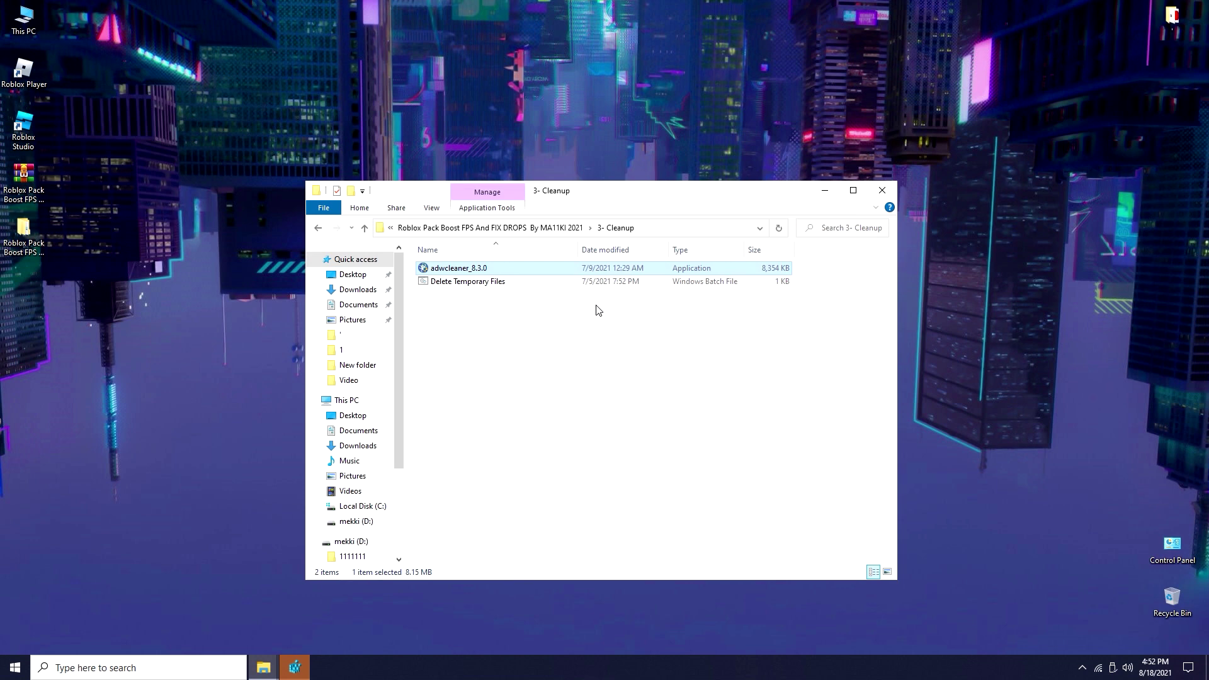
Confirm the Boost Laptop Responsiveness registry addition, run an AdwCleaner scan, and skip basic repair
left_click(295, 669)
left_click(698, 357)
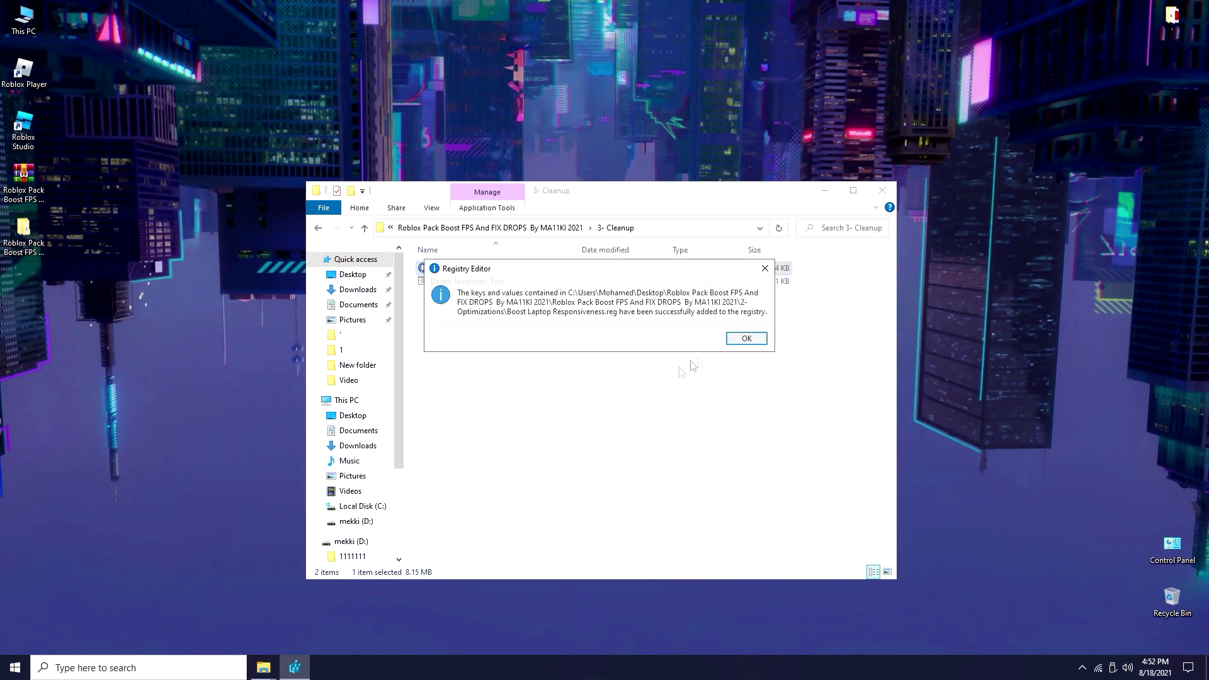
left_click(754, 338)
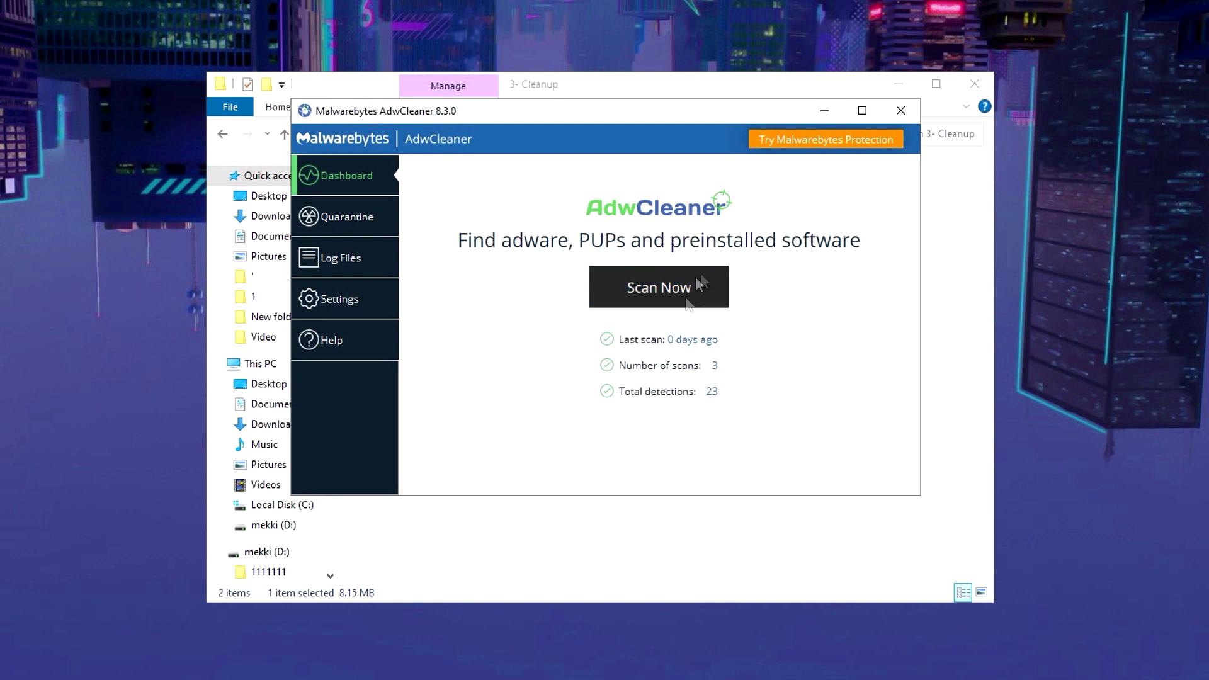
left_click(697, 279)
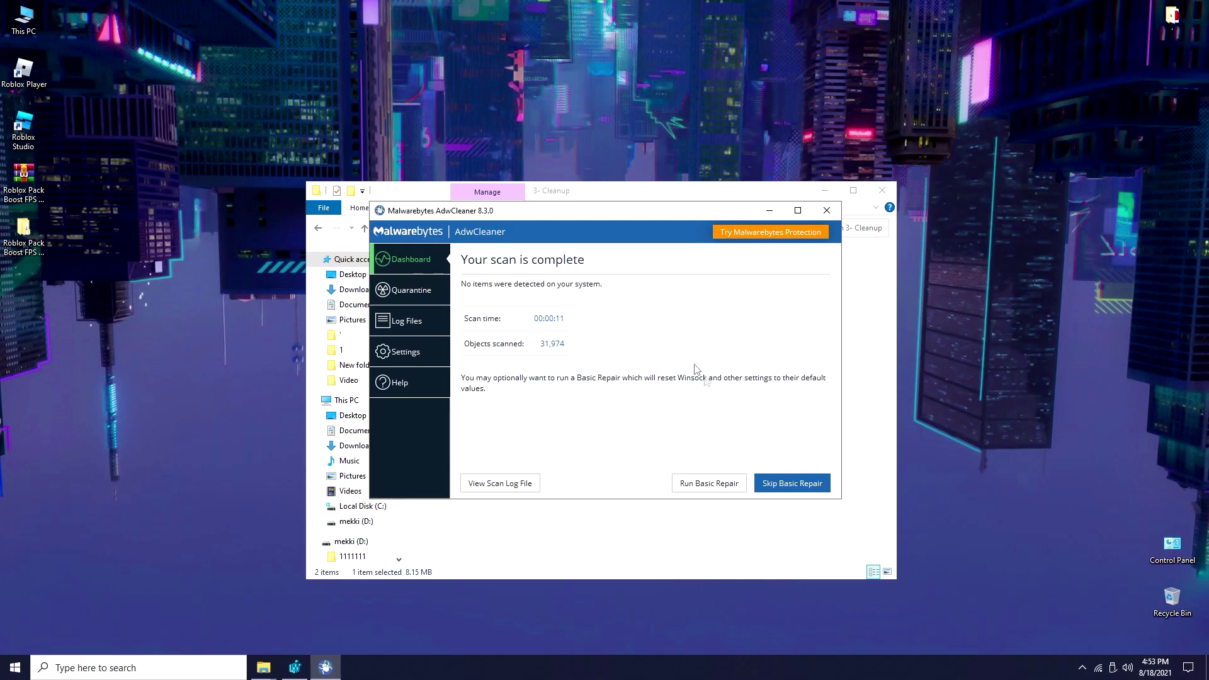
left_click(784, 485)
Close AdwCleaner and the registry message, then run Delete Temporary Files as administrator
left_click(827, 209)
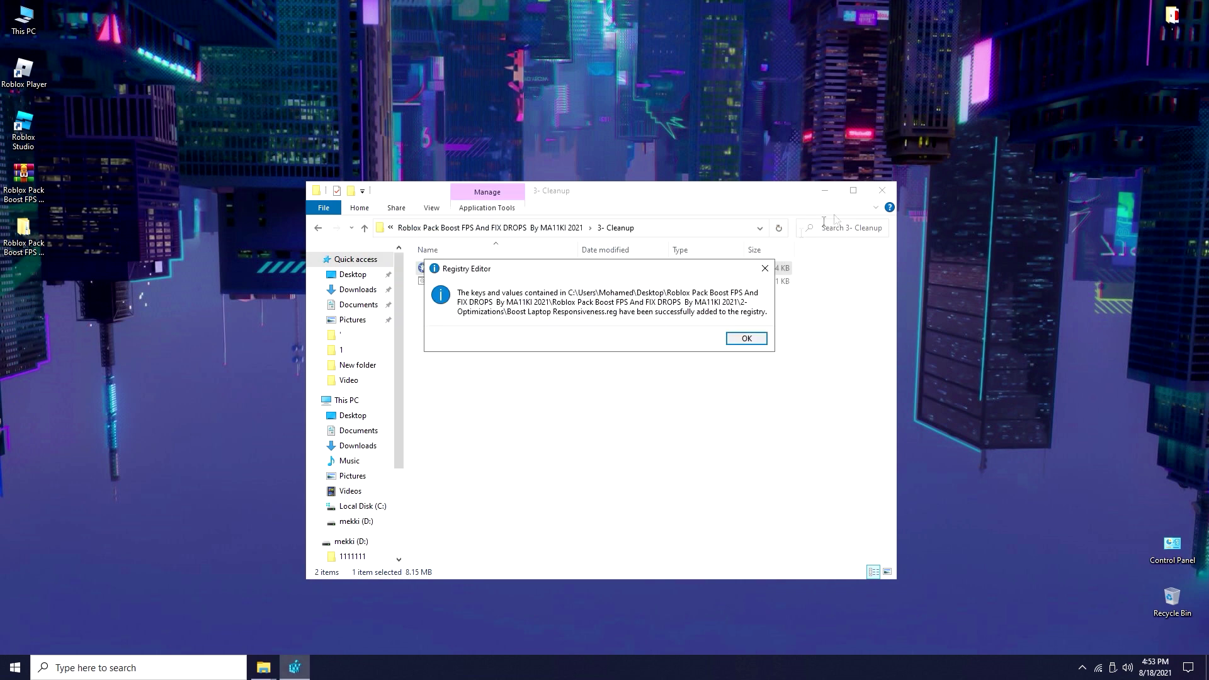
left_click(746, 338)
right_click(544, 284)
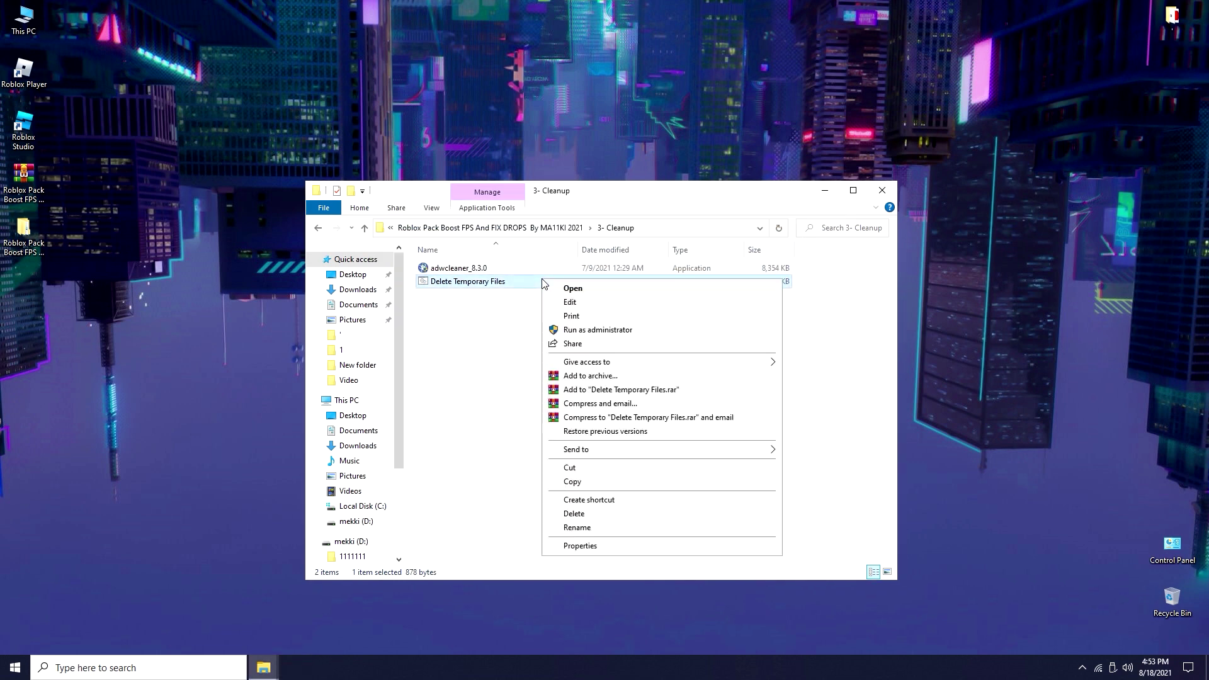
left_click(573, 330)
left_click(539, 414)
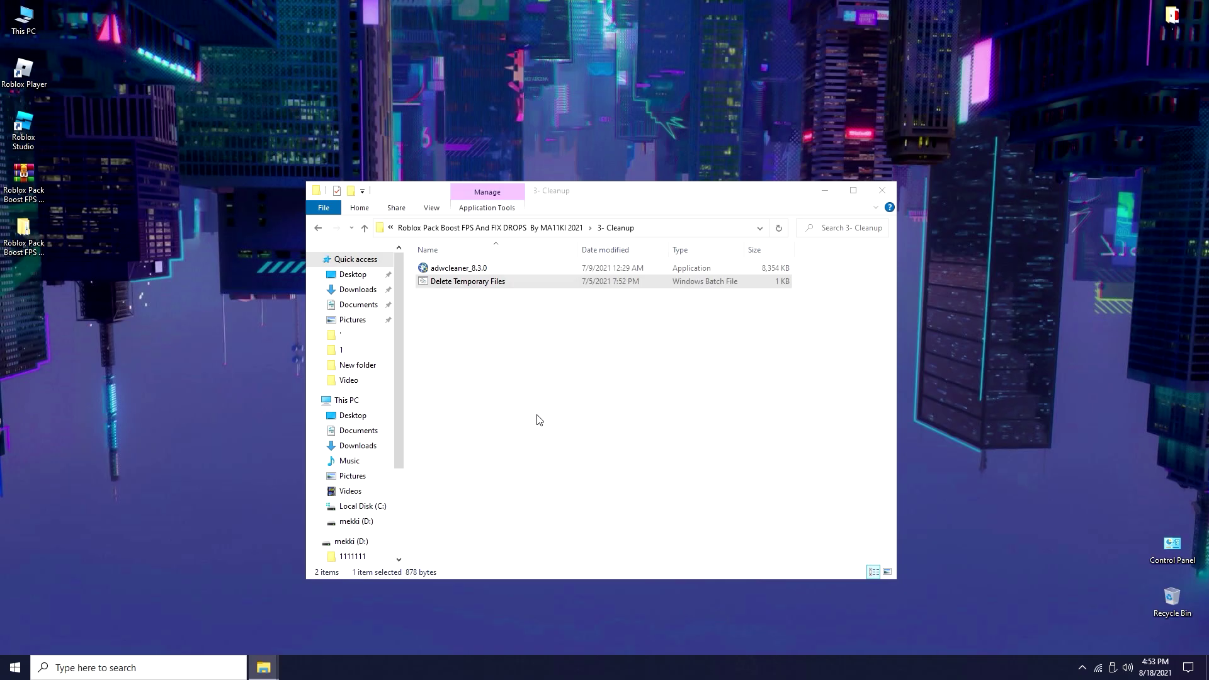
key("Return")
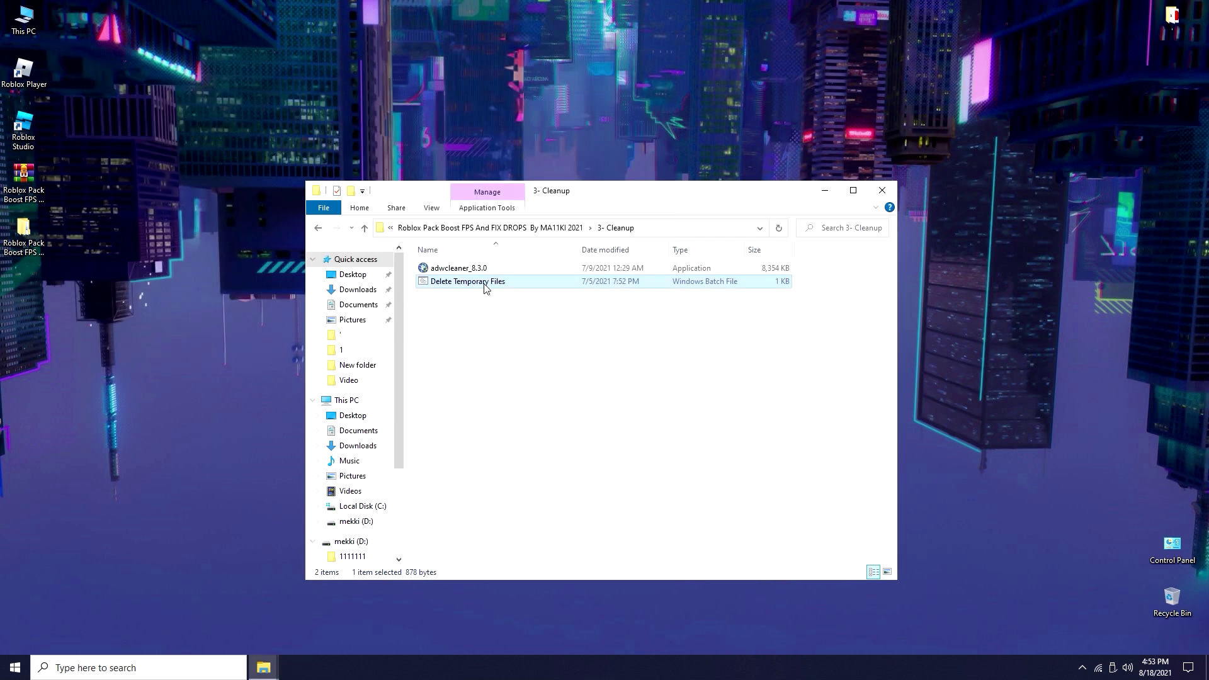
Look inside 4- Programs, return to the pack folder and view the Ultimate Performance Code file
key("BackSpace")
double_click(449, 308)
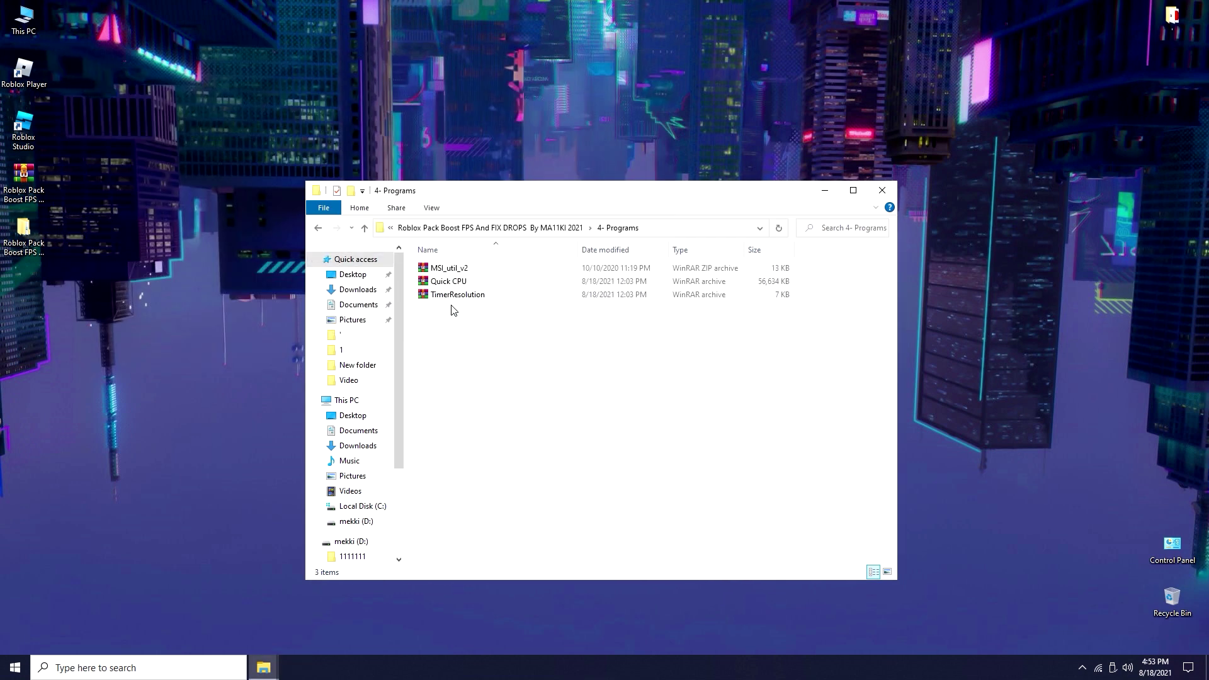
mouse_move(505, 328)
left_mouse_down()
mouse_move(426, 257)
mouse_move(478, 343)
left_mouse_up()
key("BackSpace")
double_click(453, 322)
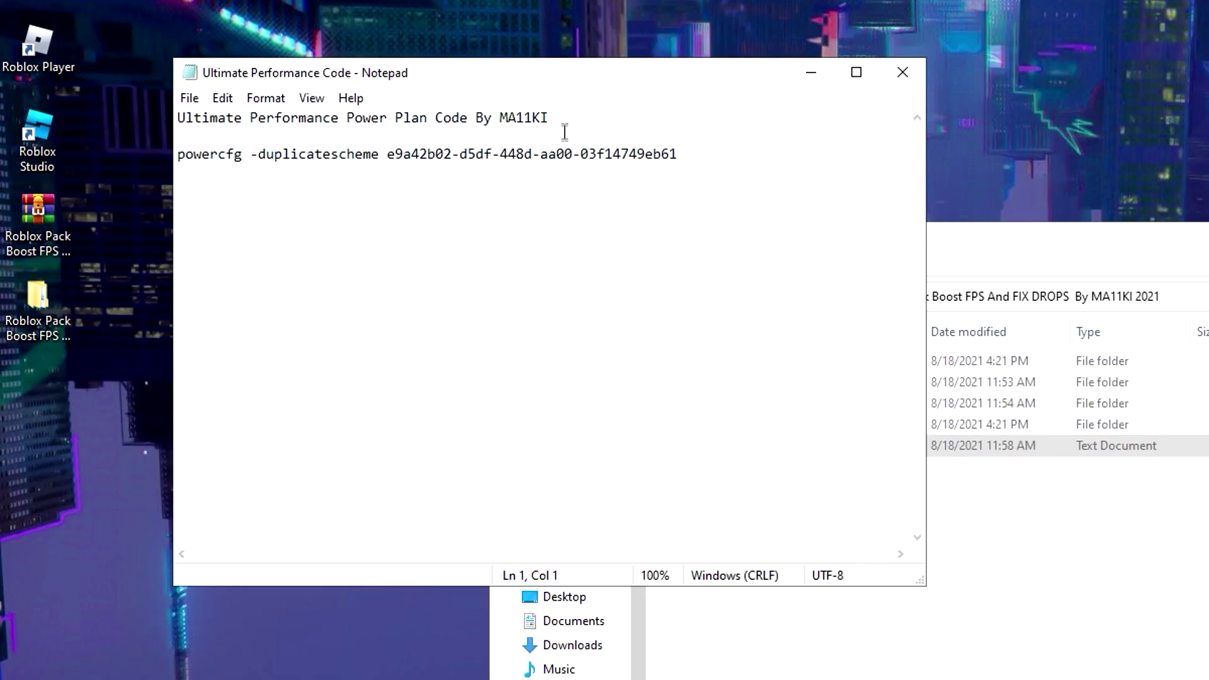
Select the powercfg command line and launch an administrator Command Prompt
mouse_move(635, 154)
left_mouse_down()
mouse_move(670, 154)
mouse_move(241, 156)
mouse_move(162, 172)
left_mouse_up()
key("ctrl+c")
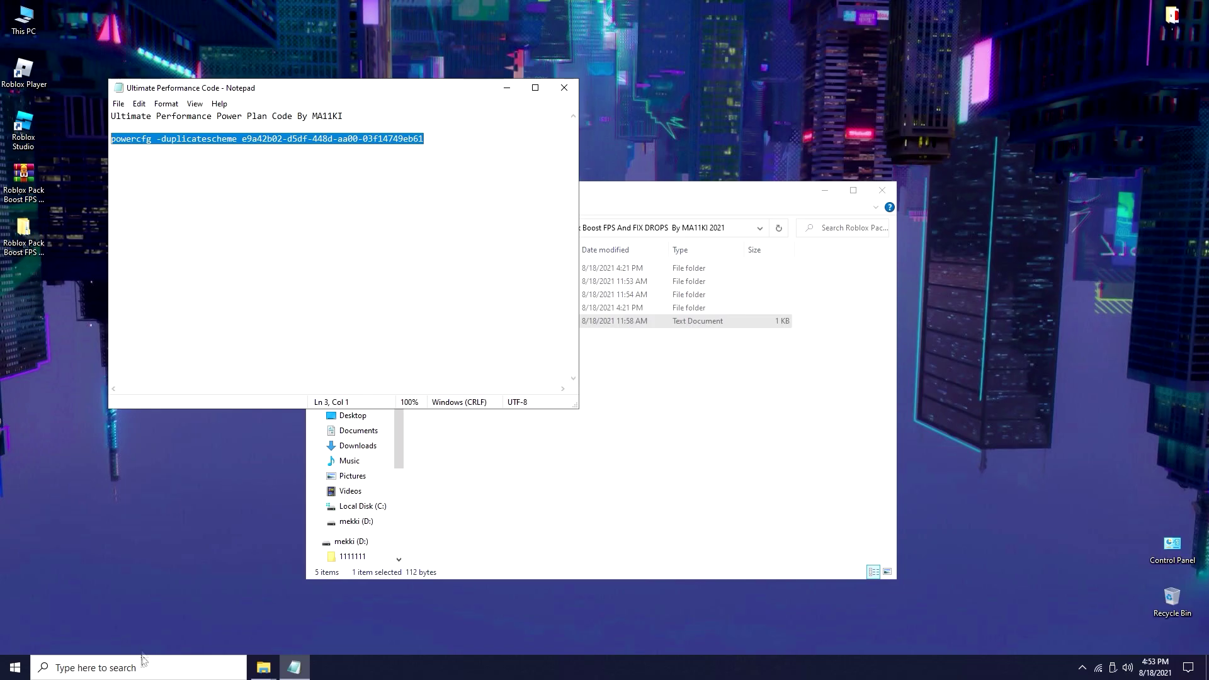
left_click(141, 671)
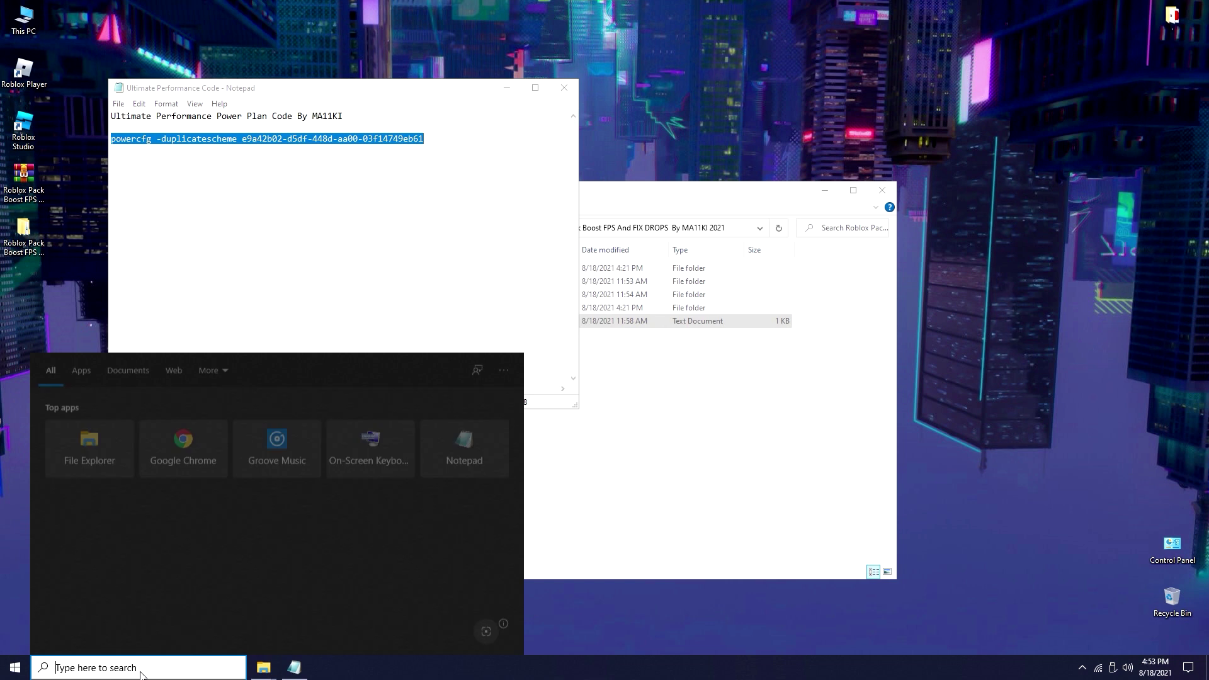
type("cmd")
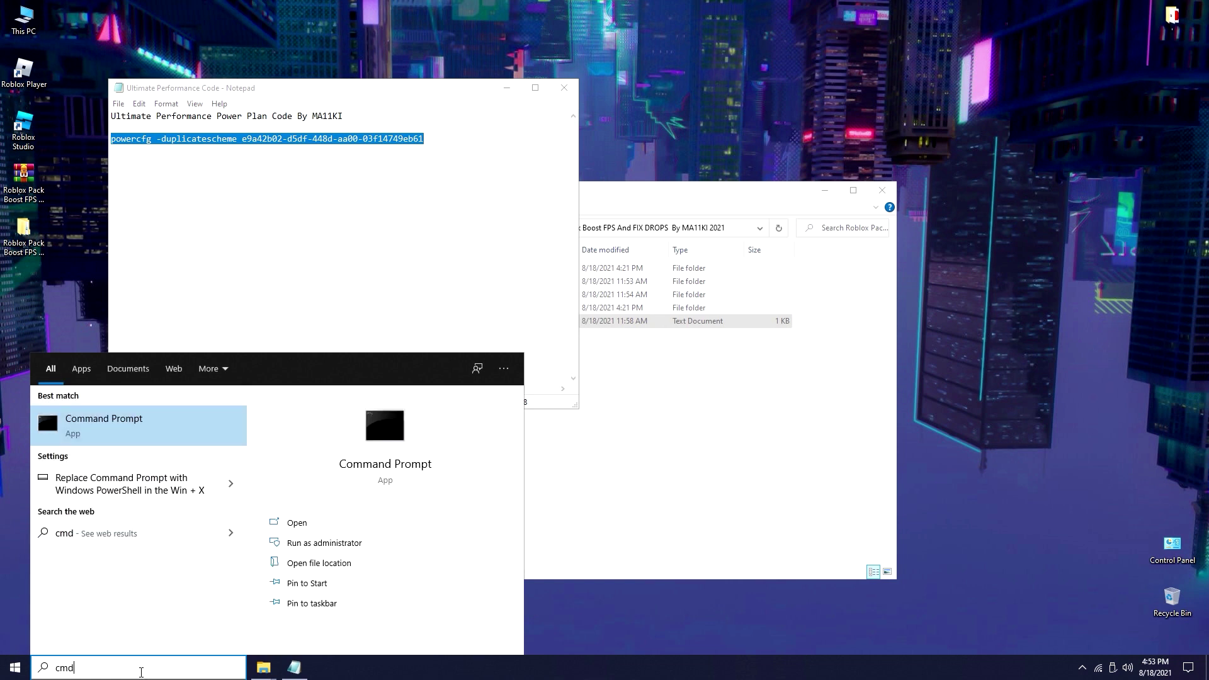
right_click(135, 418)
left_click(185, 424)
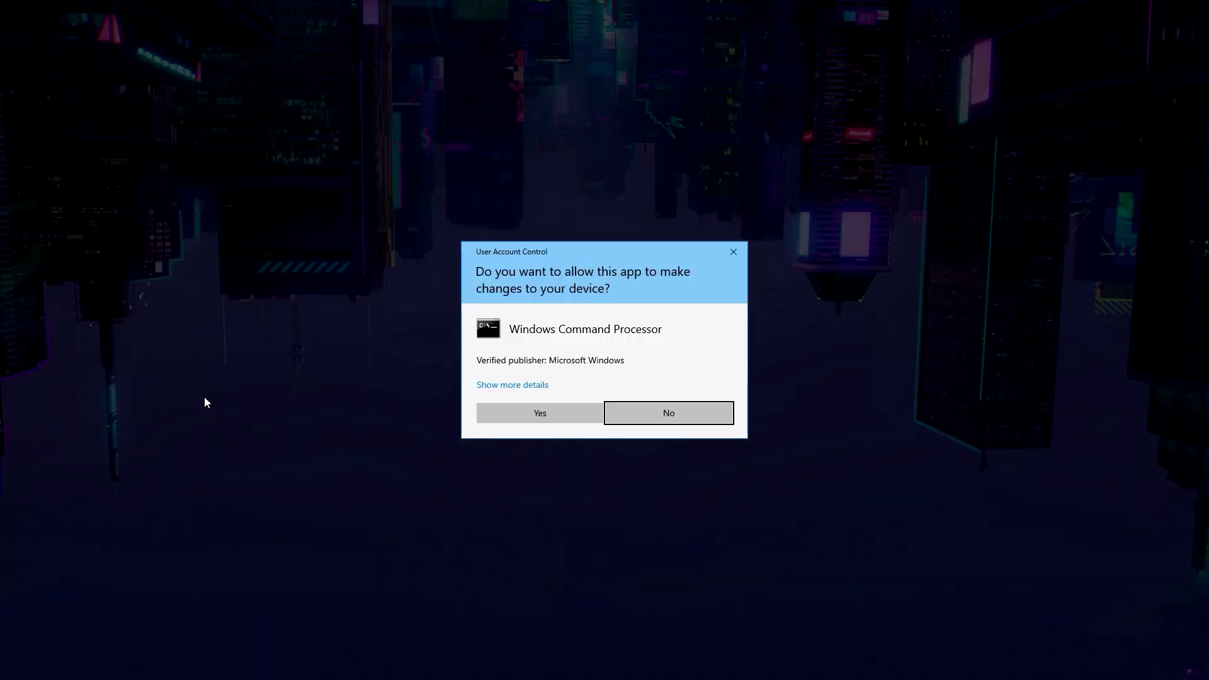
left_click(542, 421)
Run the pasted powercfg -duplicatescheme command to create Ultimate Performance, then close the console
left_click(431, 191)
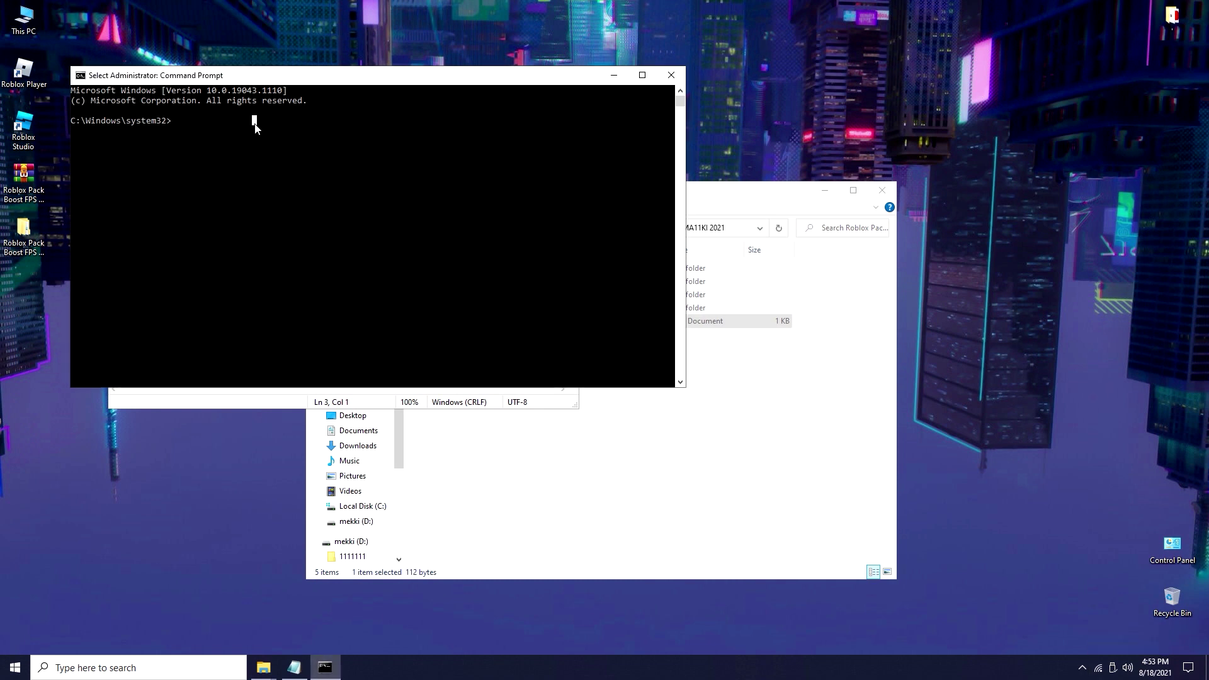
key("ctrl+v")
key("Return")
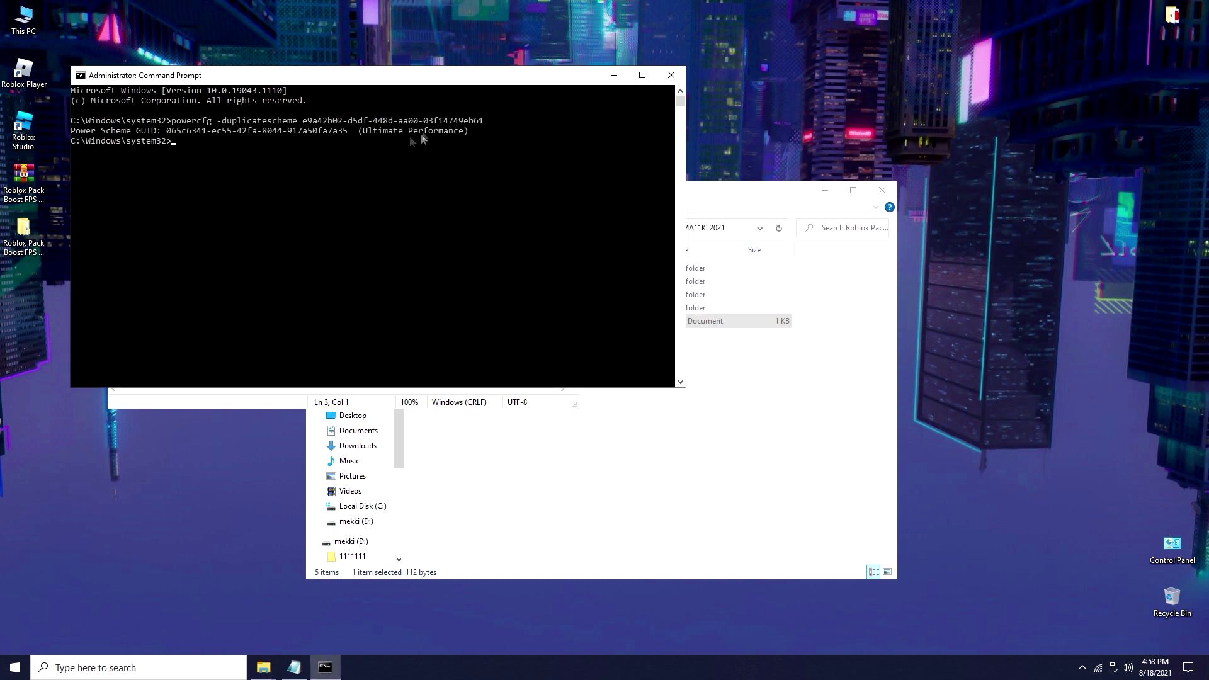
left_click(671, 75)
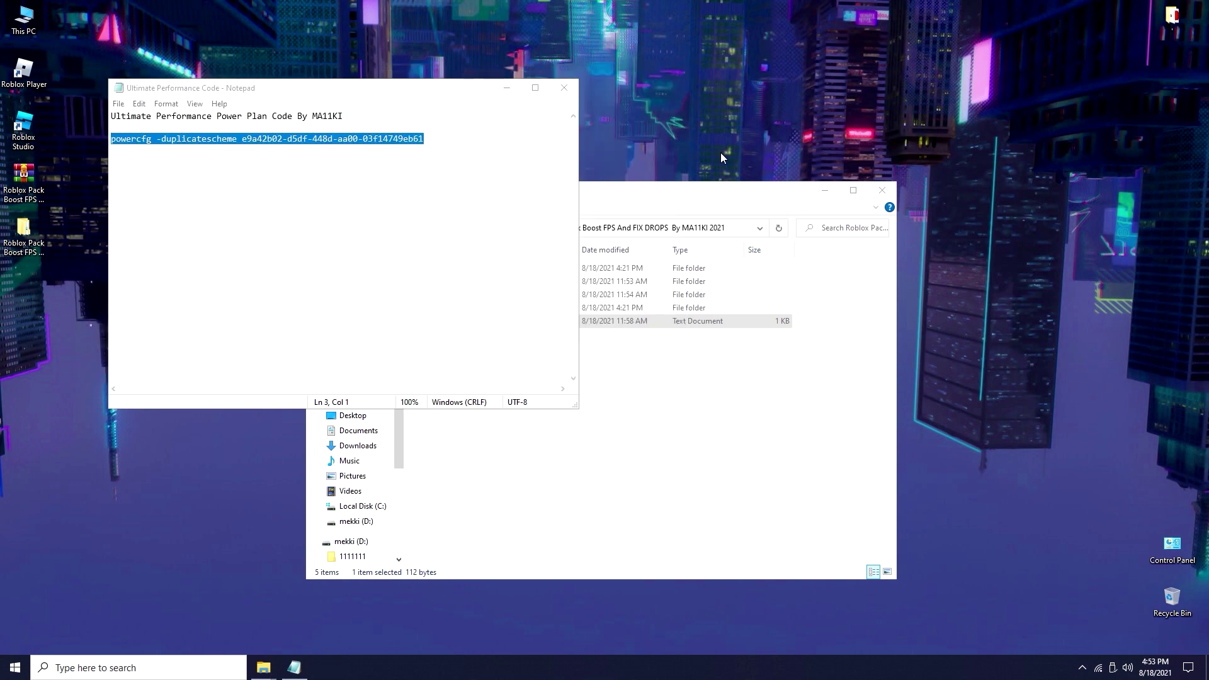
Close the notes and pack folder, then view Control Panel items as large icons
left_click(565, 87)
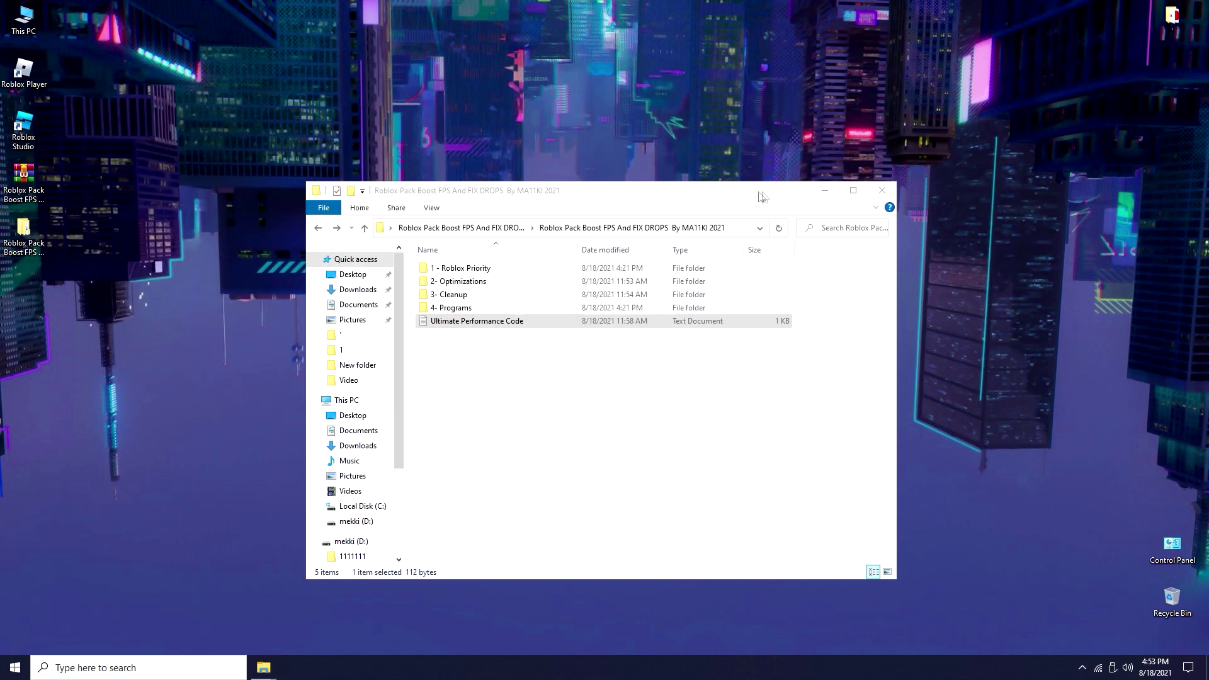
left_click(881, 190)
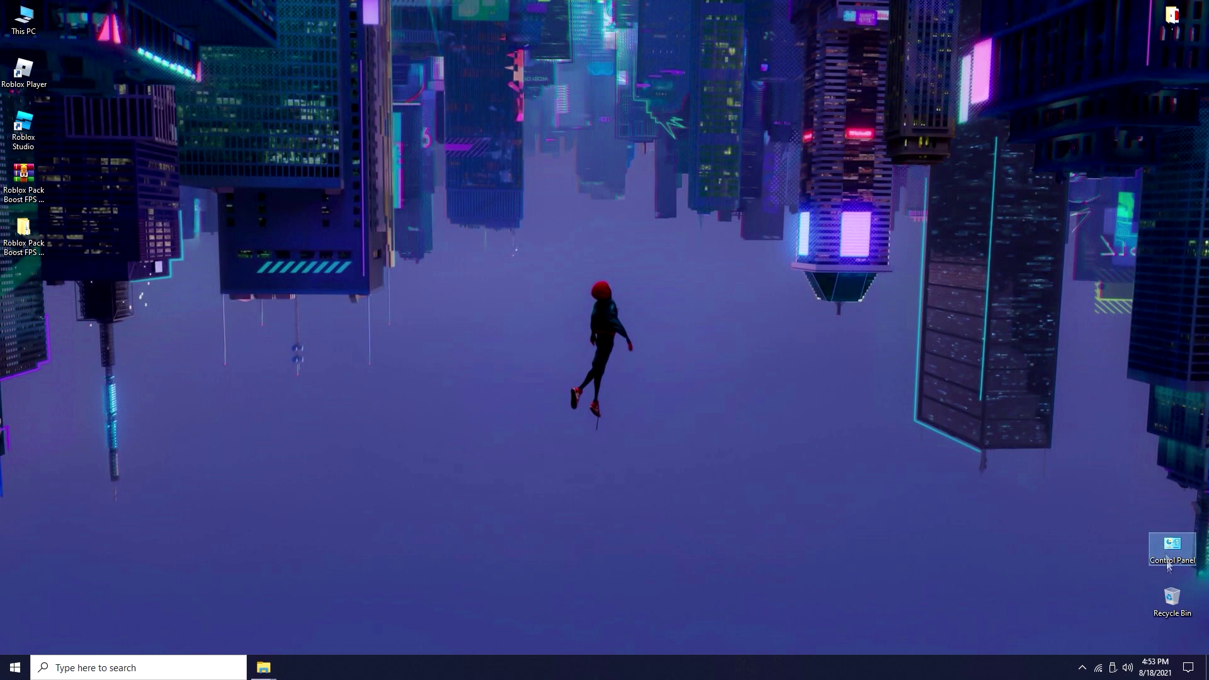
double_click(1180, 547)
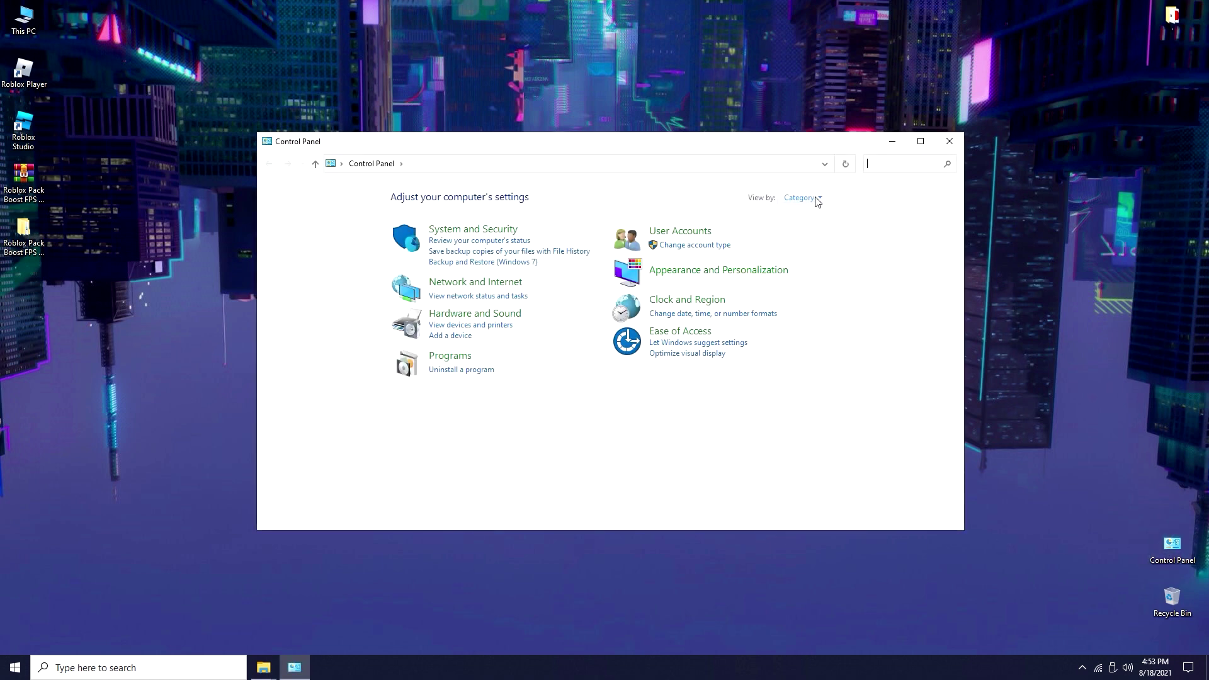
left_click(817, 201)
left_click(791, 232)
scroll(545, 368, "down", 1)
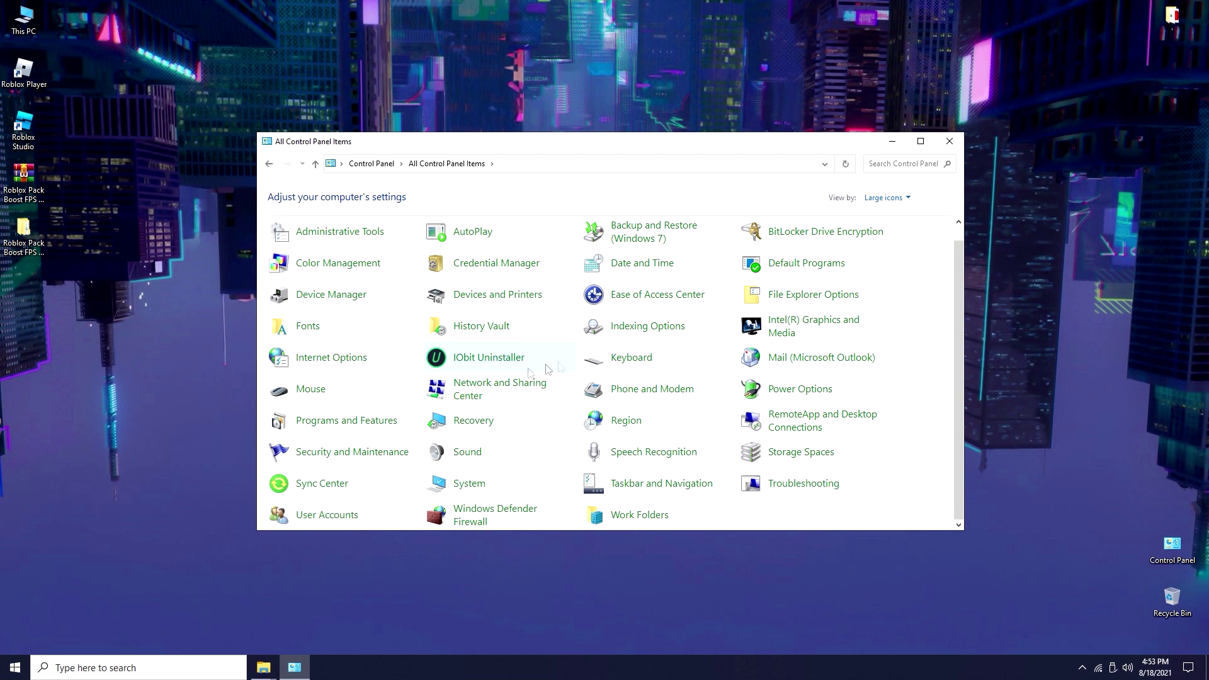
In Power Options reveal the additional plans with Ultimate Performance active, then close the window
left_click(777, 395)
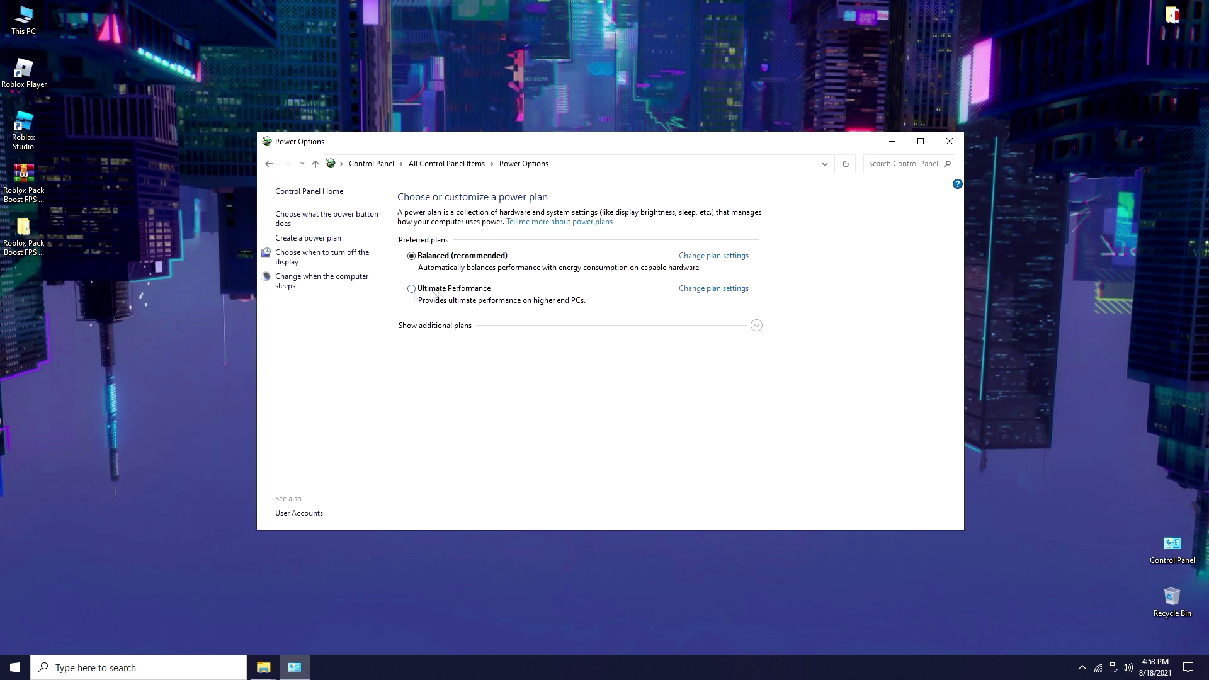
left_click(757, 325)
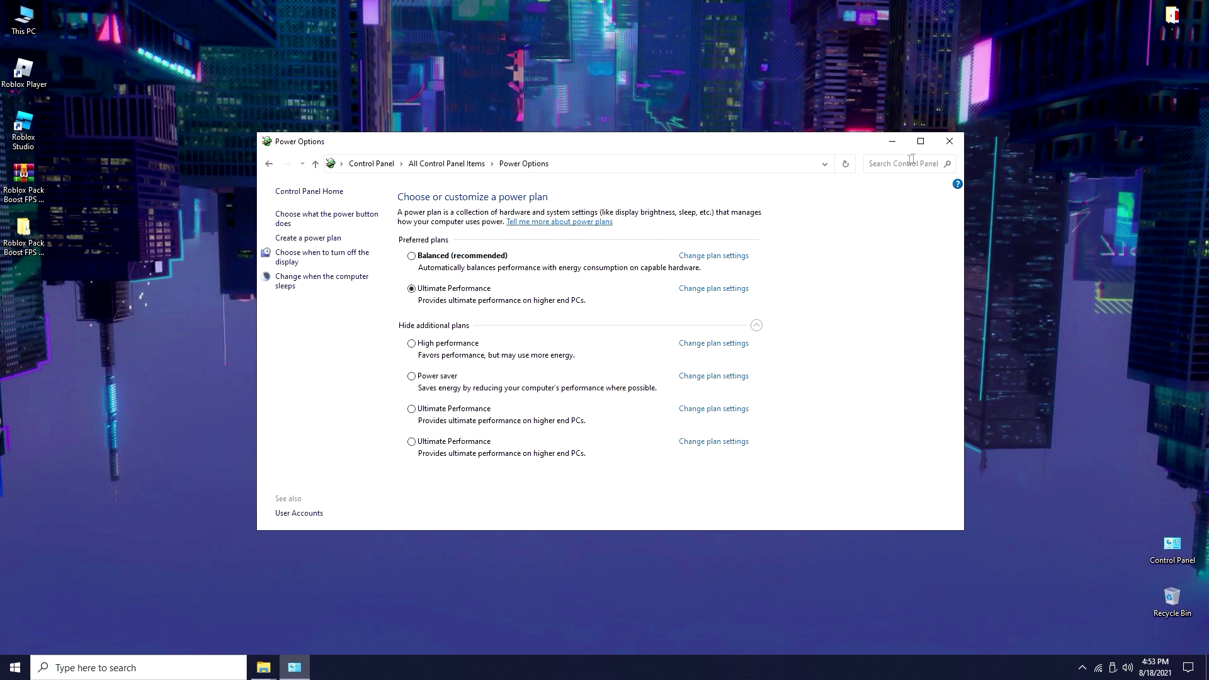
left_click(950, 141)
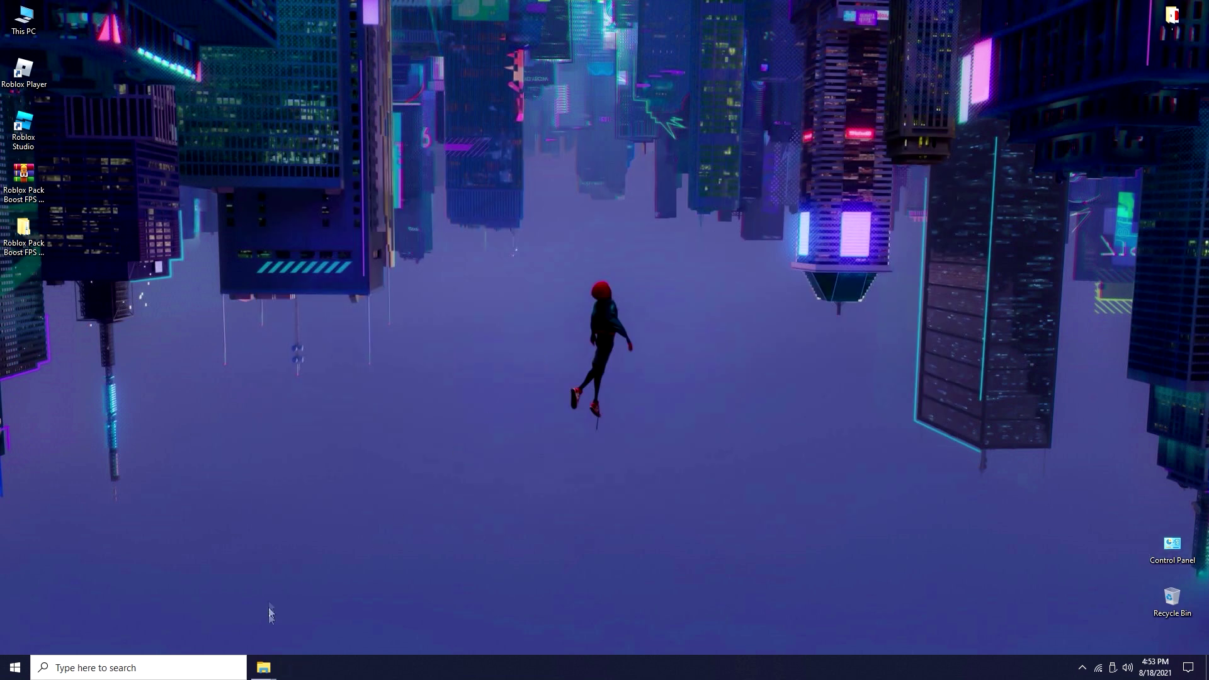
Bring back the Roblox pack folder window and enter the 4- Programs folder
left_click(264, 668)
left_click(327, 619)
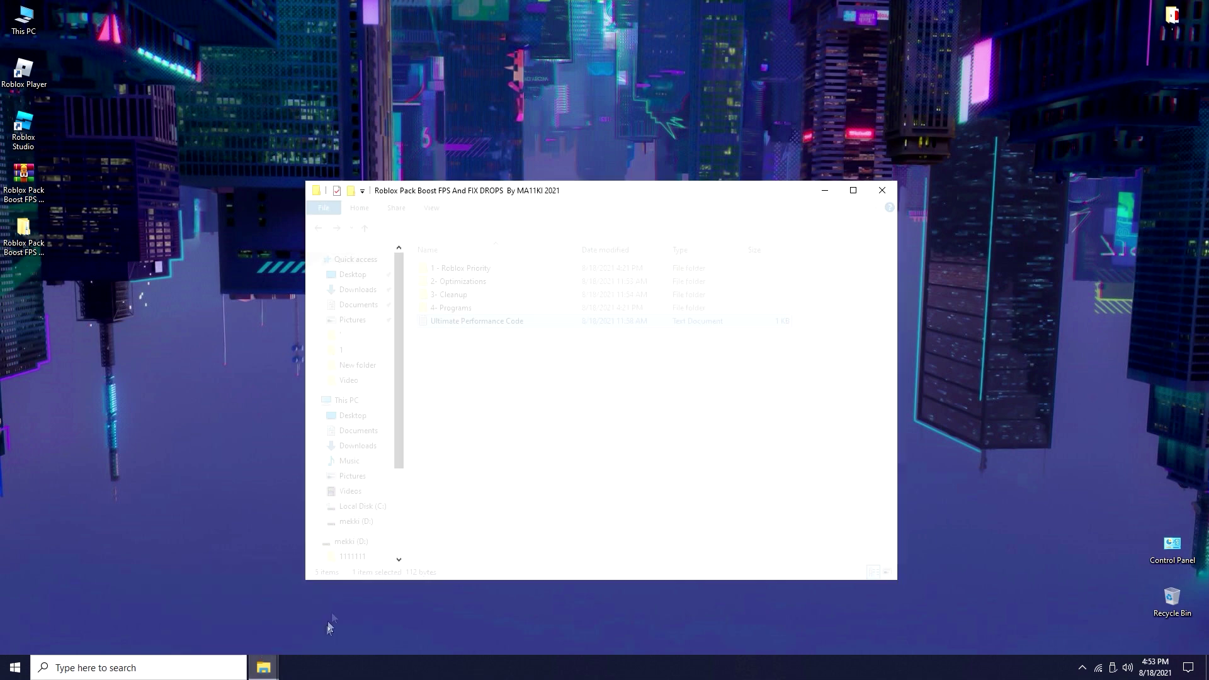
left_click(447, 320)
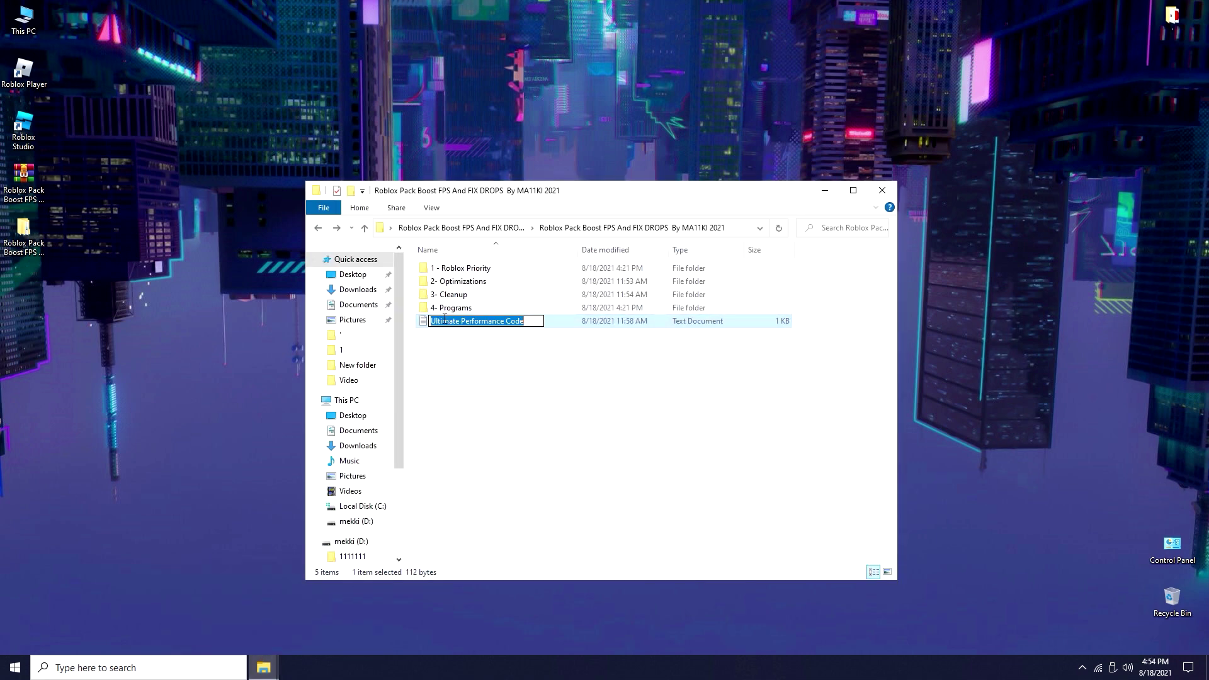
left_click(442, 308)
double_click(442, 307)
key("alt+Left")
double_click(443, 306)
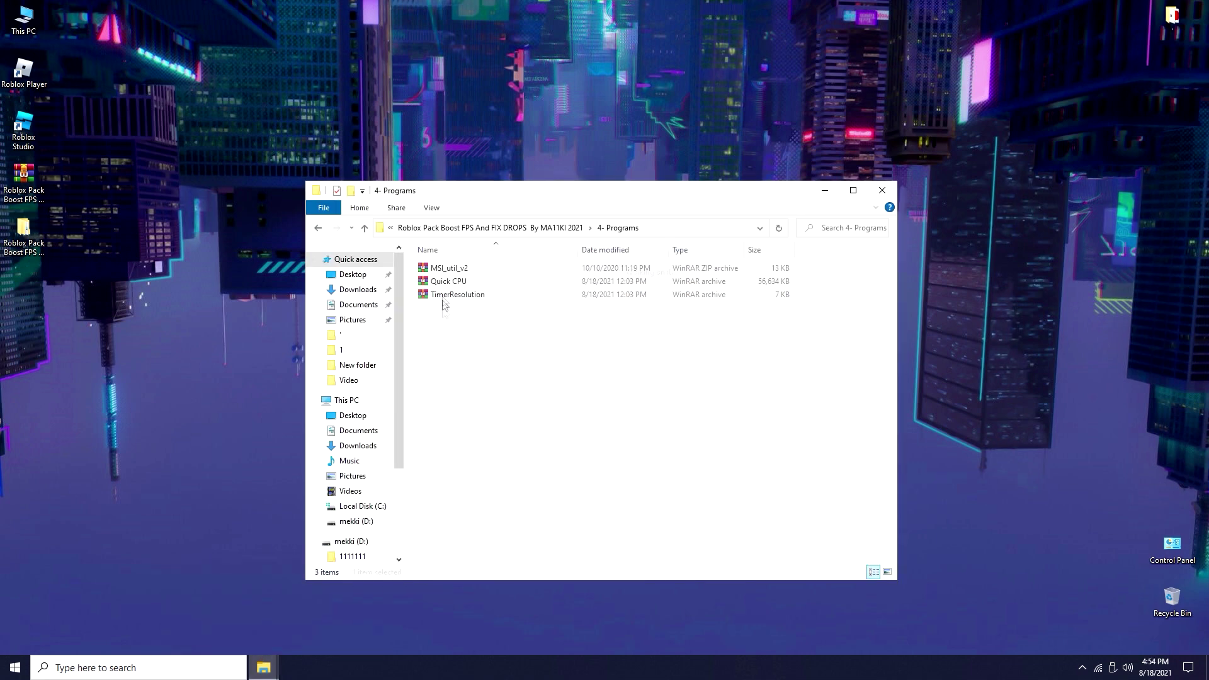
Extract the MSI_util_v2 archive here and launch the MSI_util_v2 utility as administrator
right_click(441, 273)
left_click(468, 332)
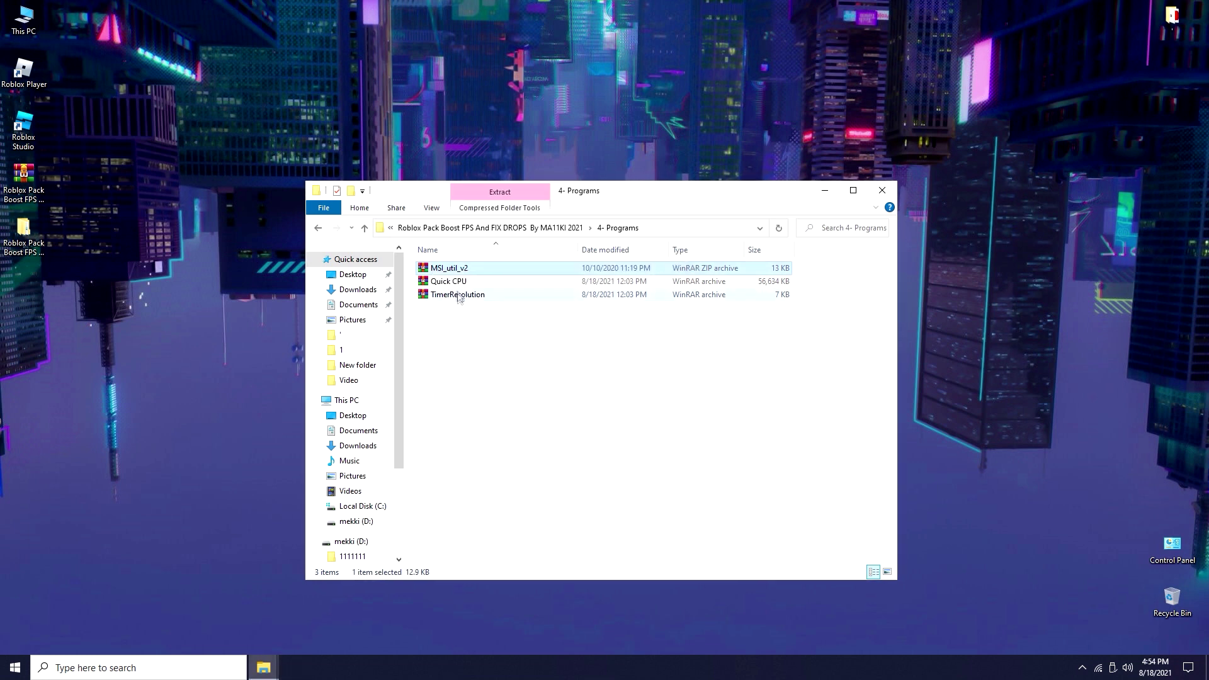
double_click(449, 269)
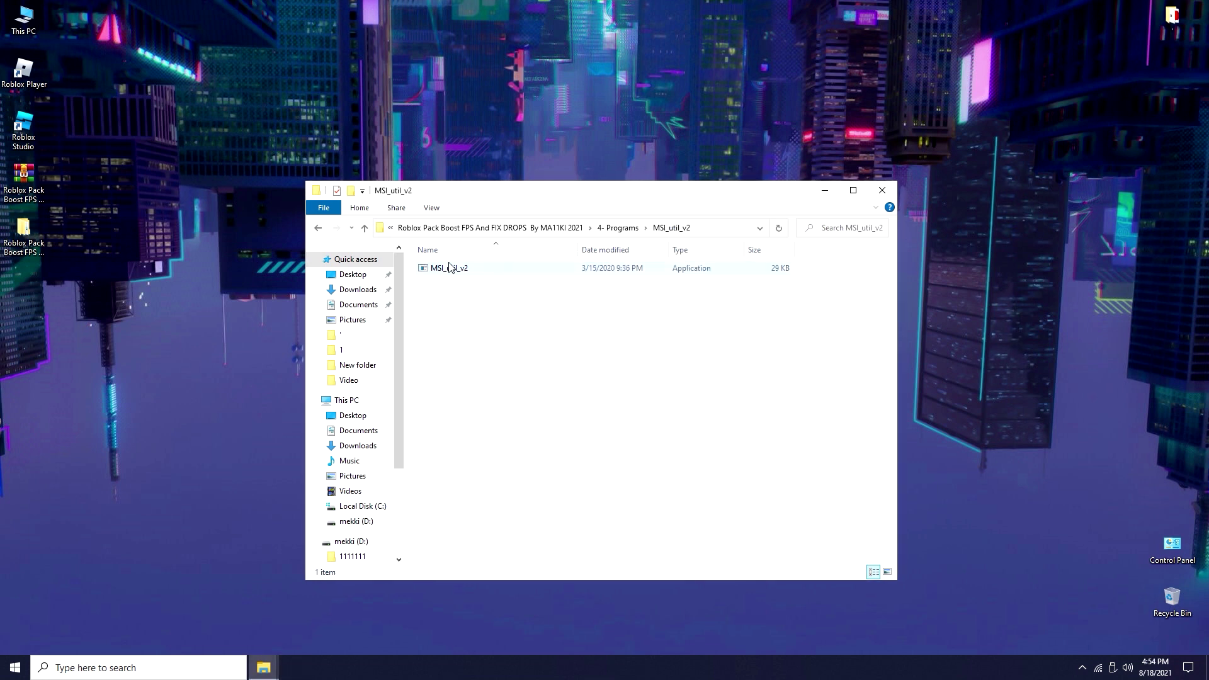
left_click(448, 269)
right_click(440, 268)
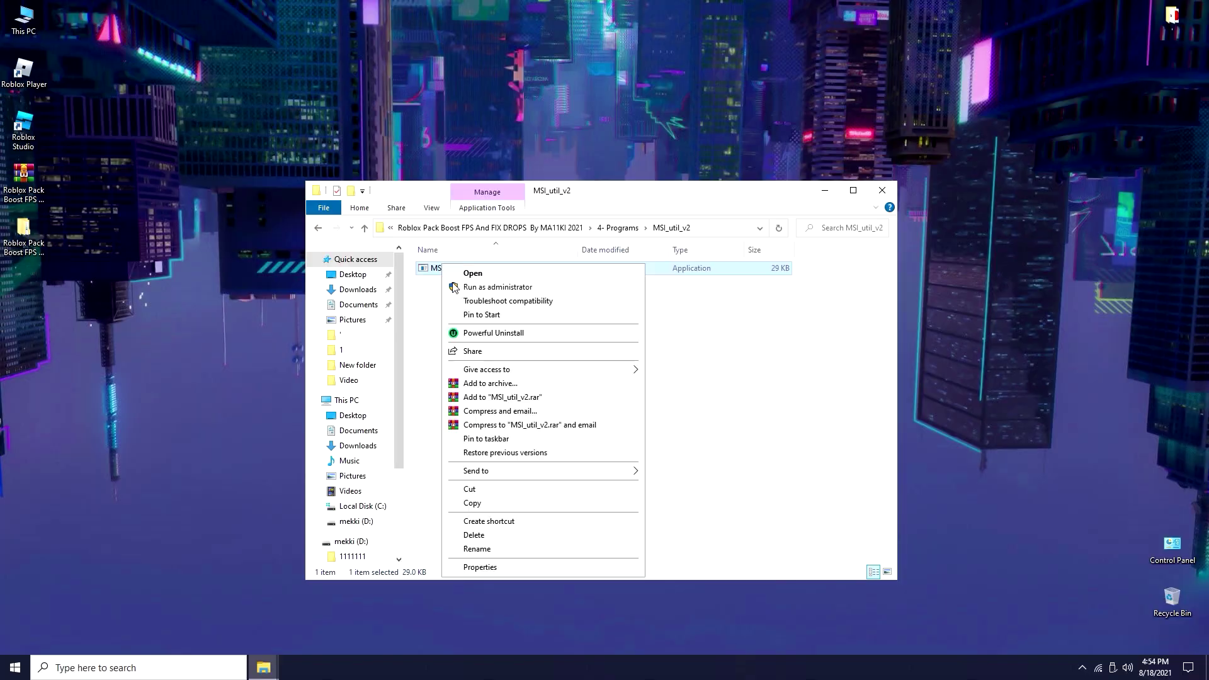
left_click(455, 289)
left_click(526, 418)
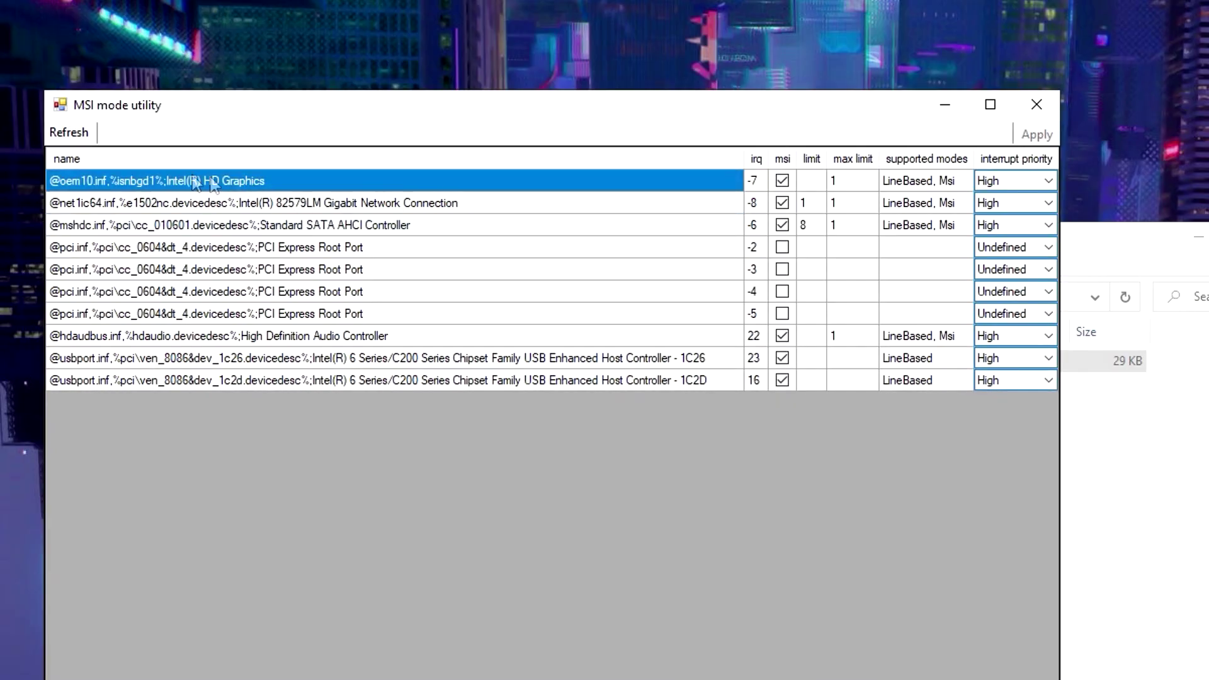
Keep MSI enabled with High priority for the graphics device, check the SATA and USB controllers, then close
left_click(566, 156)
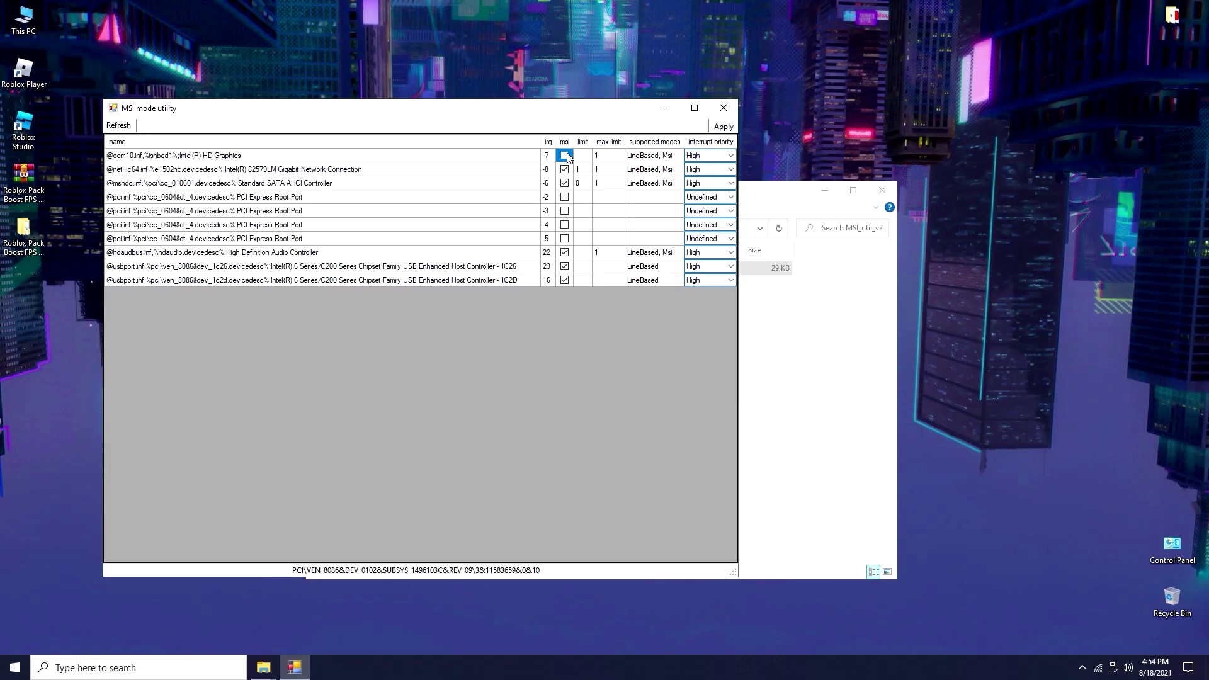
left_click(729, 156)
left_click(729, 195)
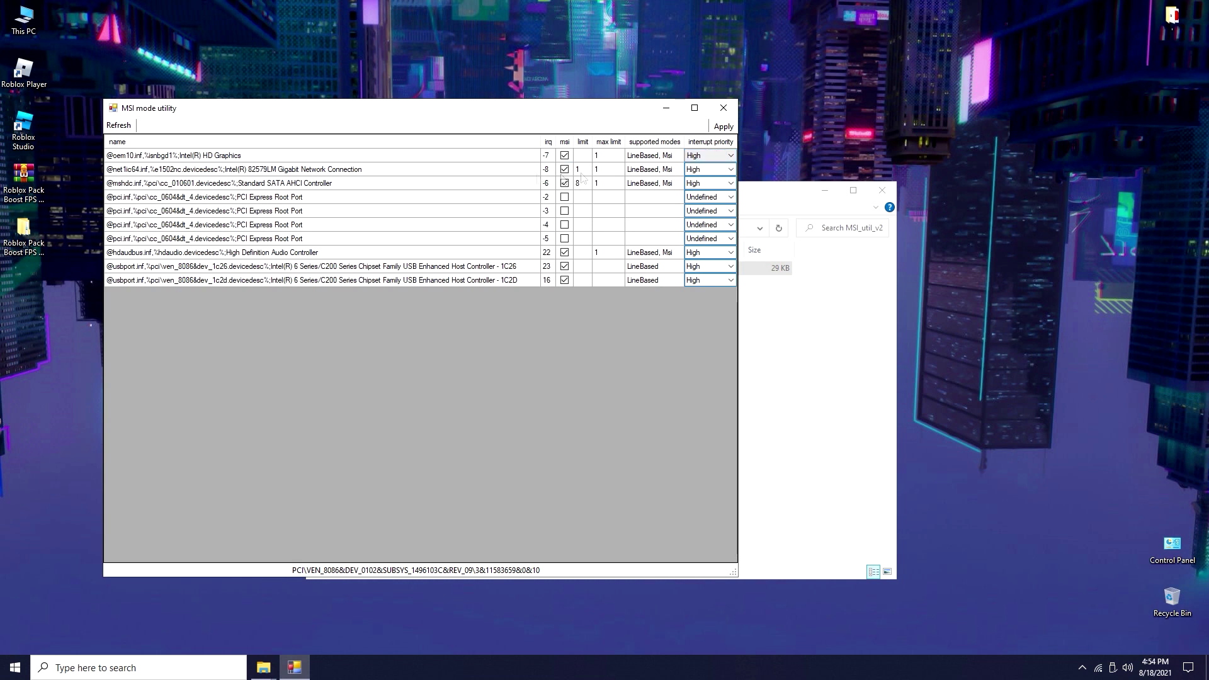
left_click(527, 174)
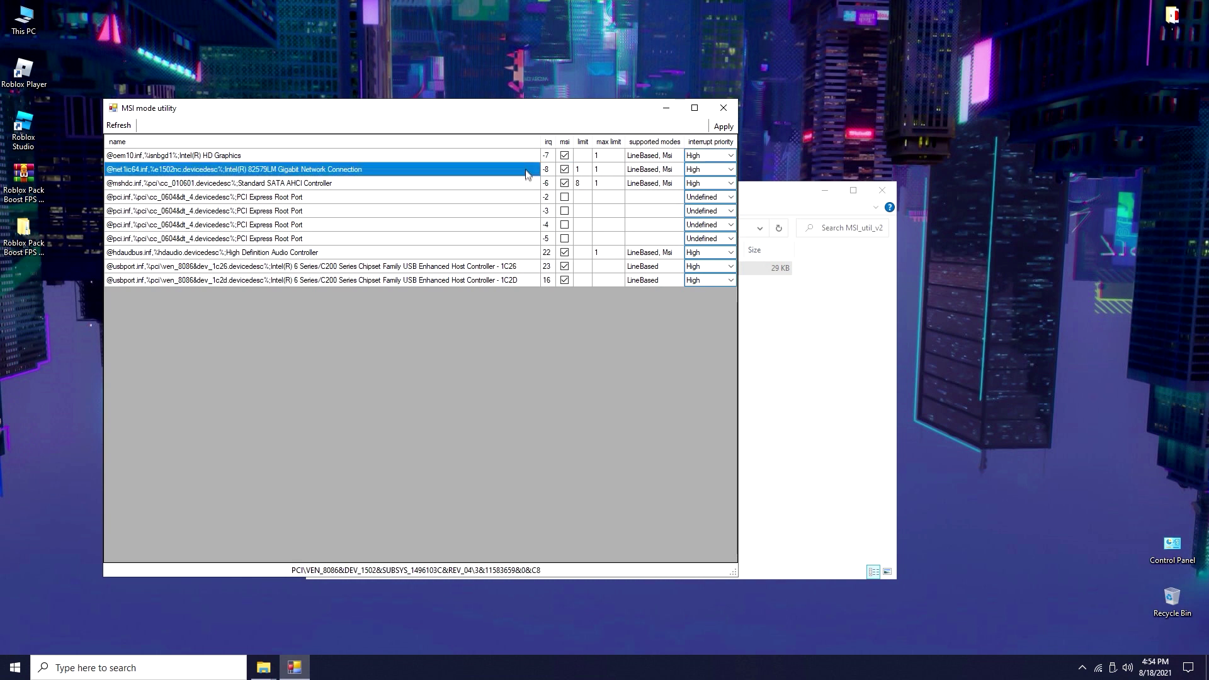
left_click(483, 281)
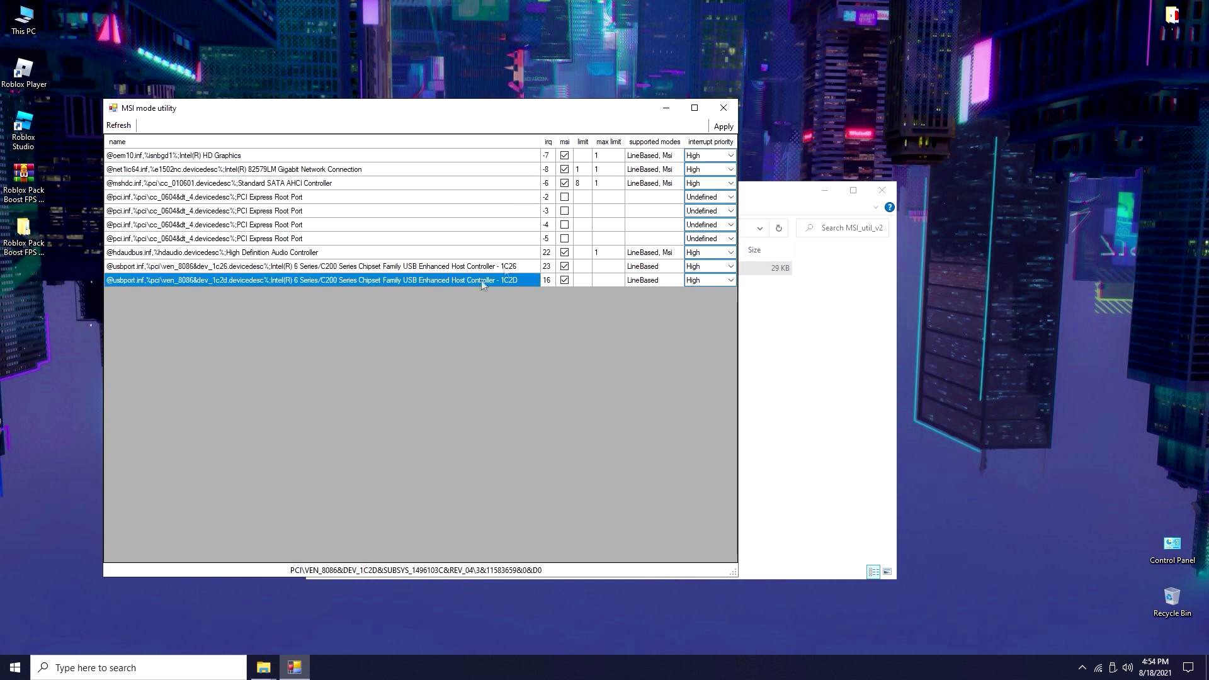
left_click(724, 109)
Extract the Quick CPU archive in 4- Programs and enter its inner folder
key("BackSpace")
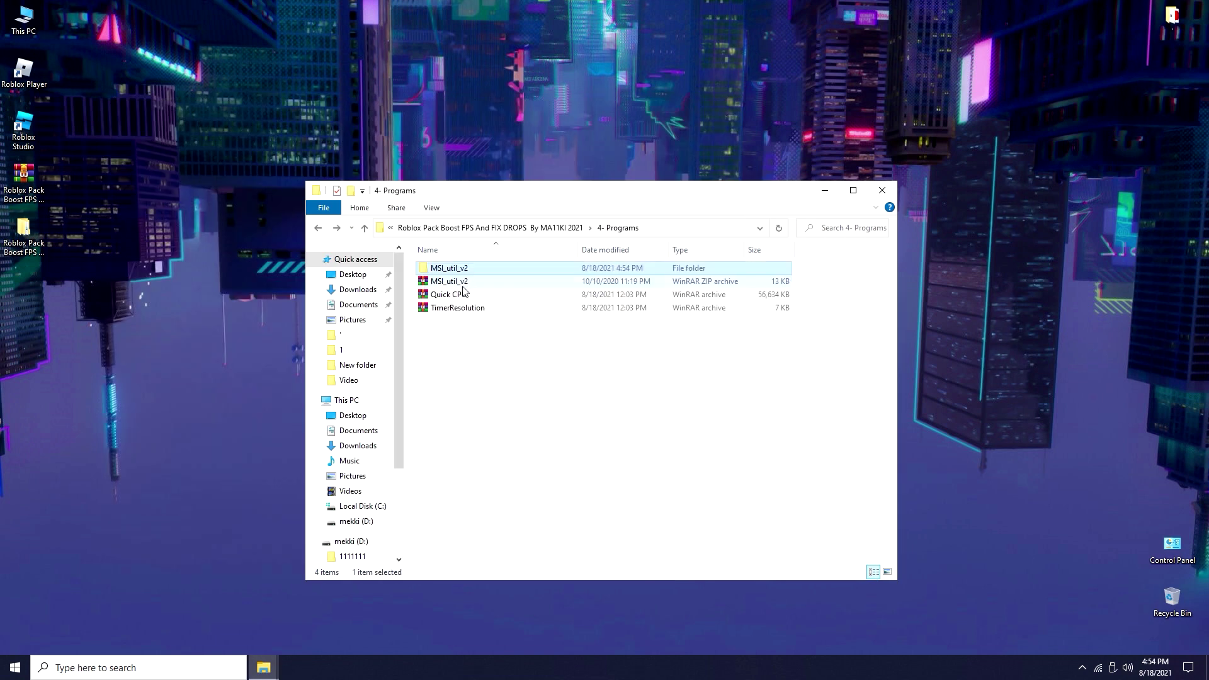
left_click(452, 296)
right_click(456, 296)
left_click(497, 344)
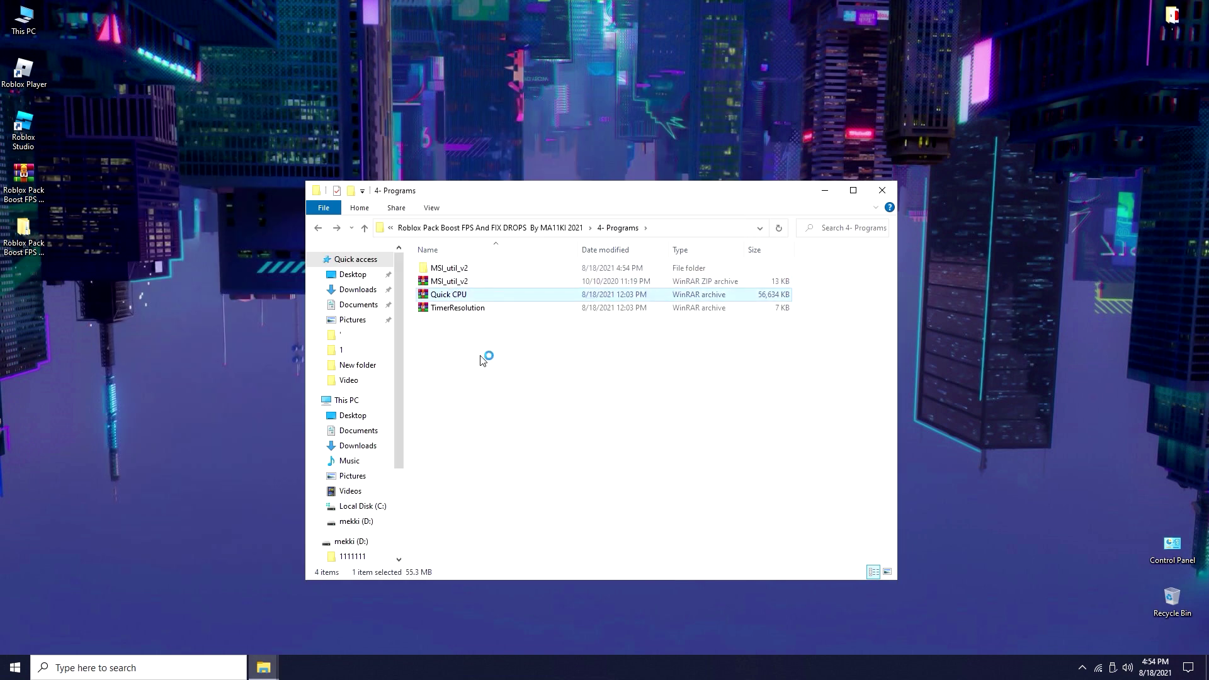
double_click(463, 286)
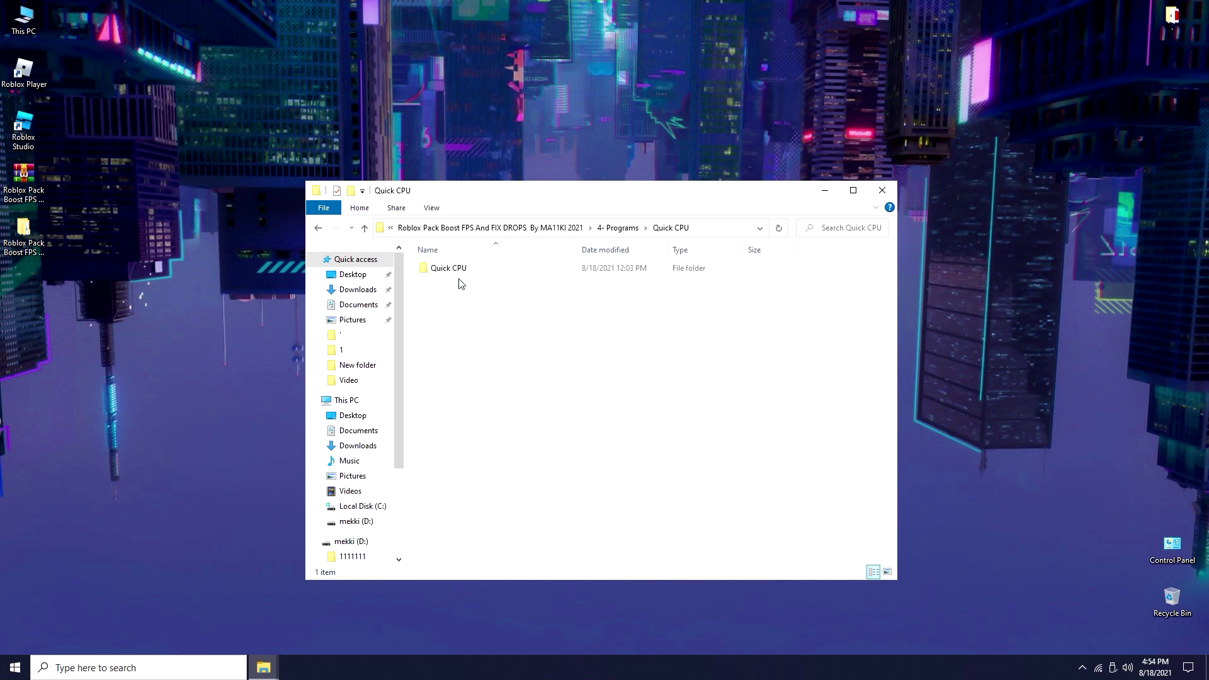
double_click(456, 274)
Choose the 64bit folder and launch the QuickCpuSetup installer
left_click(451, 272)
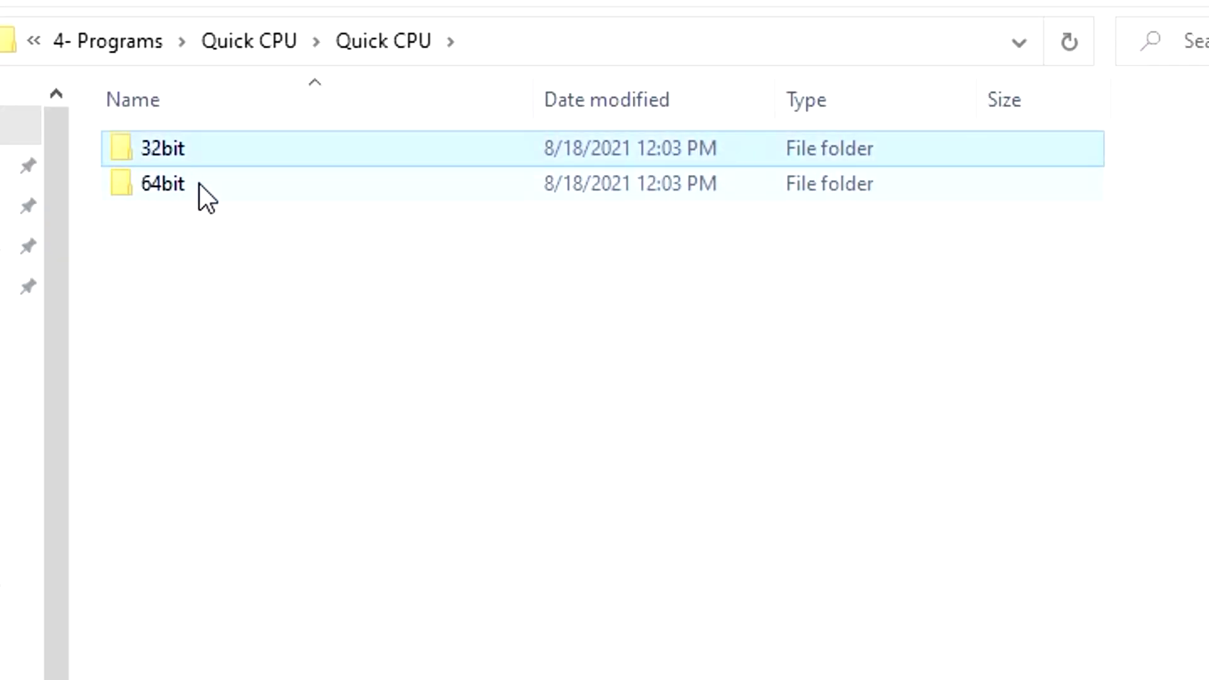
left_click(199, 184)
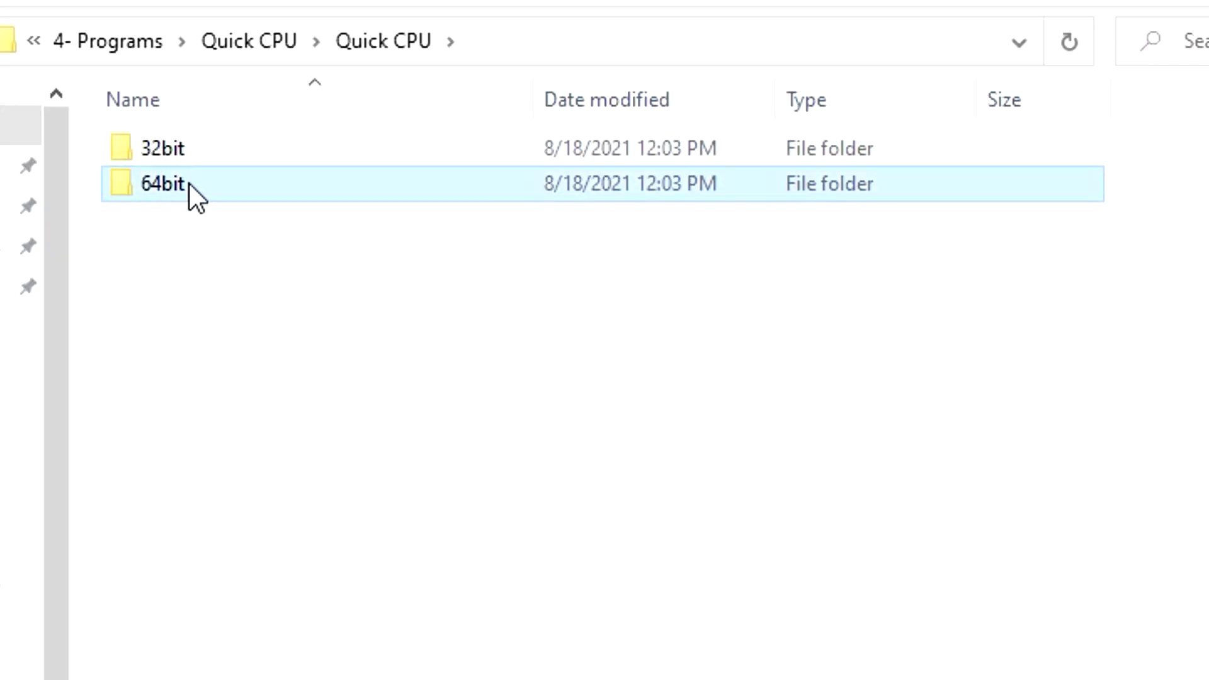
double_click(442, 283)
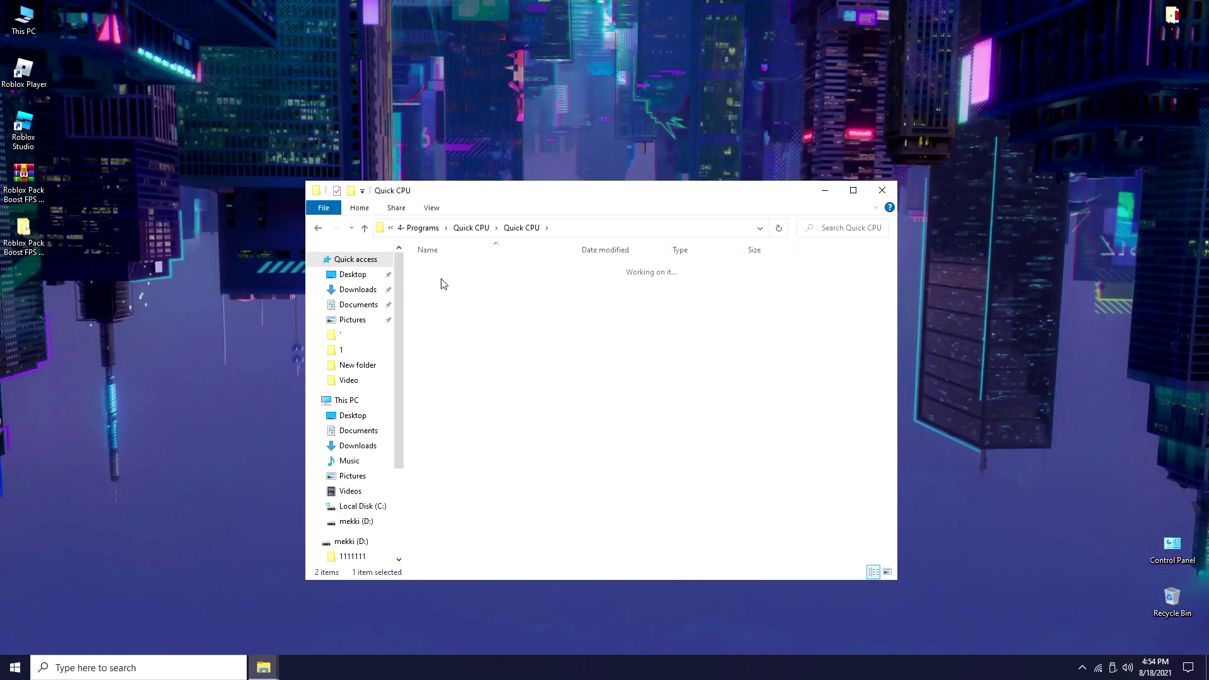
left_click(474, 270)
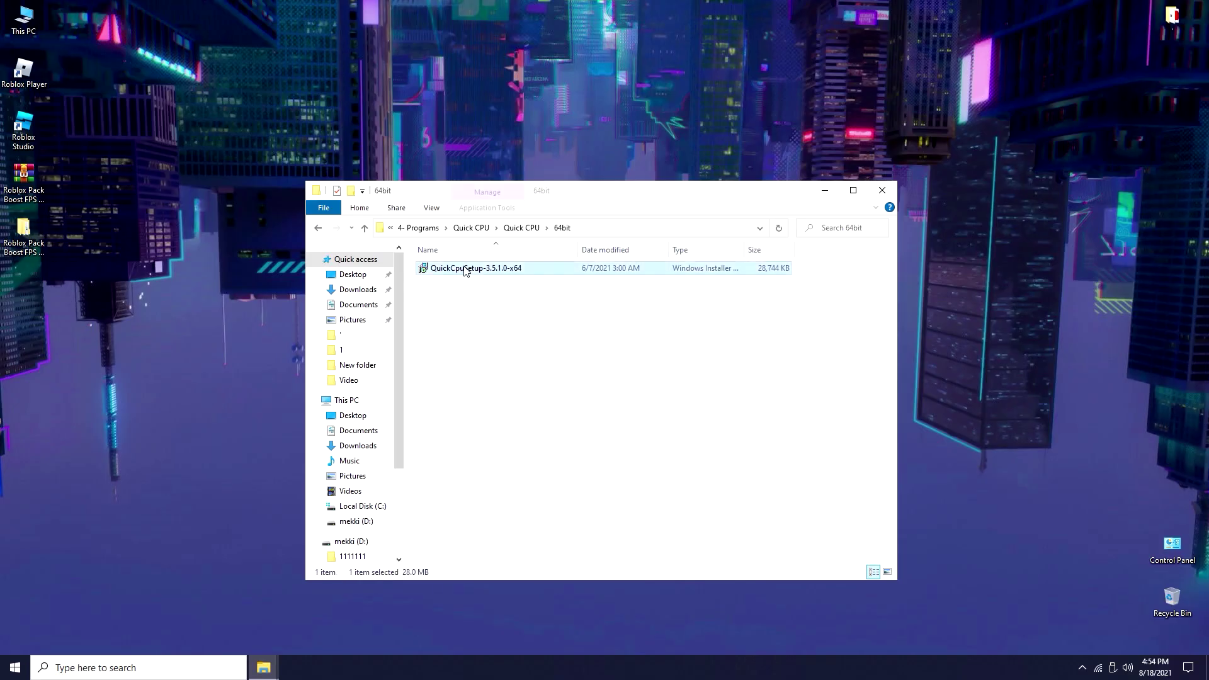
right_click(476, 274)
left_click(480, 280)
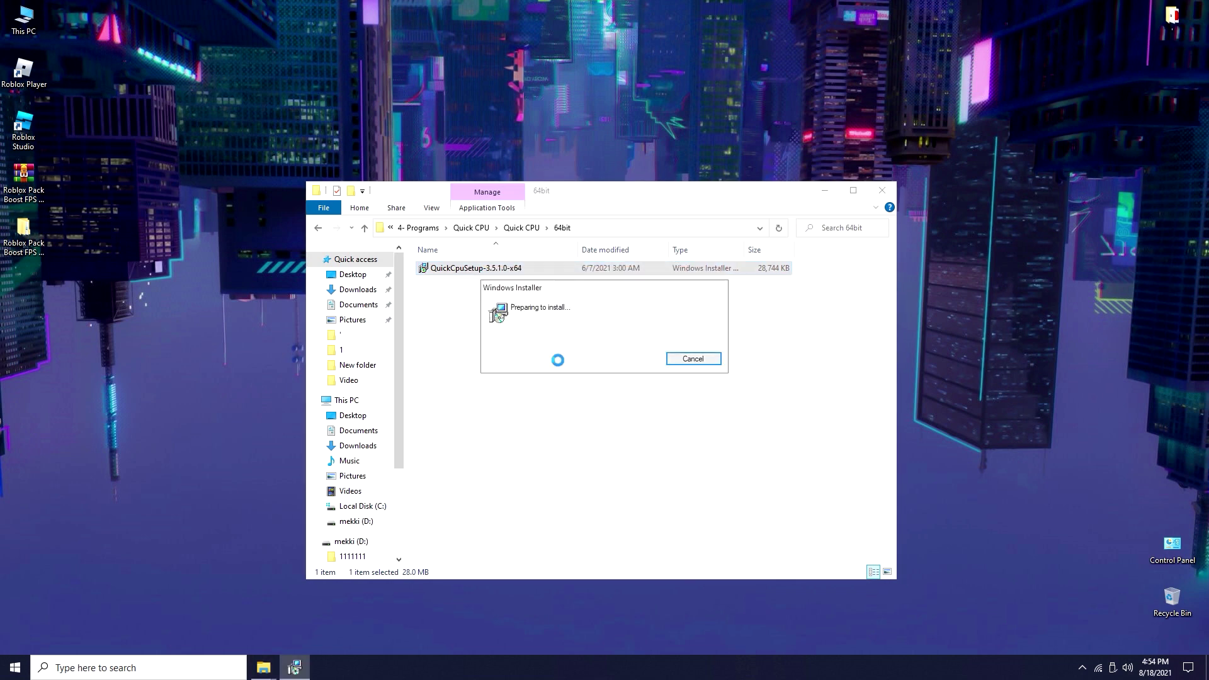
Accept the license, install to the default folder, finish setup and reach the QuickCPU desktop shortcut
left_click(672, 432)
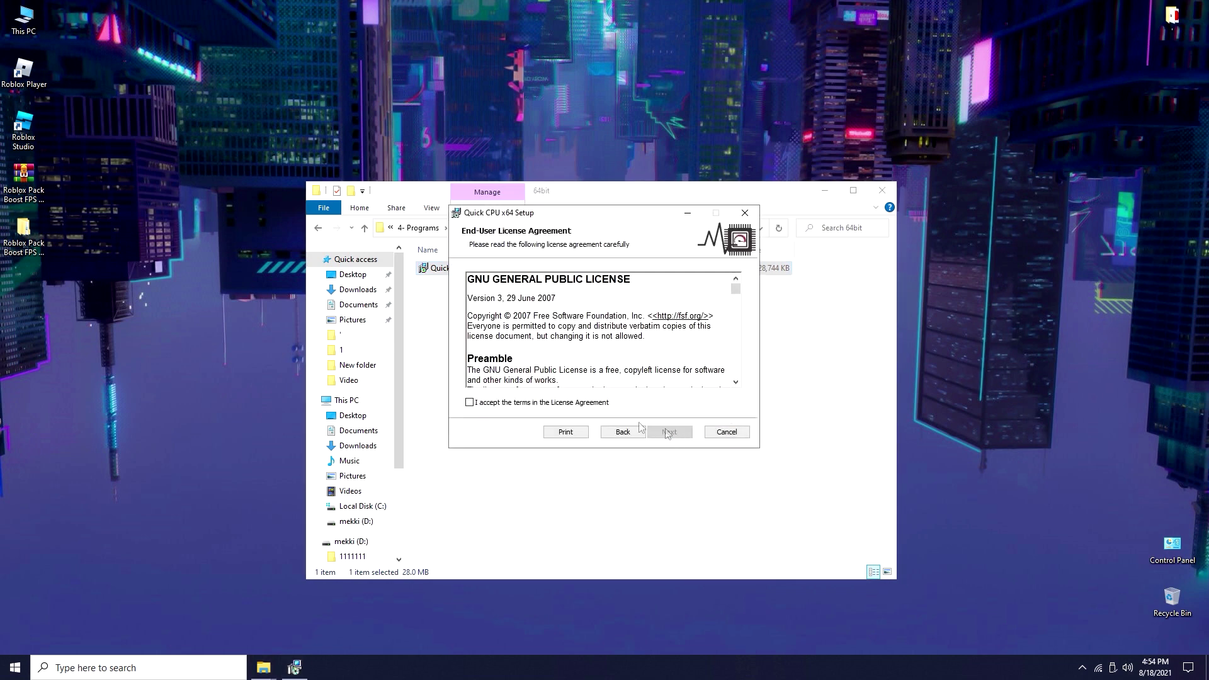
left_click(547, 402)
left_click(667, 430)
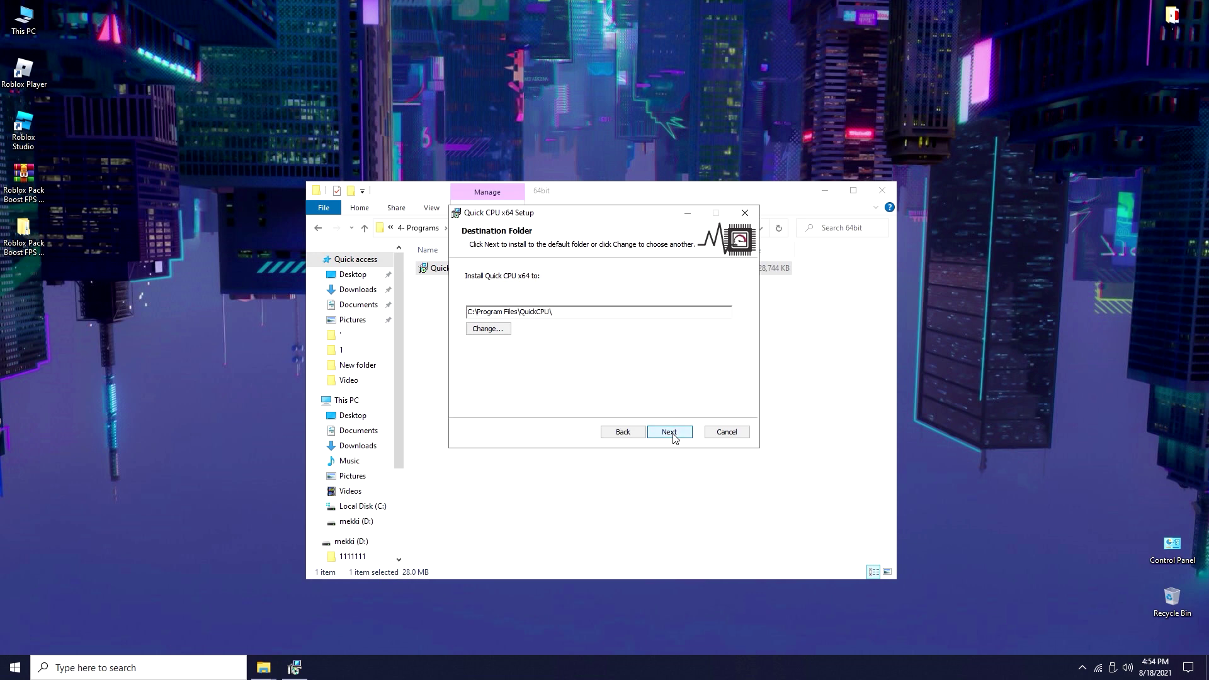
left_click(669, 432)
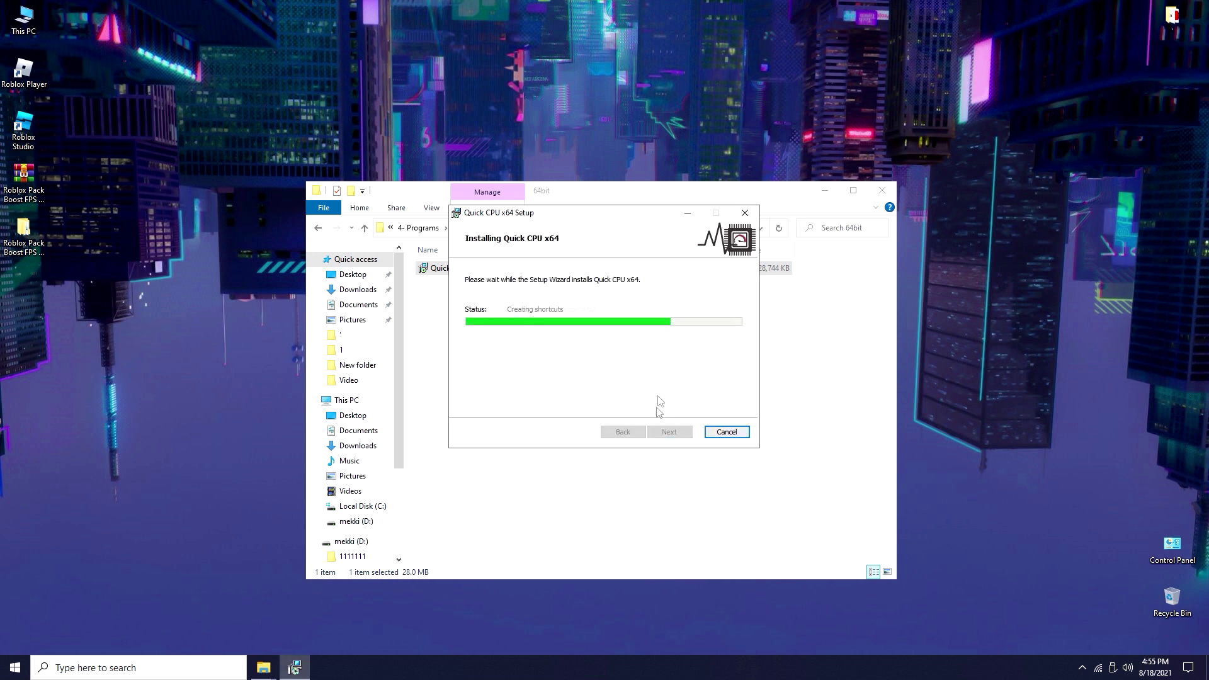
left_click(669, 432)
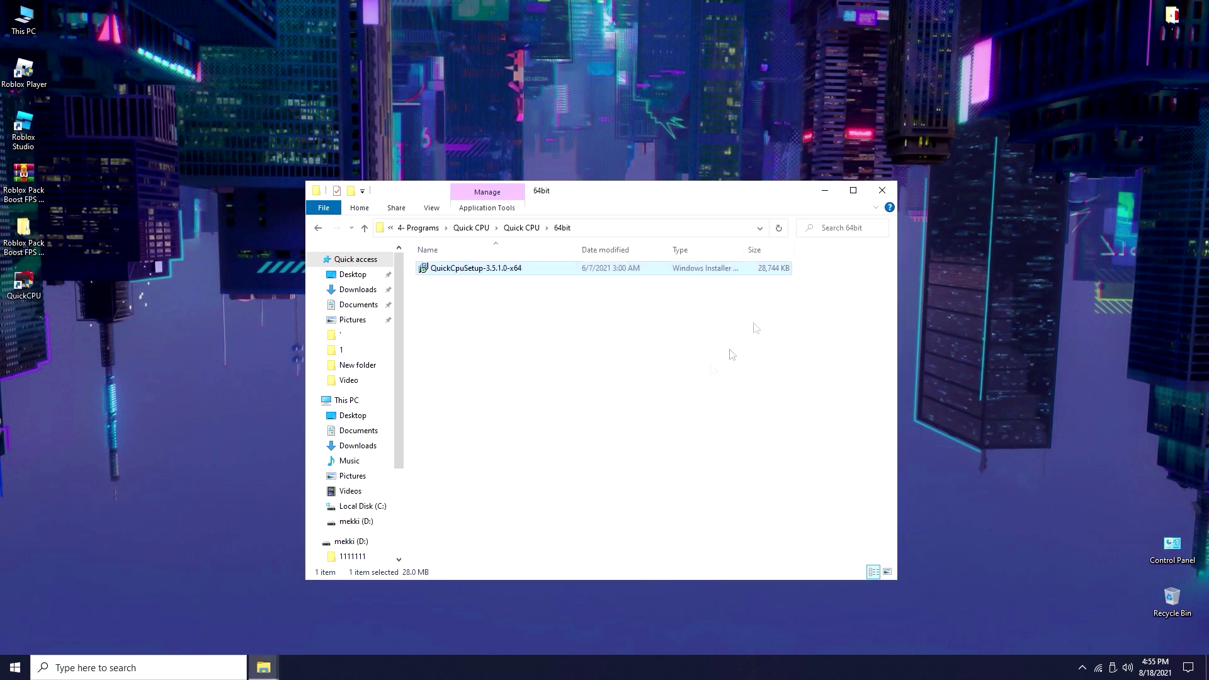
left_click(828, 188)
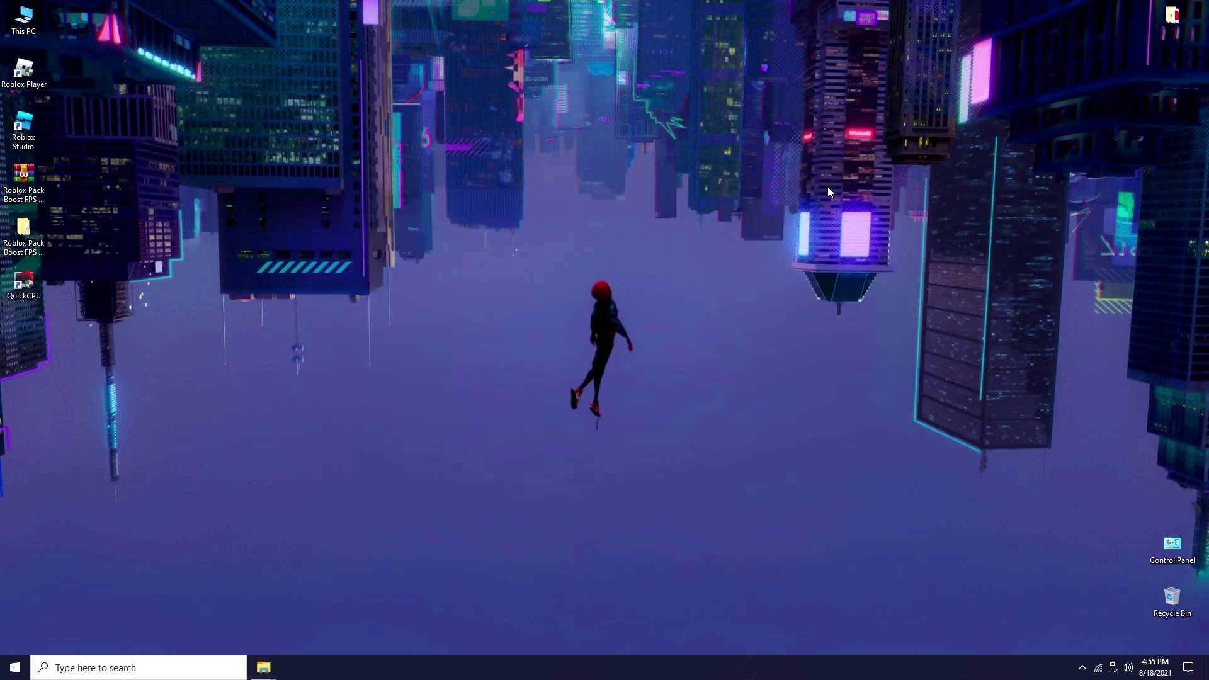
right_click(32, 277)
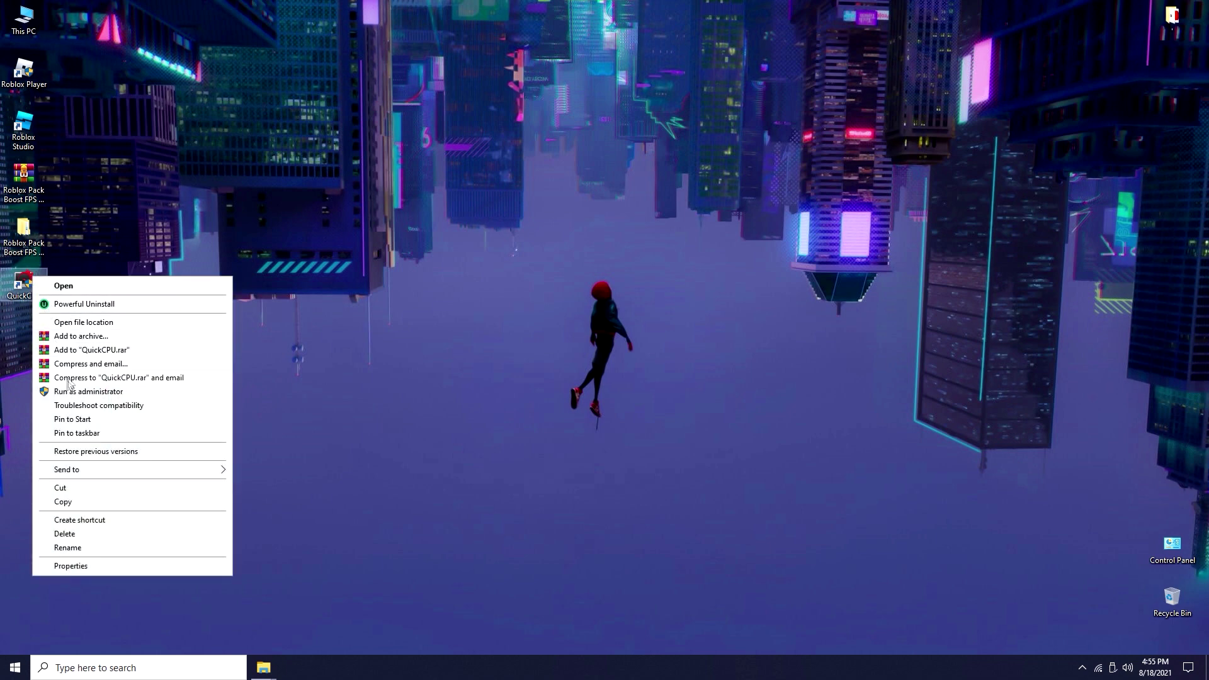
Run Quick CPU as administrator, set Ultimate Performance active, apply the settings and confirm
left_click(71, 391)
left_click(506, 424)
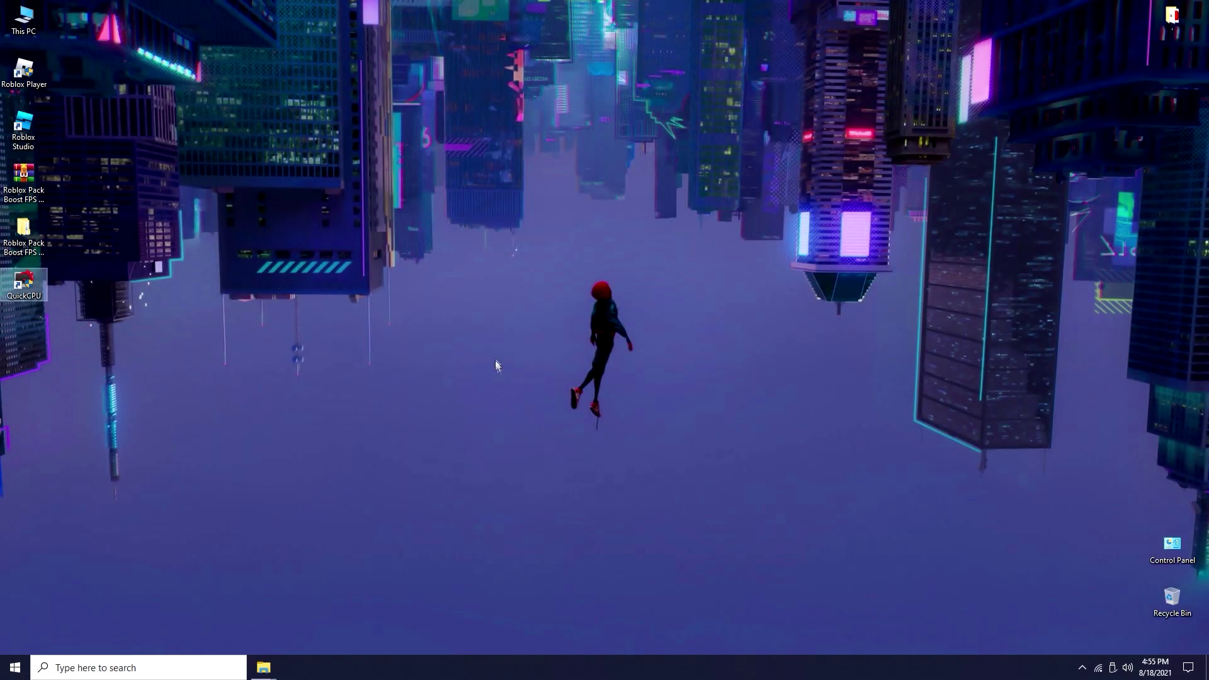
left_click(487, 255)
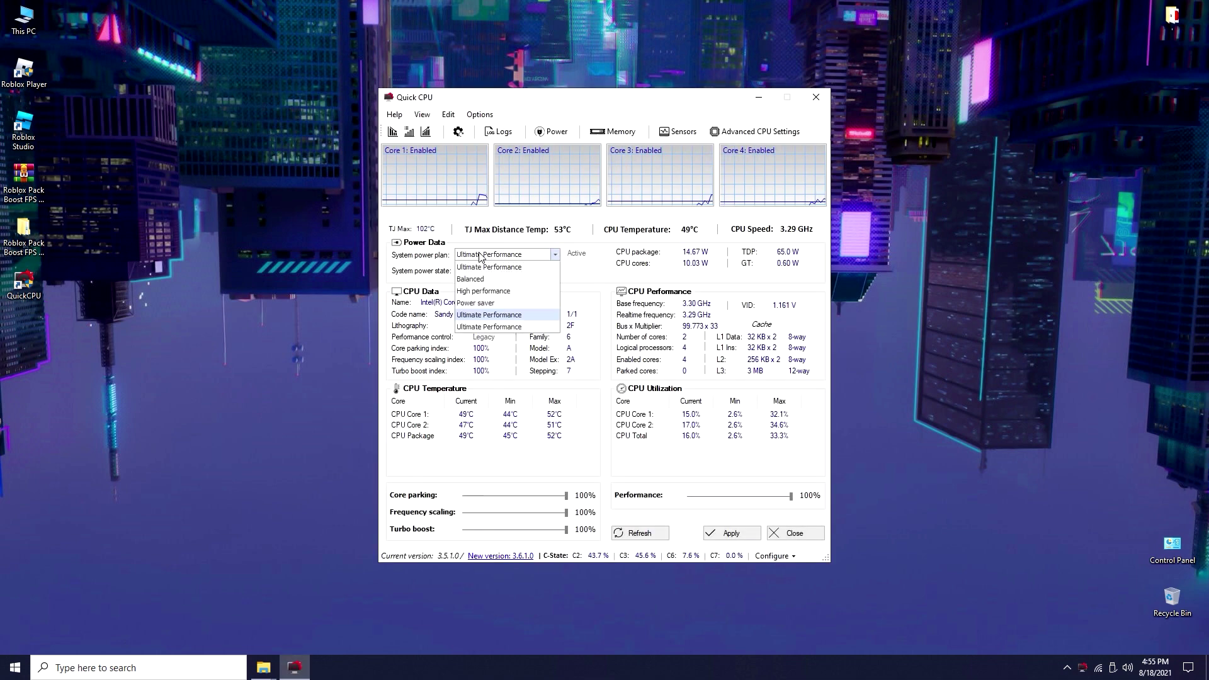
left_click(481, 269)
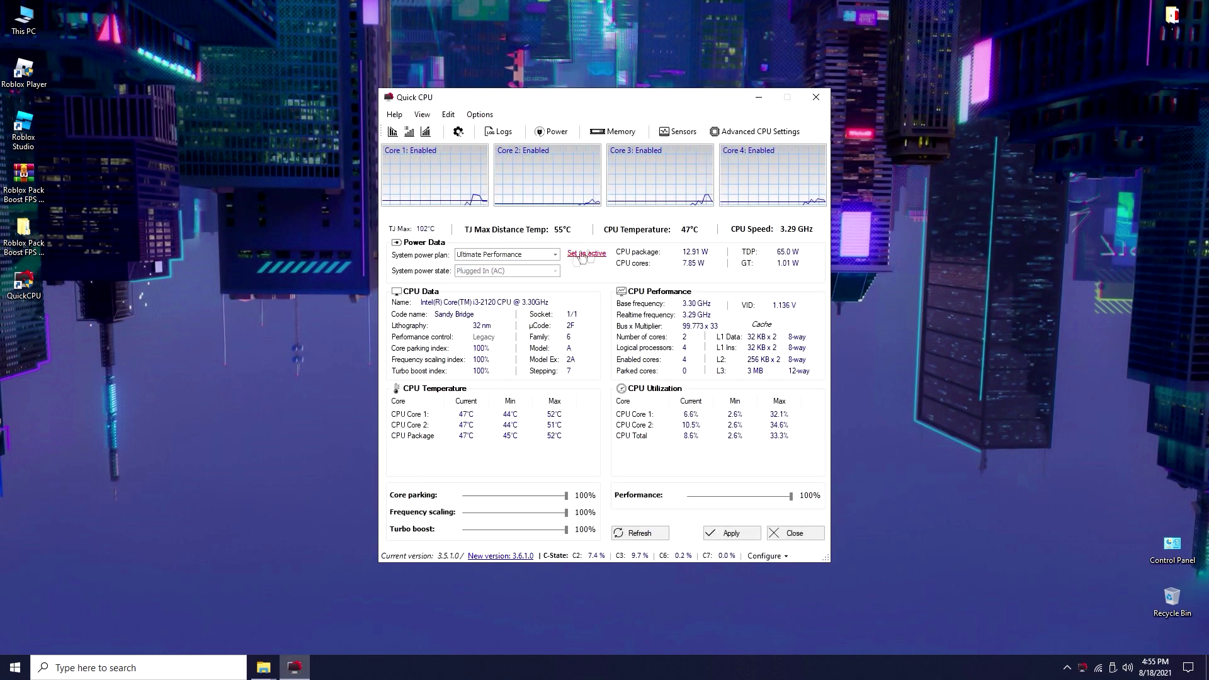
left_click(568, 495)
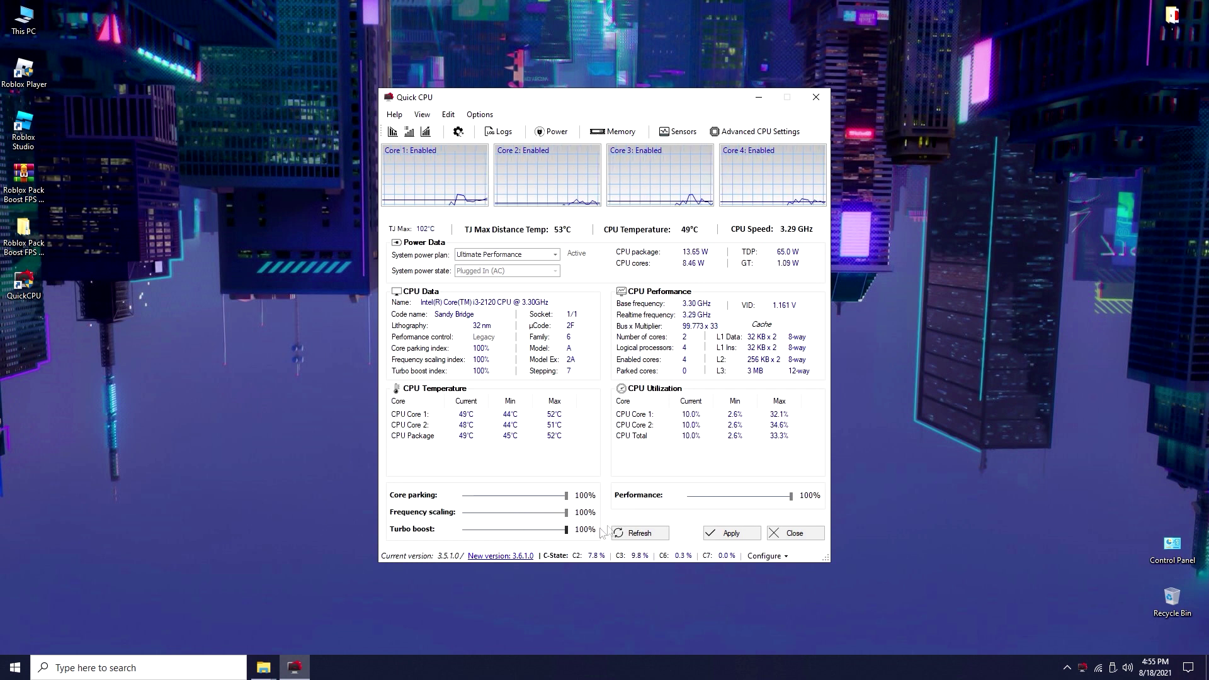
left_click(732, 533)
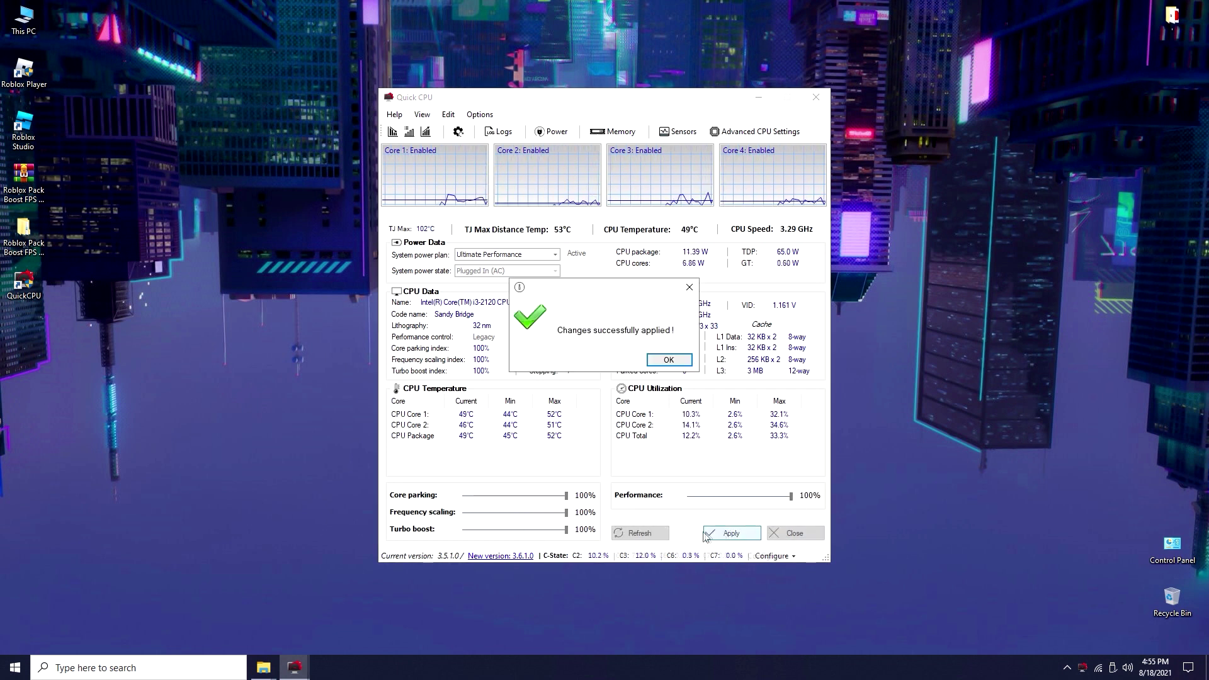
left_click(668, 359)
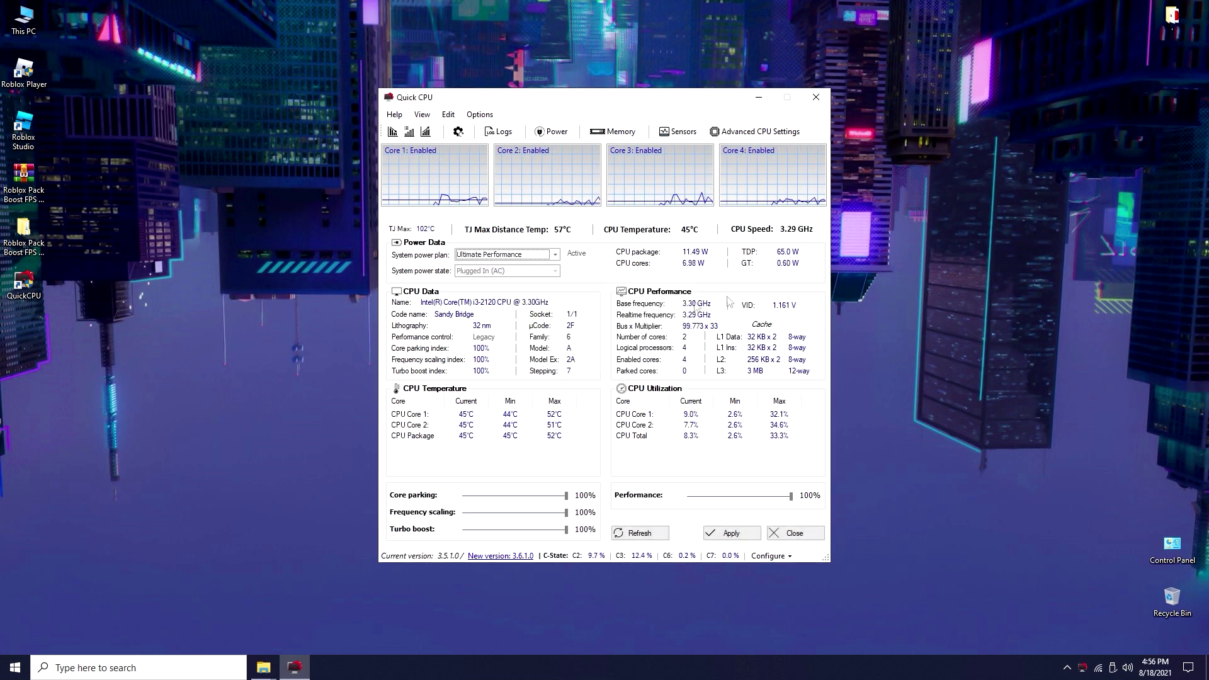
Extract the TimerResolution archive into its folder and run TimerResolution as administrator
left_click(817, 97)
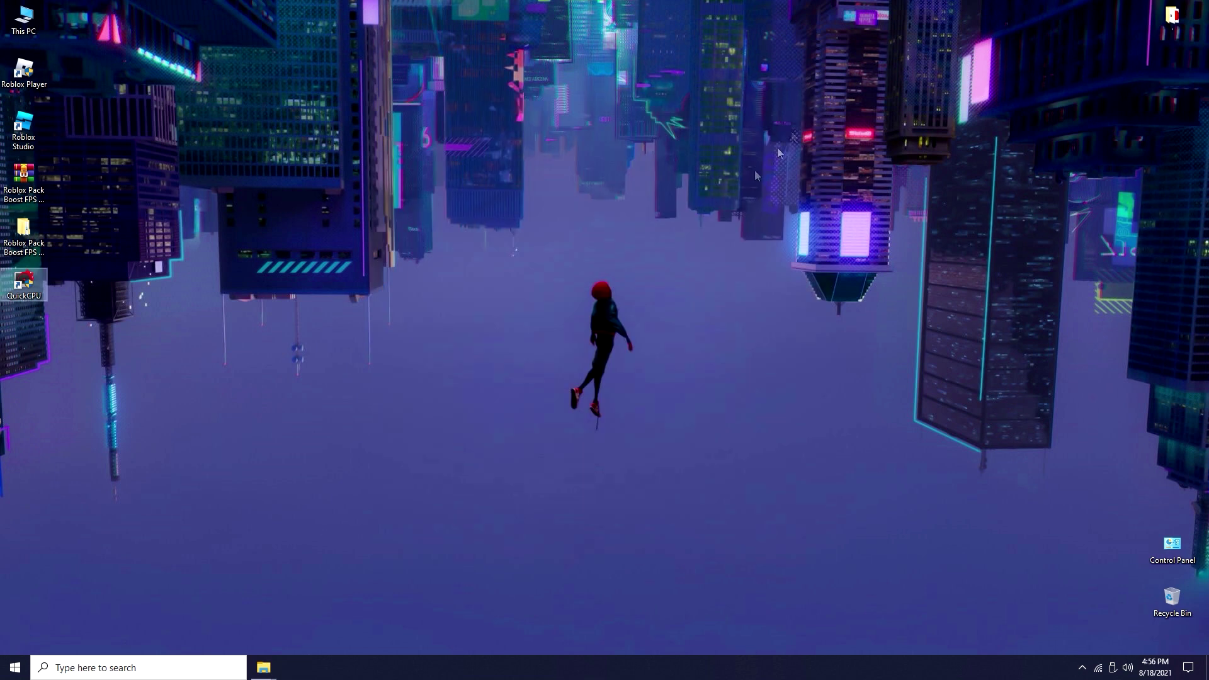
right_click(444, 322)
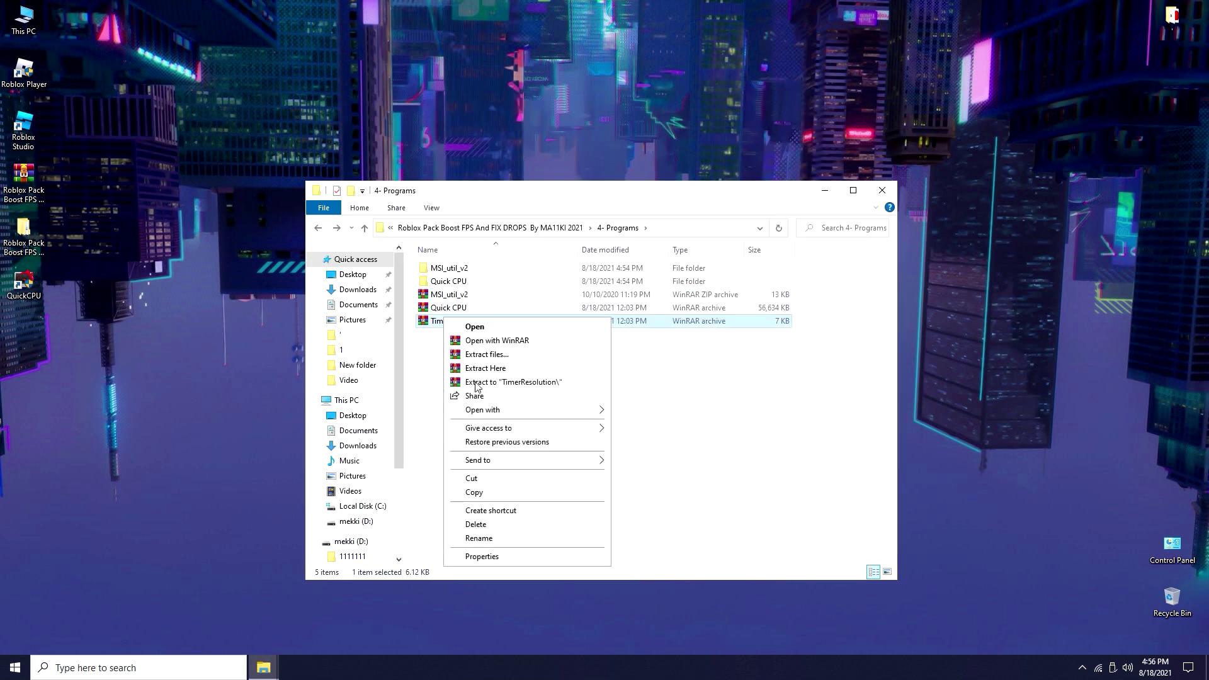
left_click(476, 383)
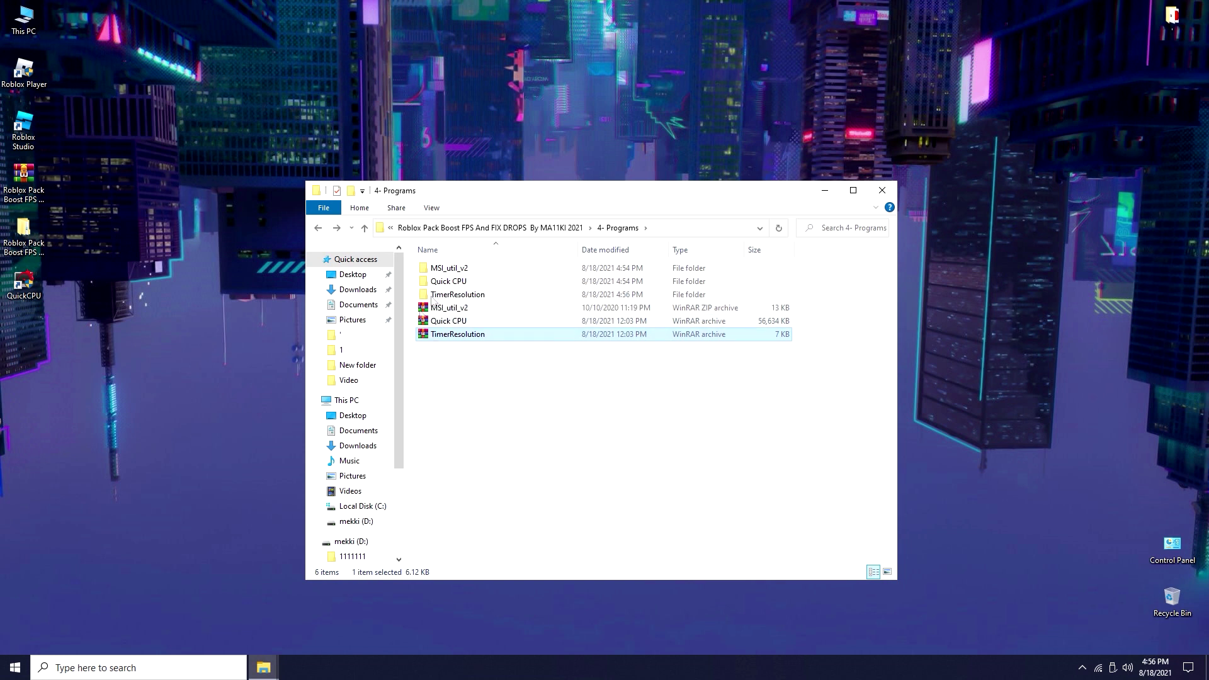
double_click(453, 294)
right_click(456, 269)
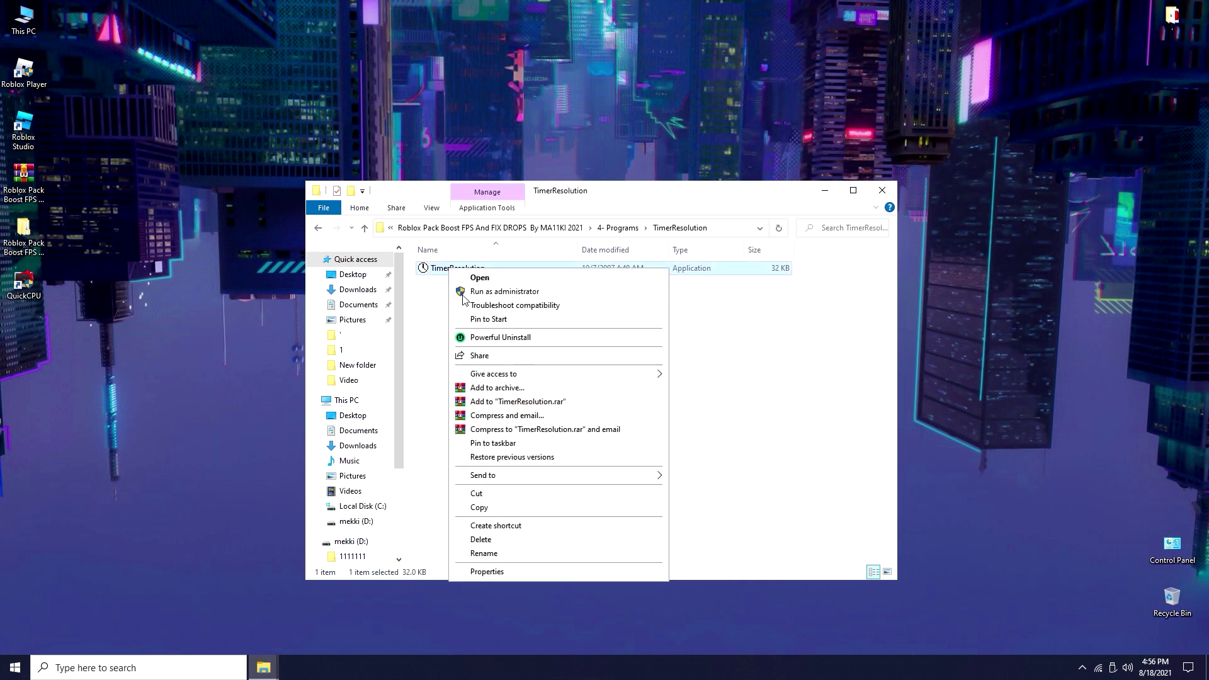
left_click(465, 295)
left_click(521, 421)
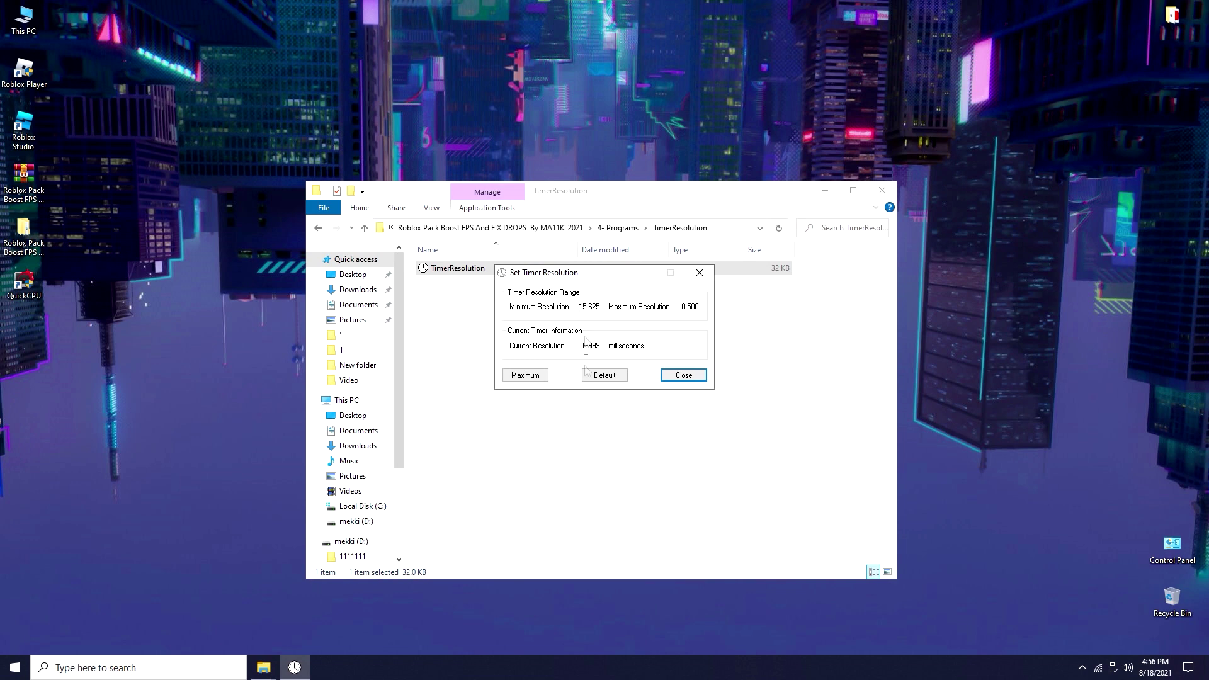
Set the timer resolution to Maximum and leave the tool running minimized
left_click(824, 198)
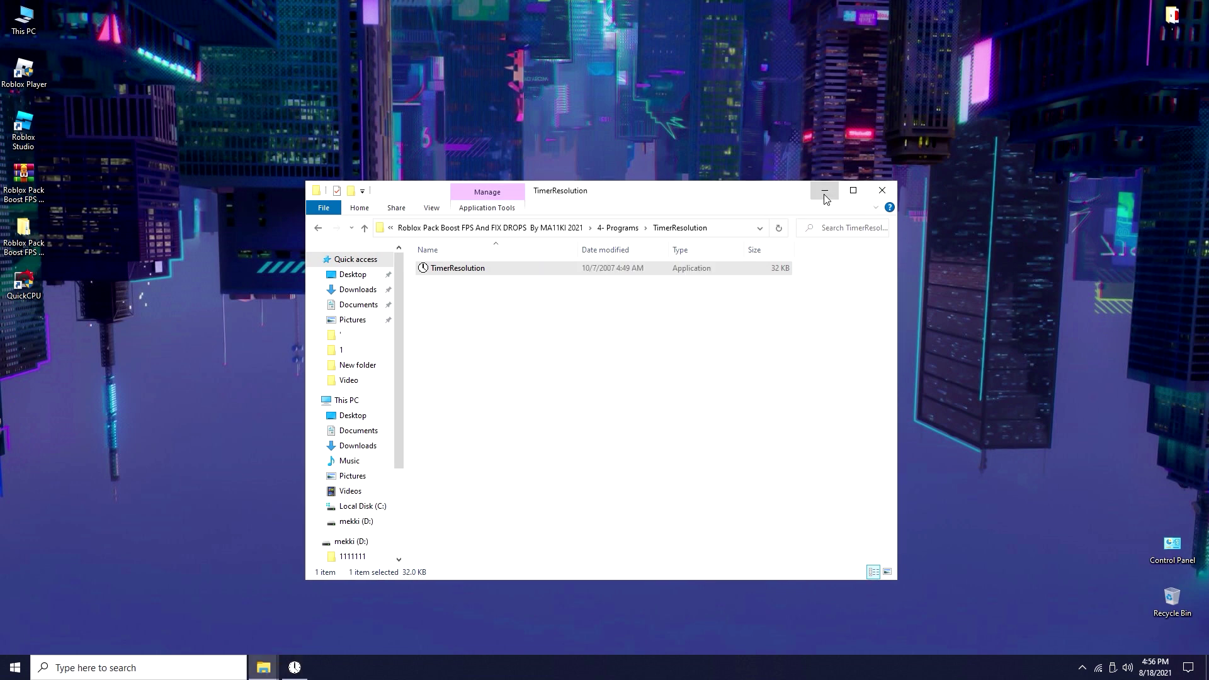
left_click(824, 193)
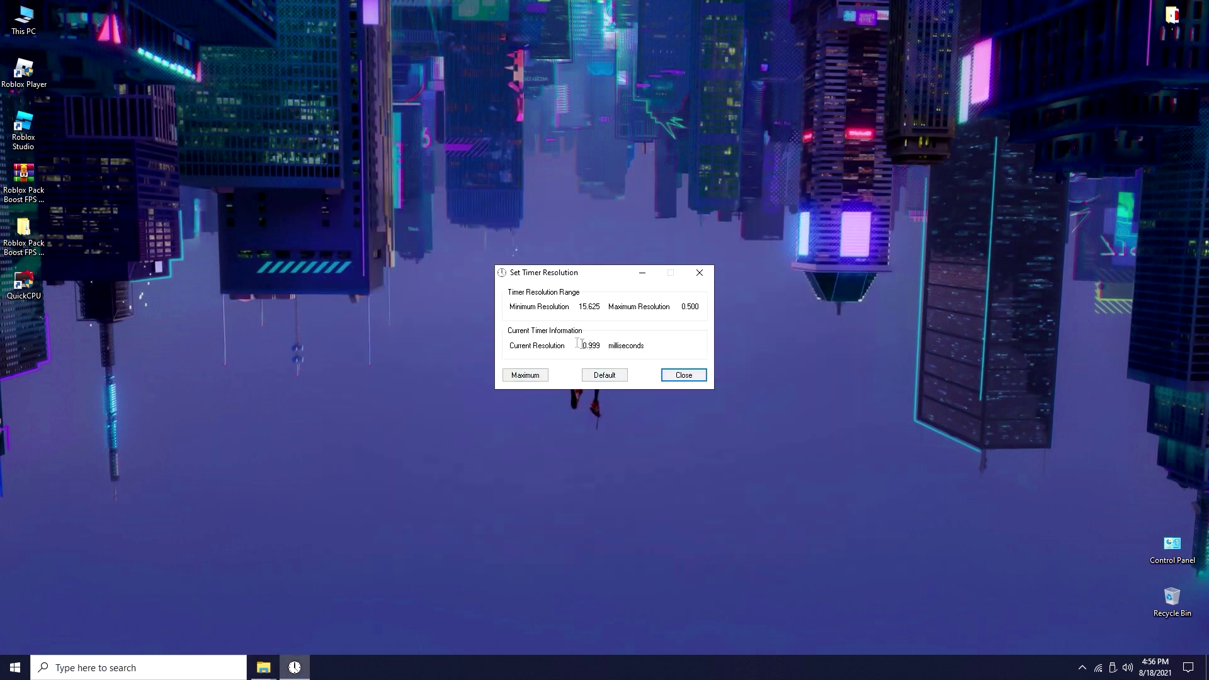
left_click(537, 376)
left_click(641, 275)
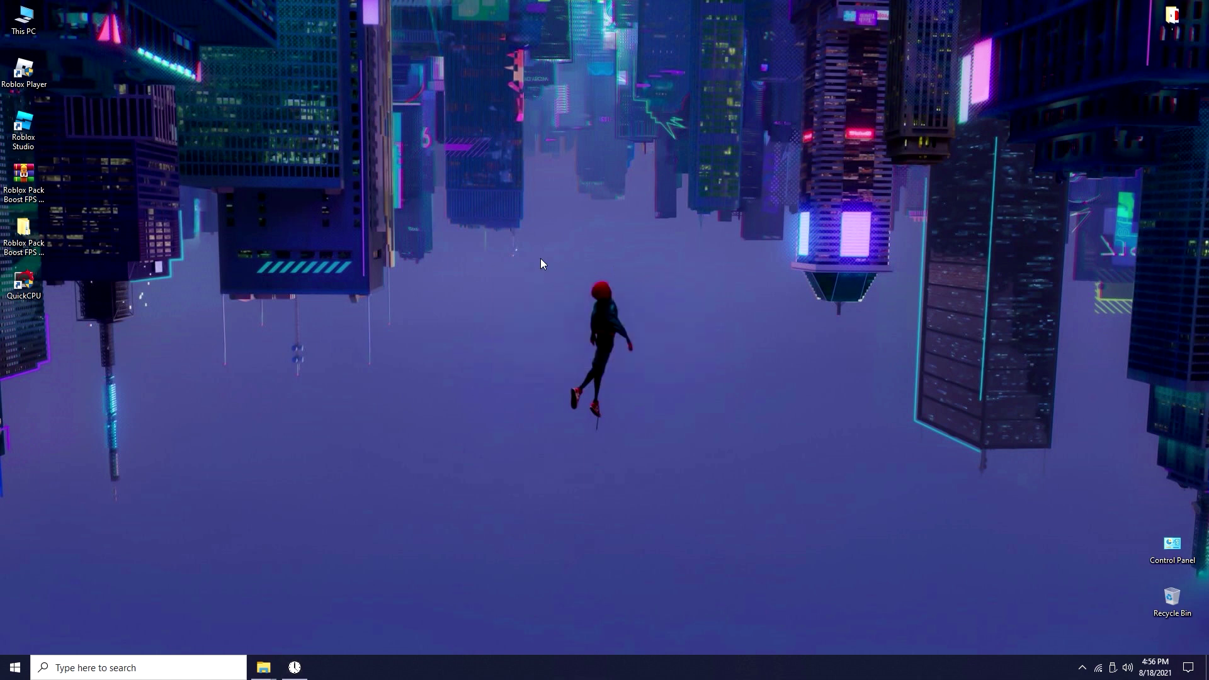
right_click(540, 258)
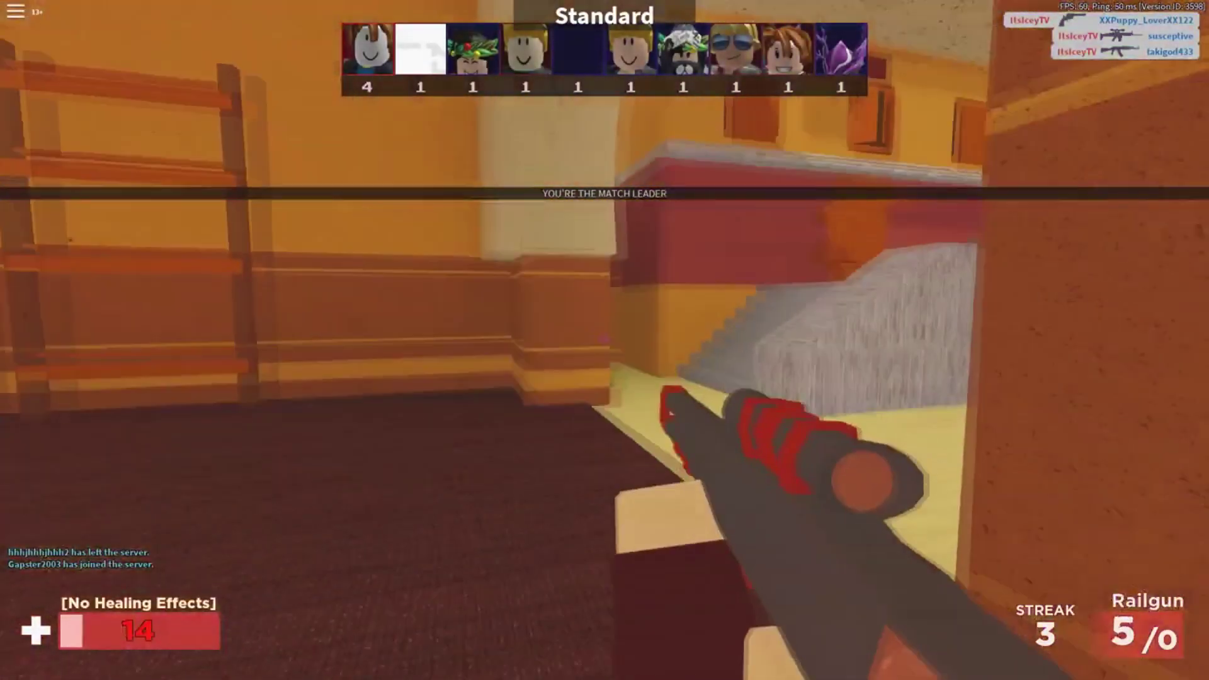
Shoot opponents, advance through the map into the courtyard and keep firing to reach 8 kills
left_click(605, 341)
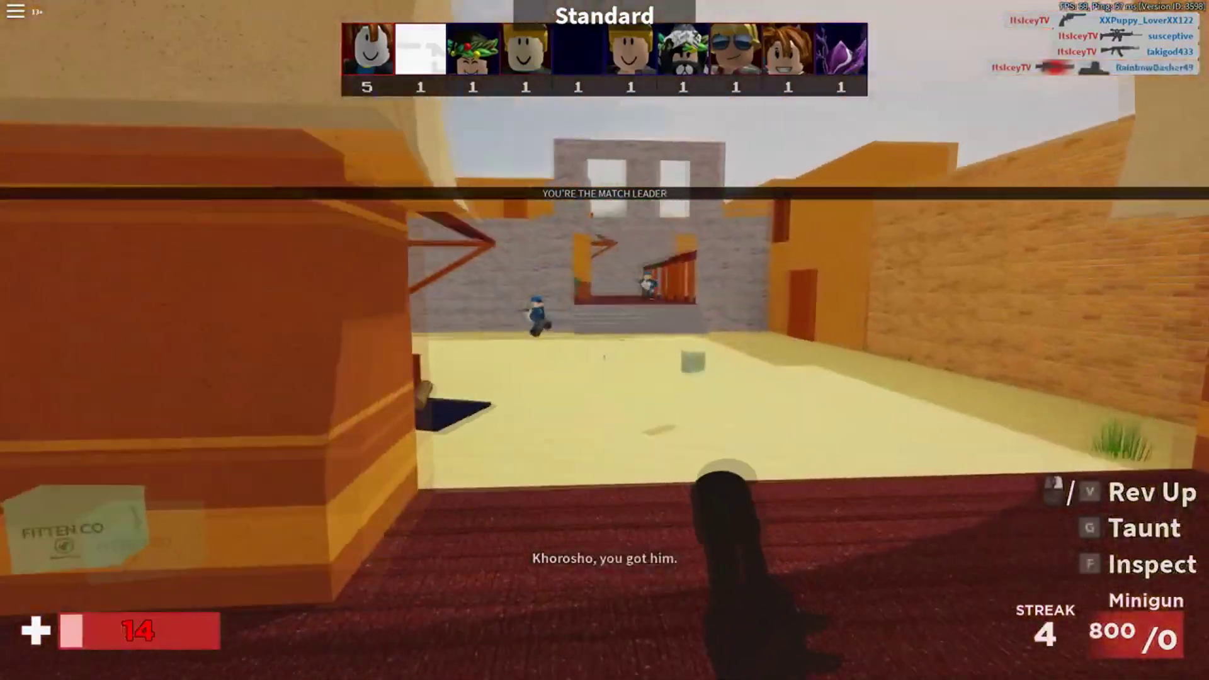
left_click(605, 340)
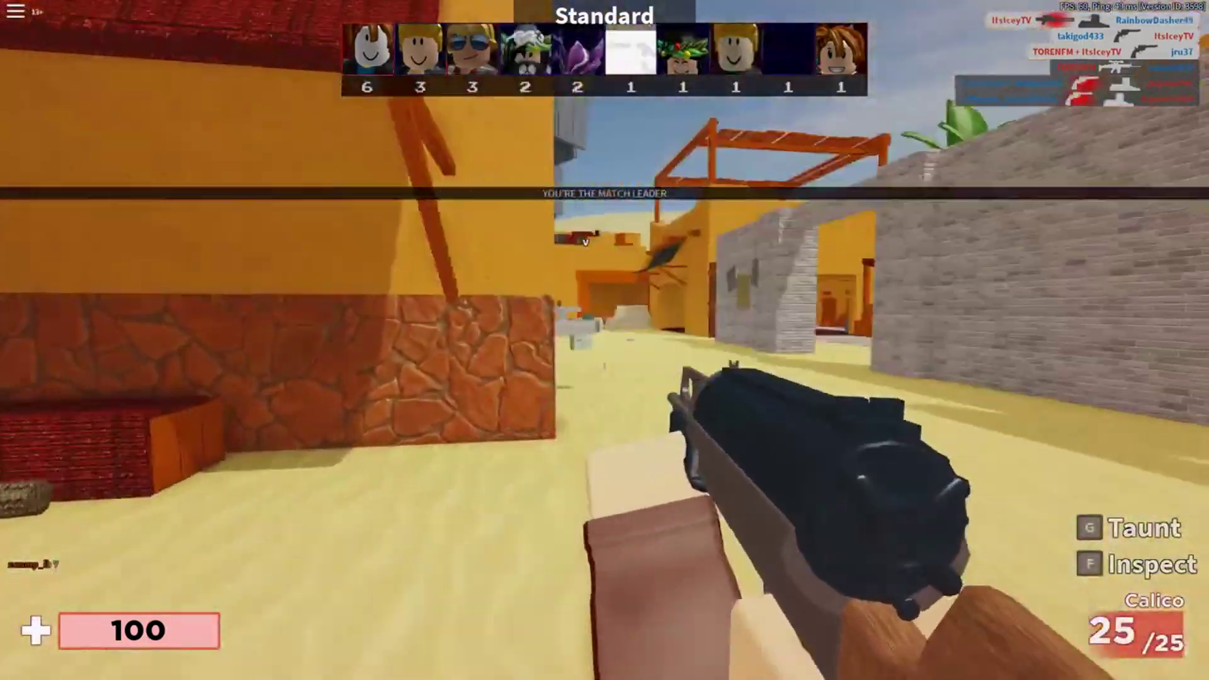
key("w")
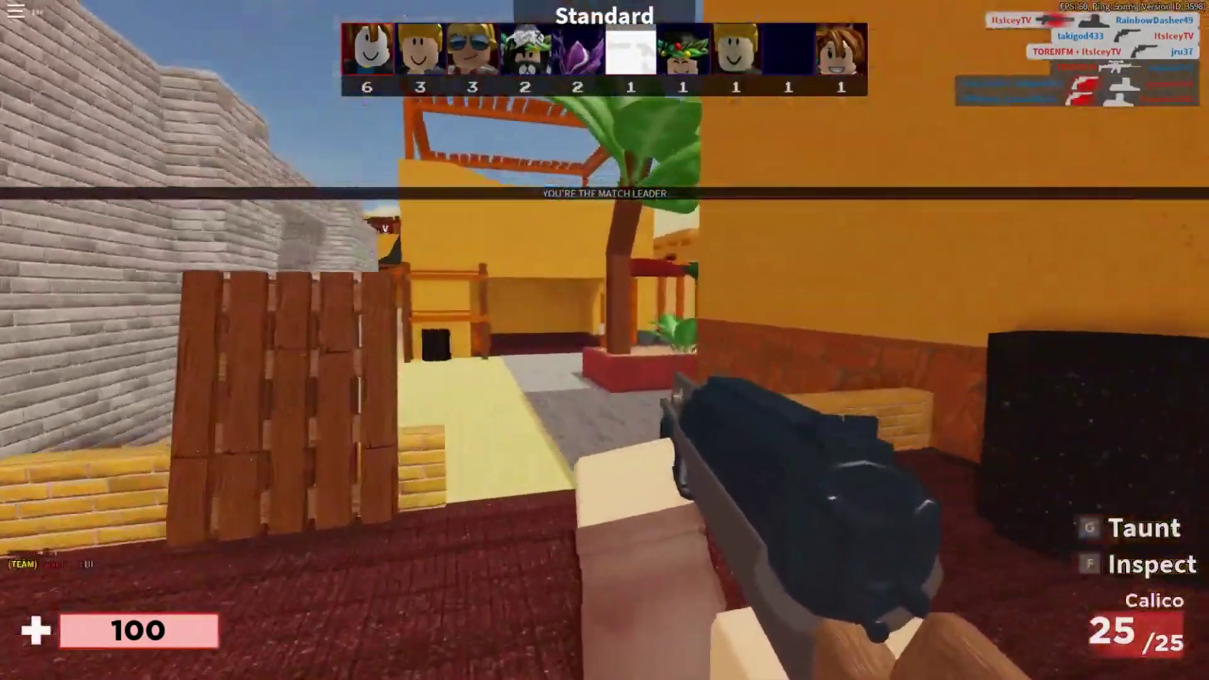
key("w")
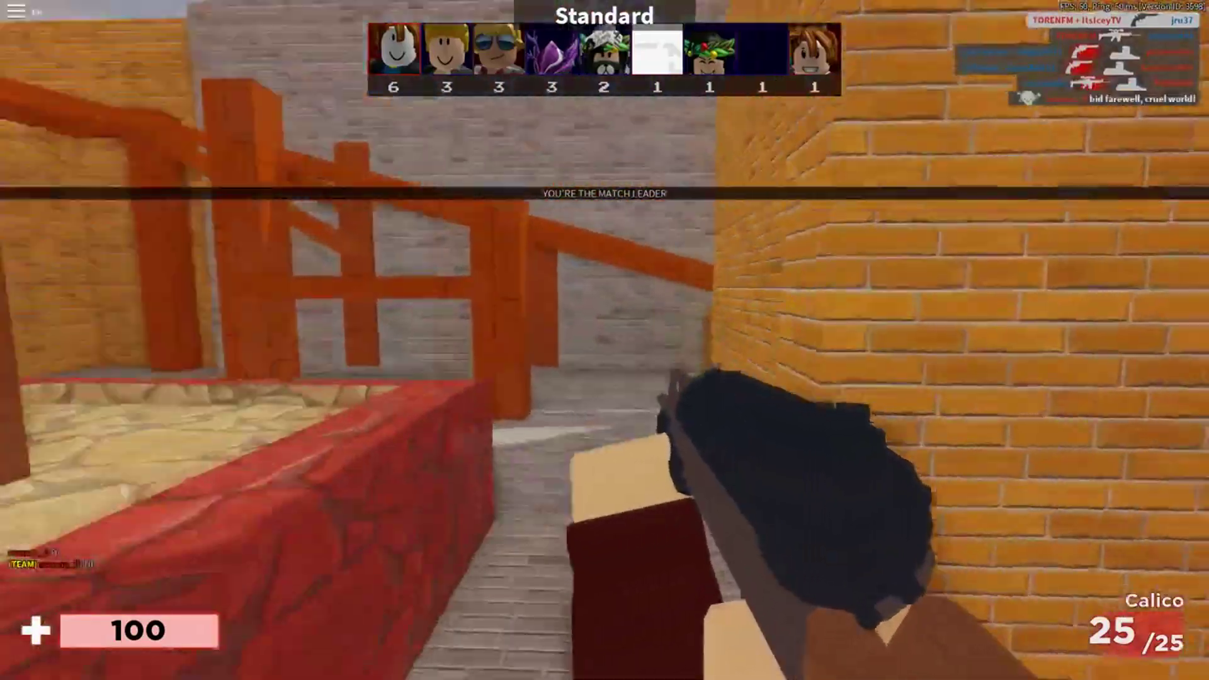
key("w")
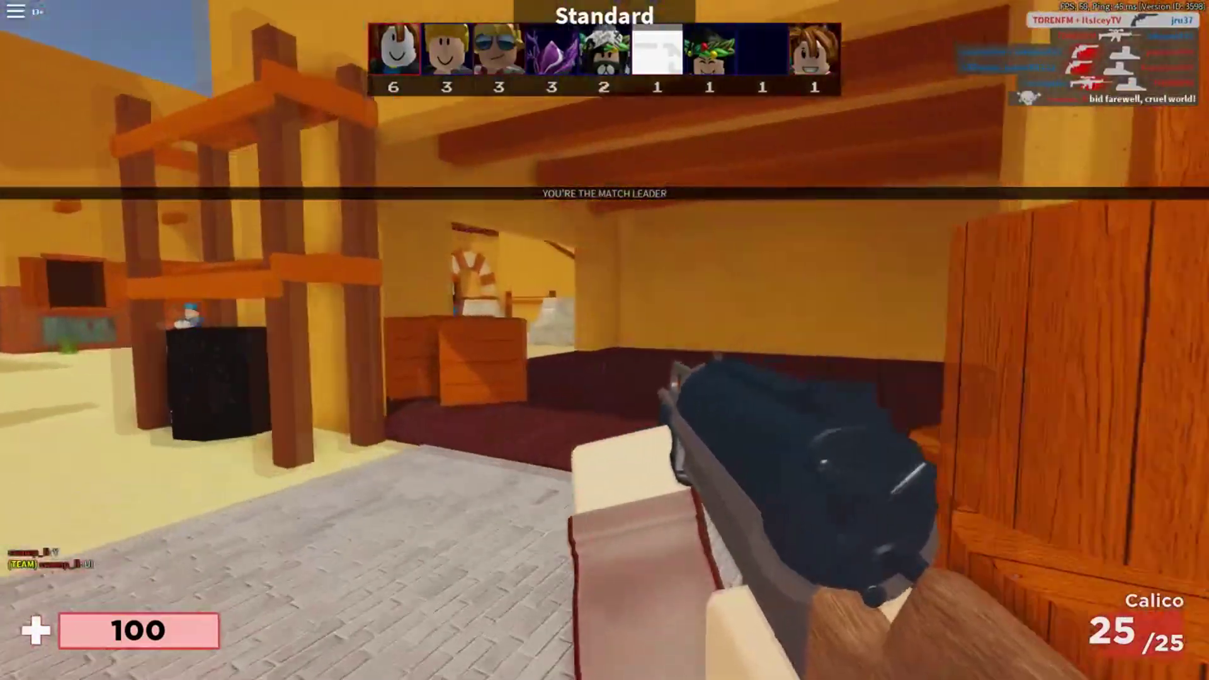
key("w")
left_click(606, 340)
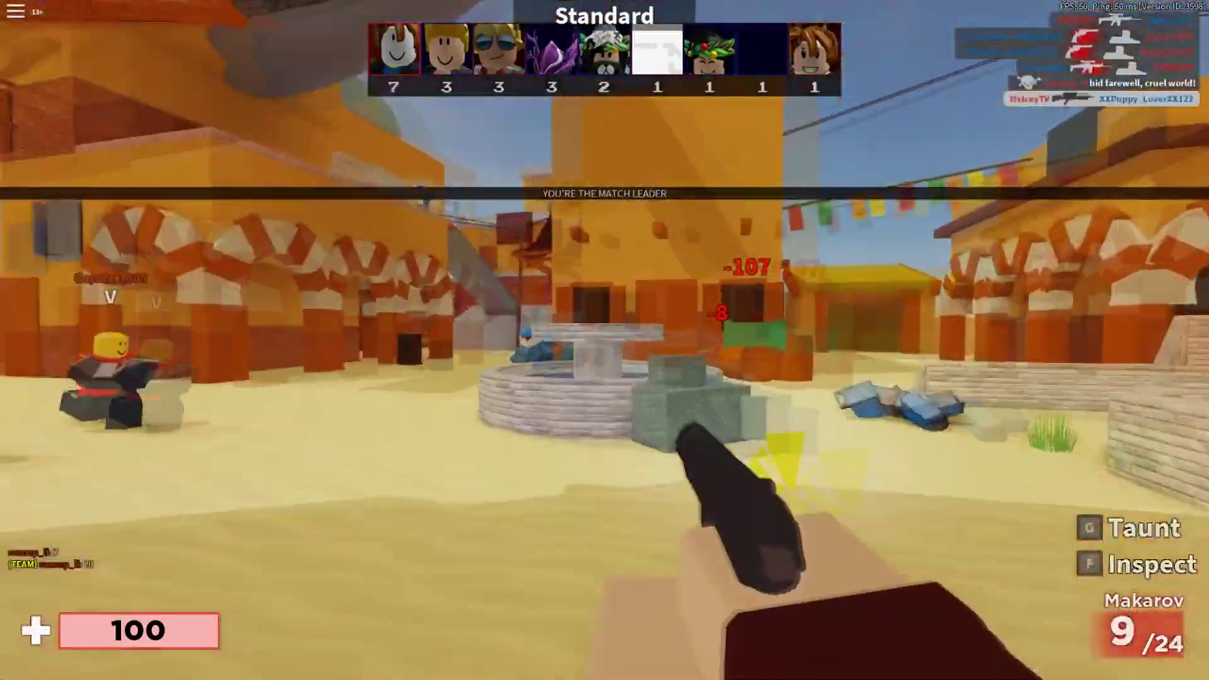
left_click(605, 341)
left_click(605, 340)
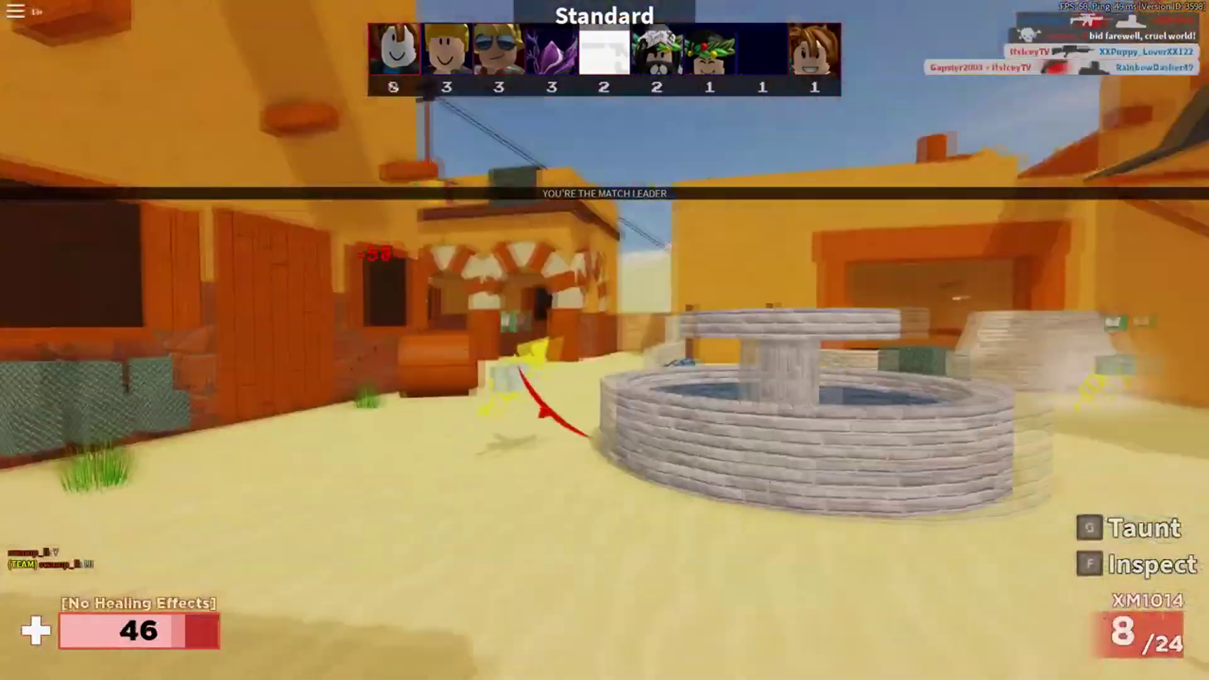